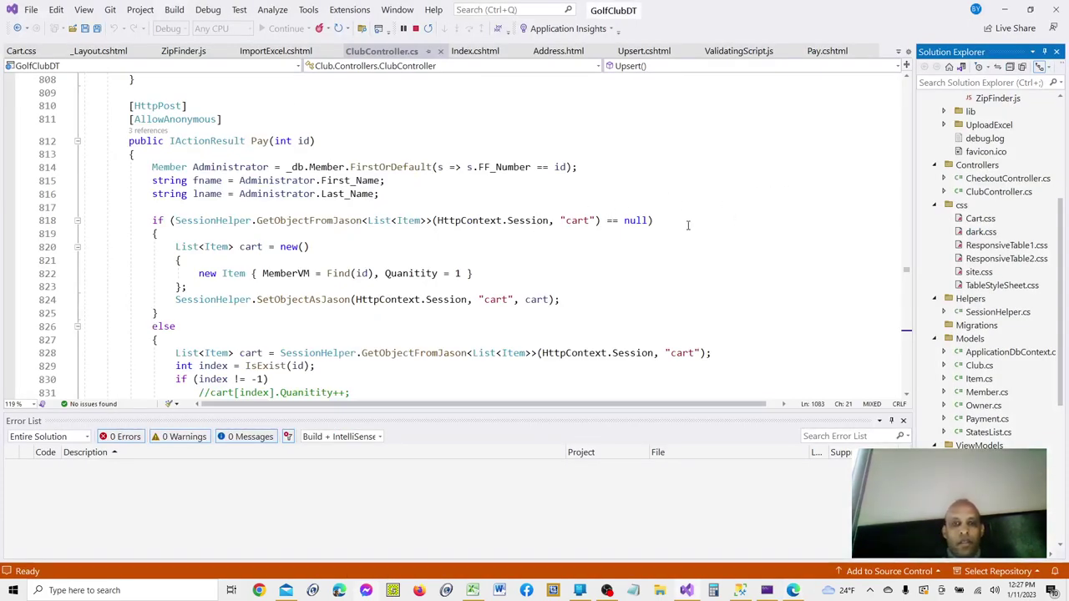
# Open SessionHelper.cs from the Helpers folder in Solution Explorer
pyautogui.doubleClick(997, 313)
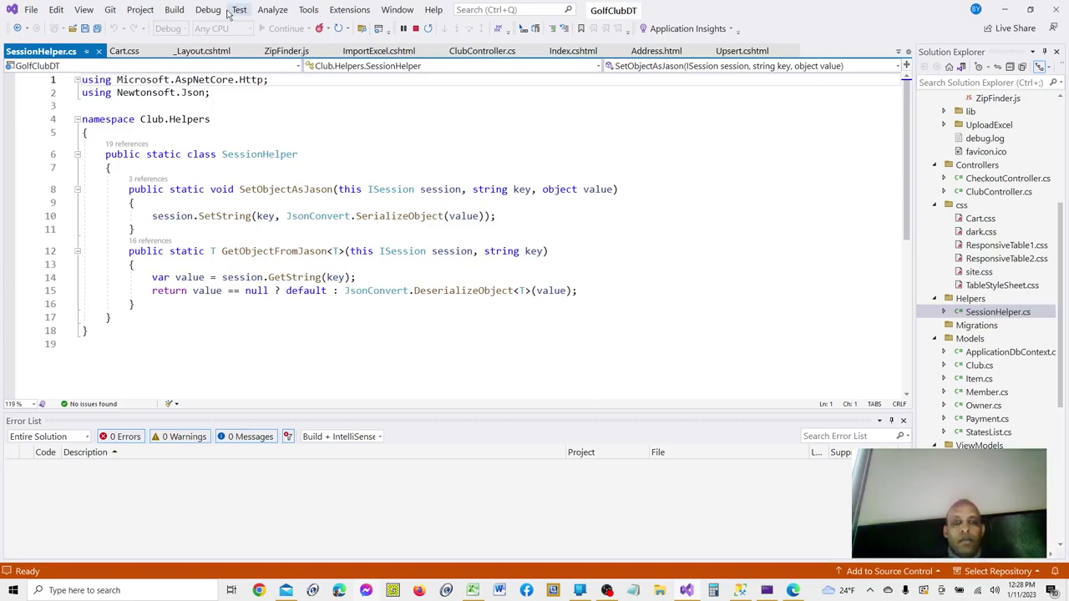
# Switch from Visual Studio to the browser showing the Payment page on localhost:5001
pyautogui.hotkey('alt', 'Tab')
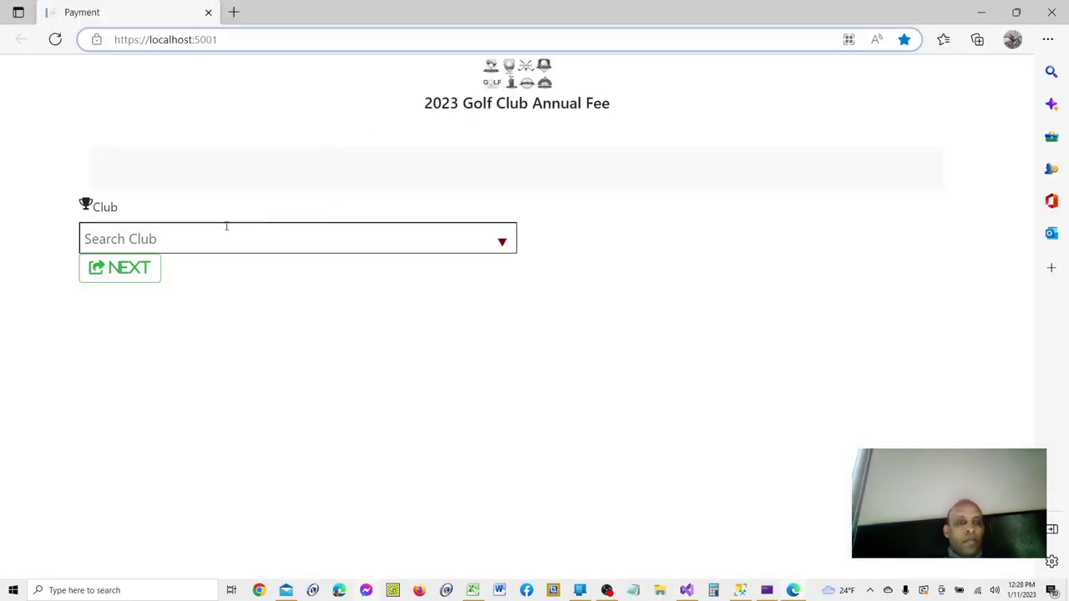
pyautogui.click(188, 237)
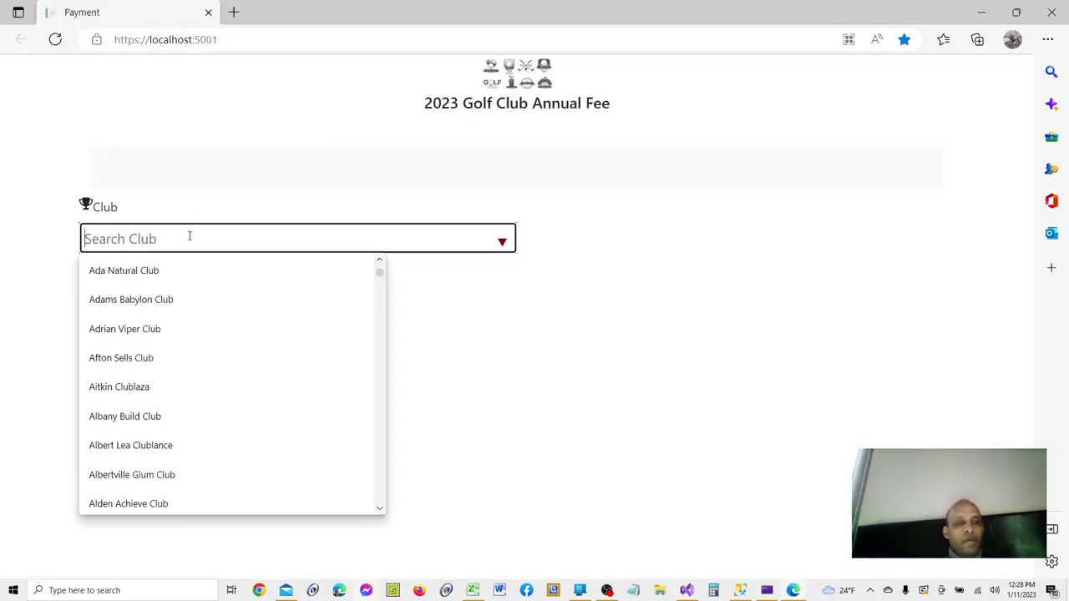
pyautogui.moveTo(379, 276)
pyautogui.mouseDown()
pyautogui.moveTo(380, 430)
pyautogui.moveTo(381, 288)
pyautogui.mouseUp()
pyautogui.click(346, 229)
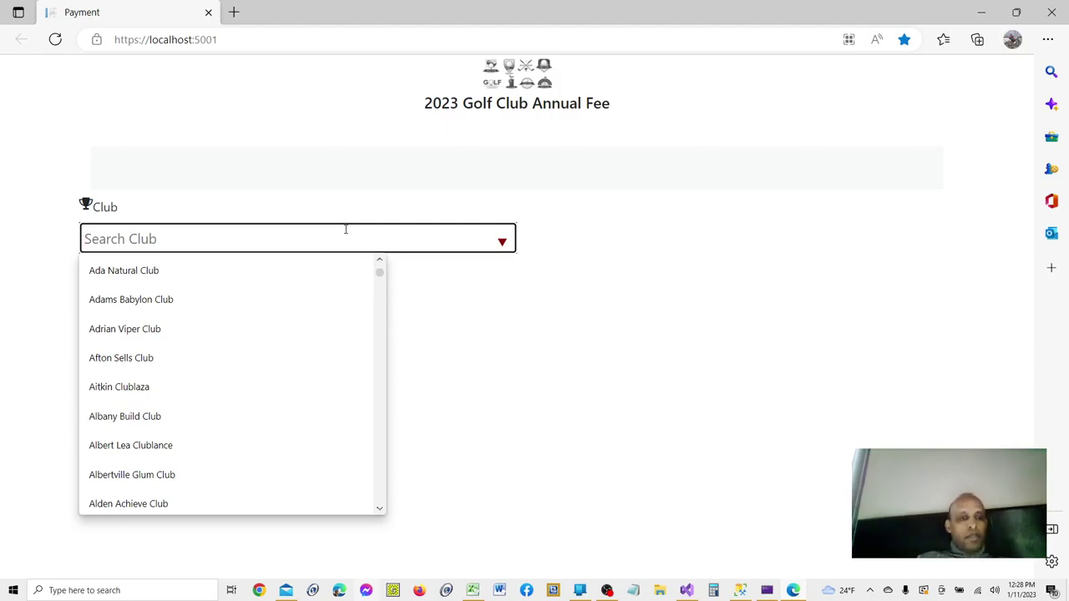
pyautogui.write('minneapo')
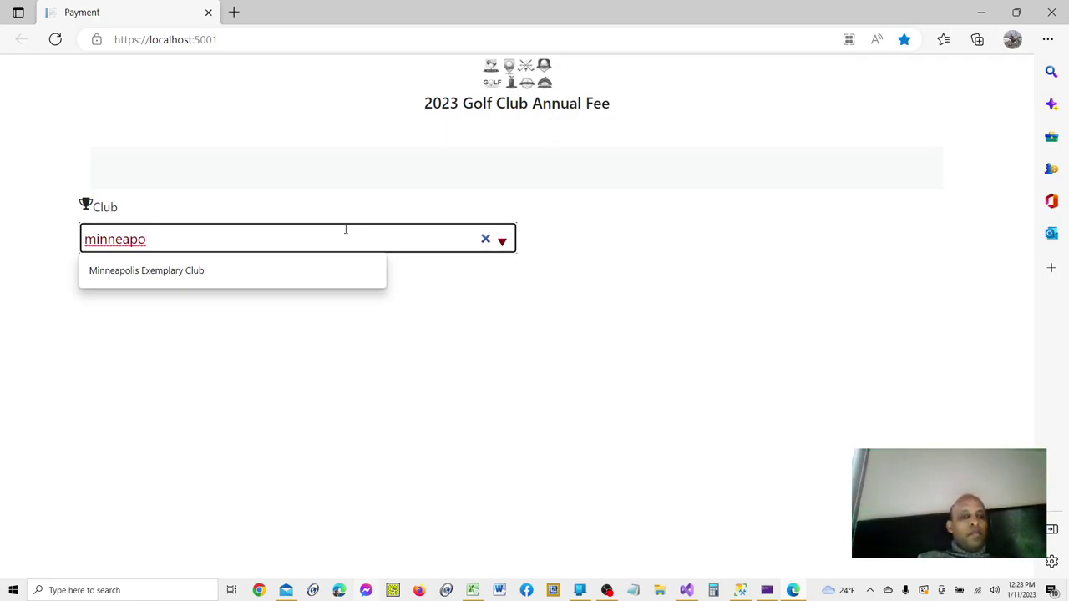
pyautogui.press('BackSpace')
pyautogui.press('BackSpace')
pyautogui.press('BackSpace')
pyautogui.press('BackSpace')
pyautogui.press('BackSpace')
pyautogui.press('BackSpace')
pyautogui.press('BackSpace')
pyautogui.press('BackSpace')
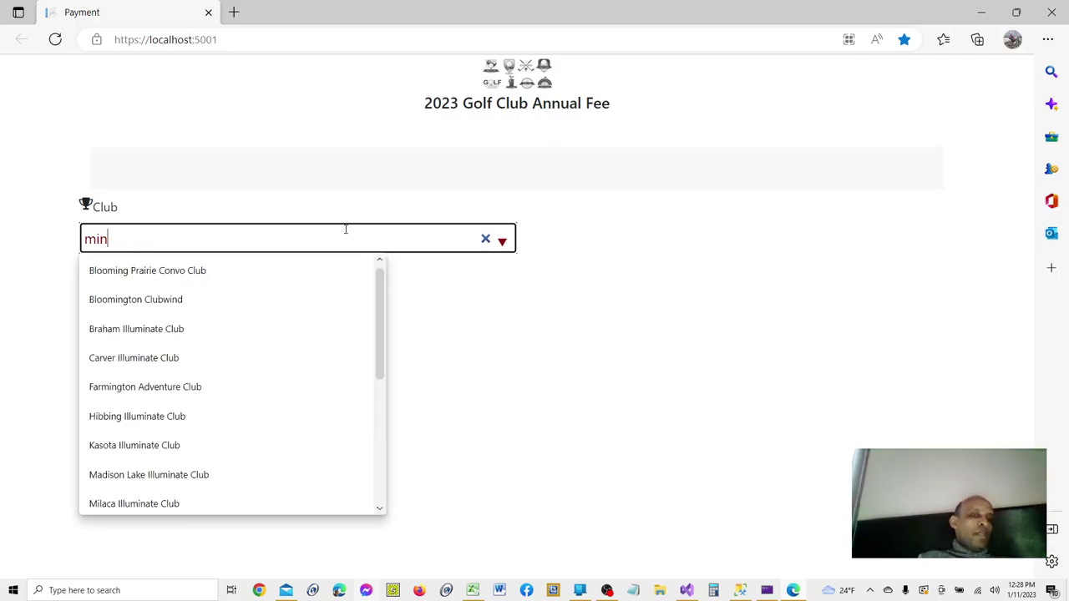
pyautogui.write('exce')
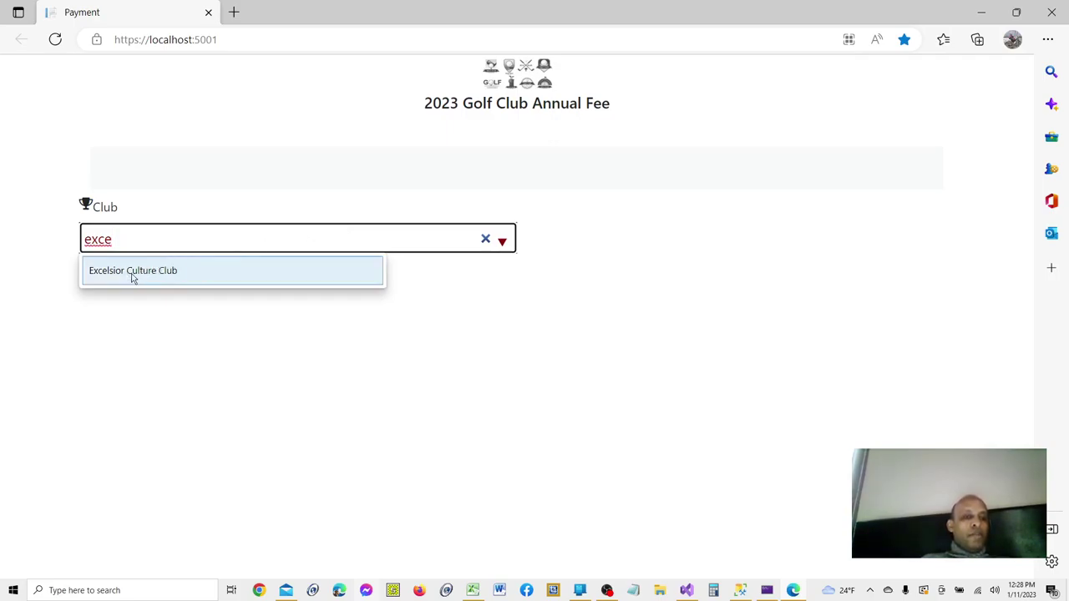
pyautogui.moveTo(134, 239); pyautogui.dragTo(41, 242)
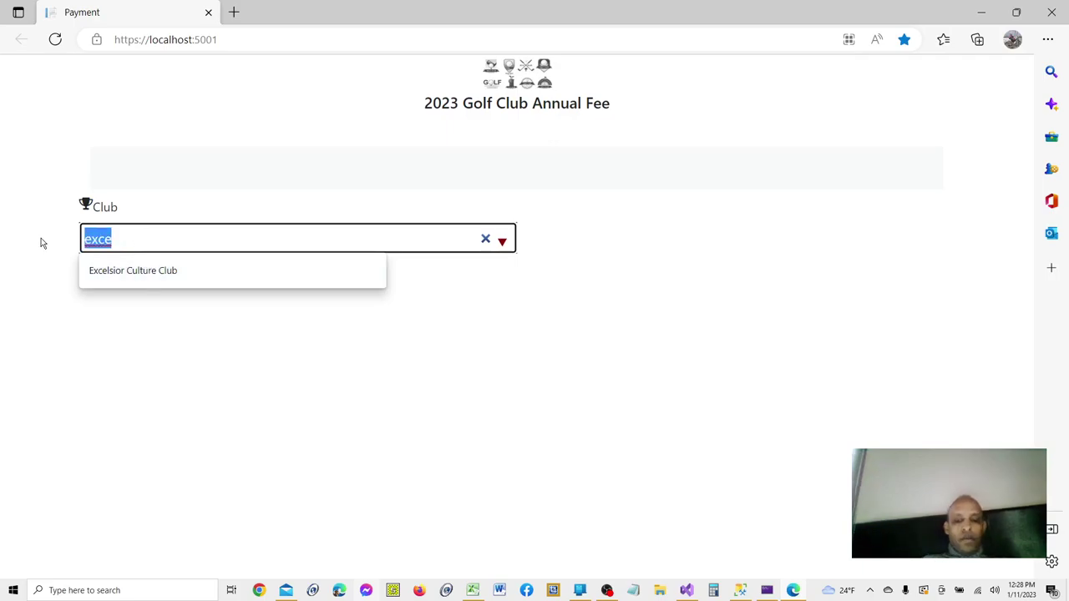
pyautogui.write('culture')
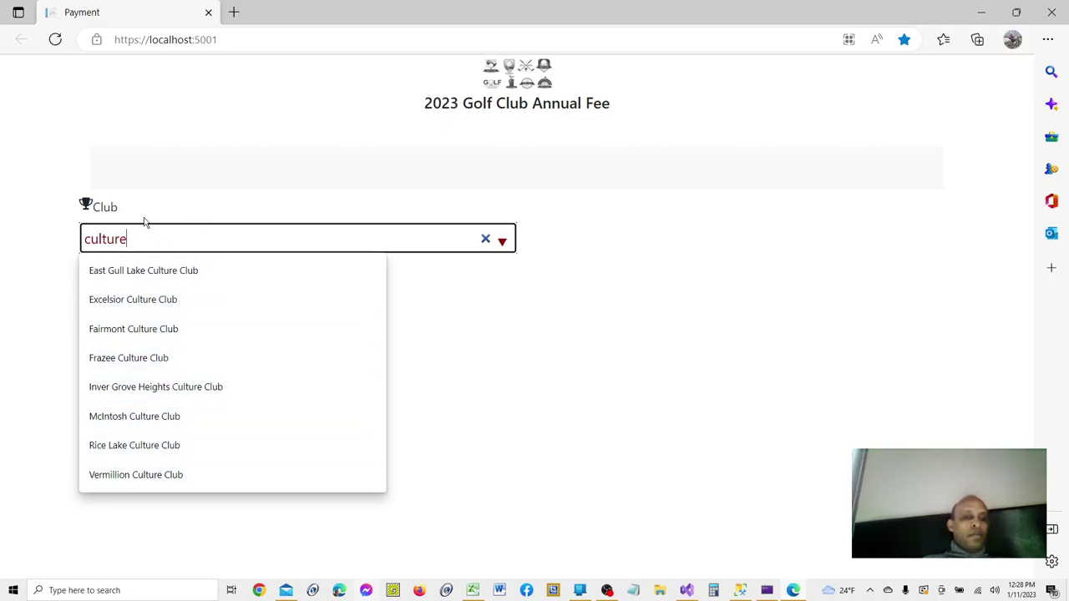
pyautogui.click(485, 240)
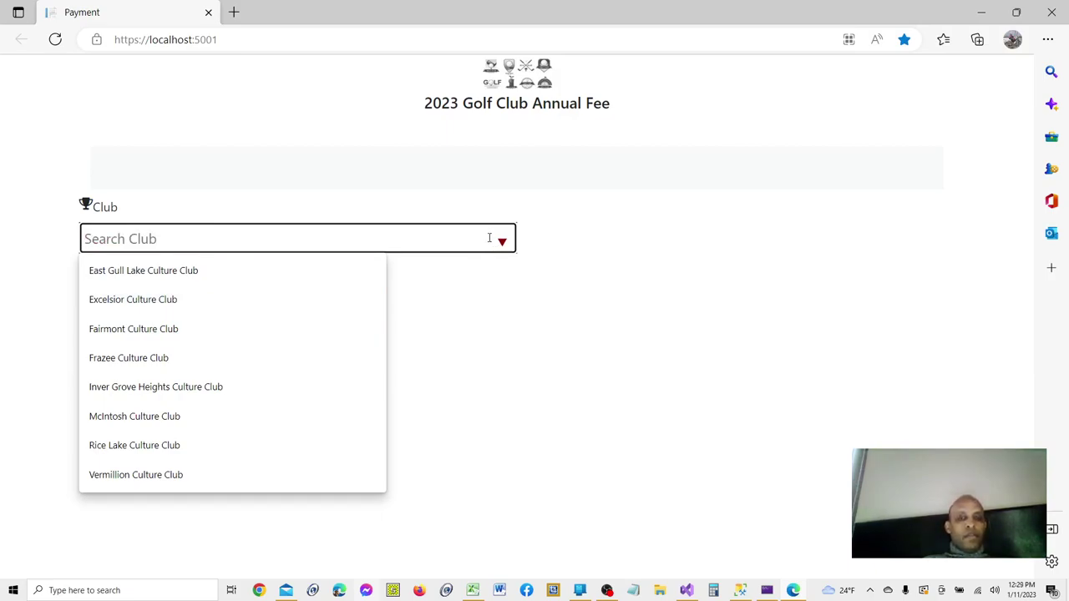
# Try Albany Build and Alden Achieve clubs, then settle on Ada Natural Club and continue
pyautogui.click(192, 271)
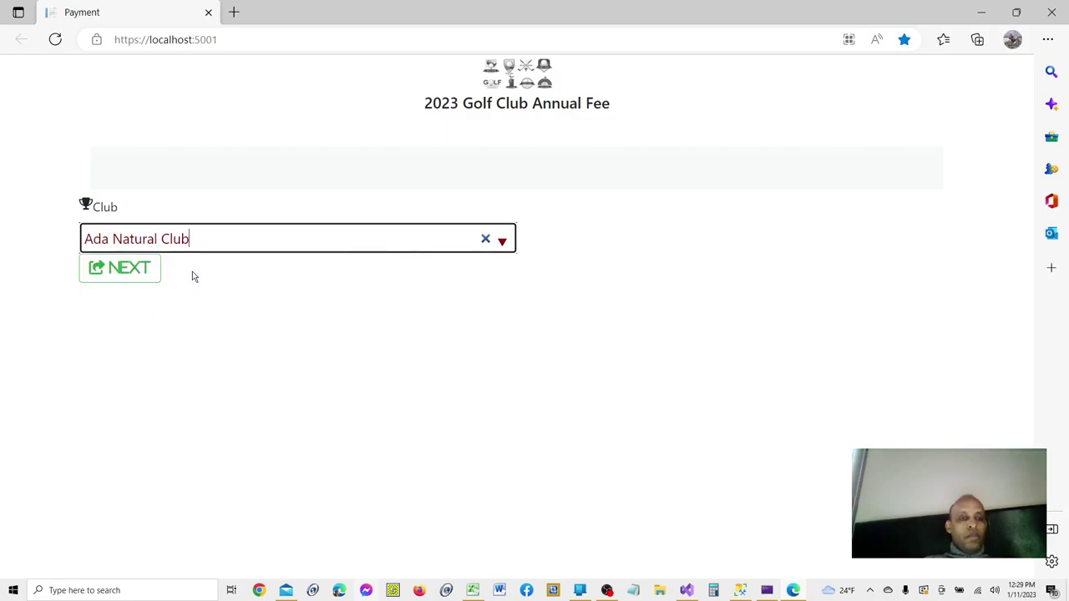
pyautogui.click(503, 241)
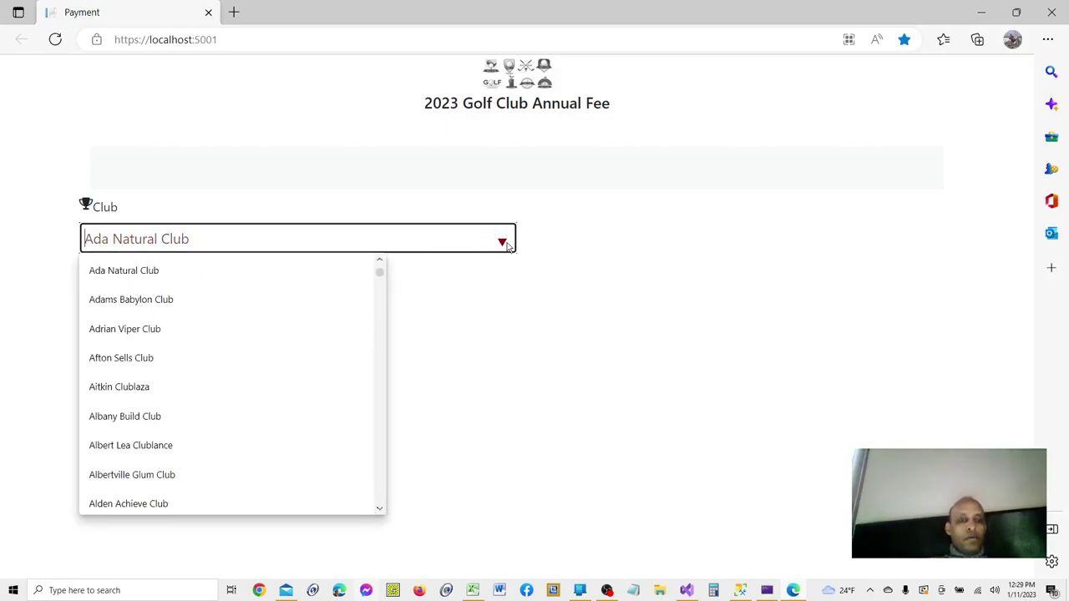
pyautogui.click(153, 414)
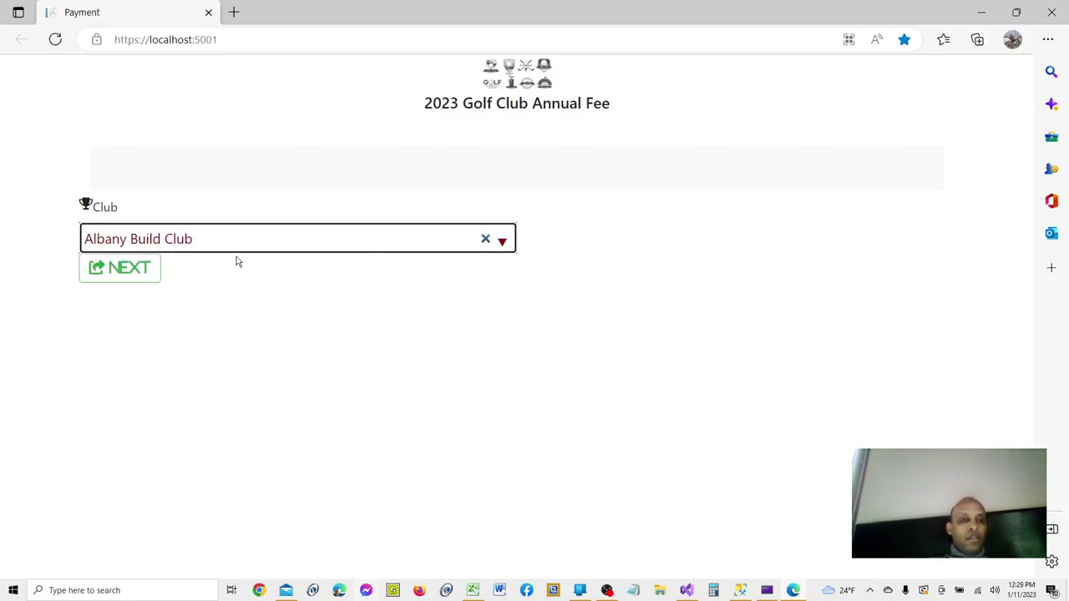
pyautogui.click(506, 241)
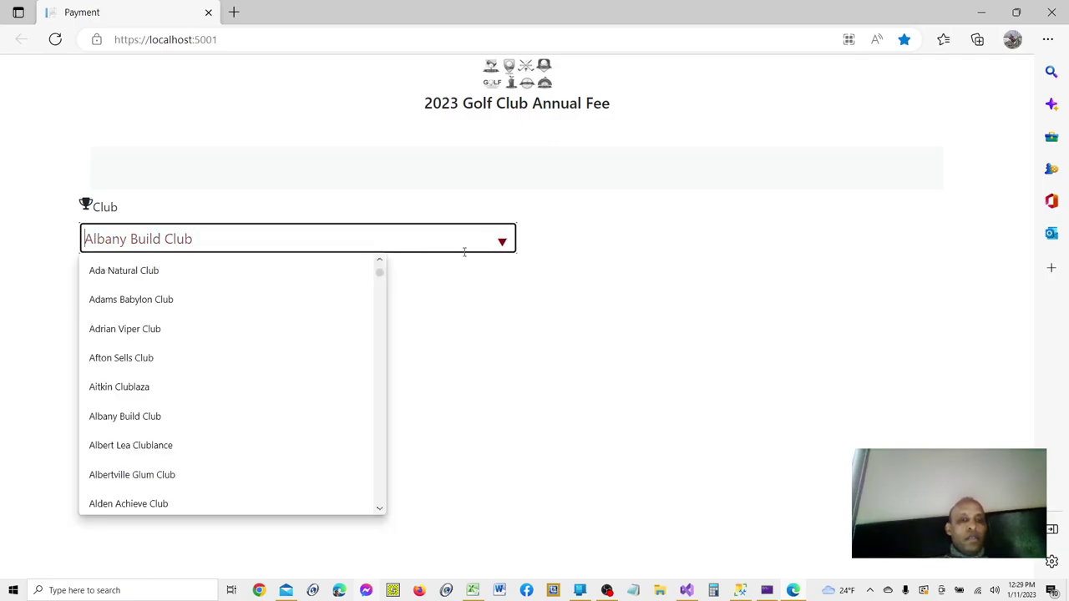
pyautogui.click(145, 500)
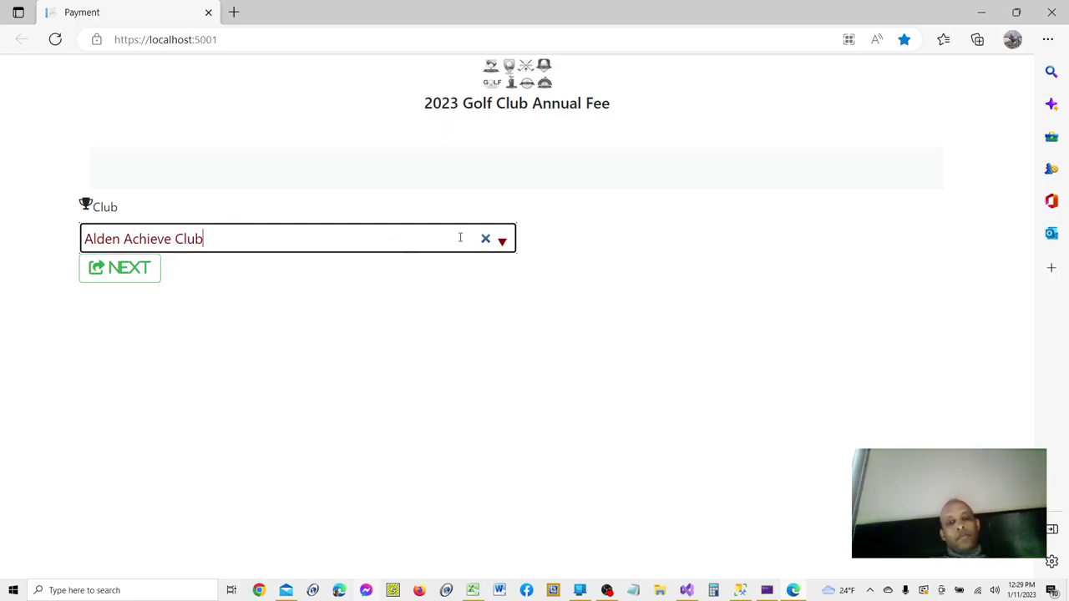
pyautogui.click(486, 241)
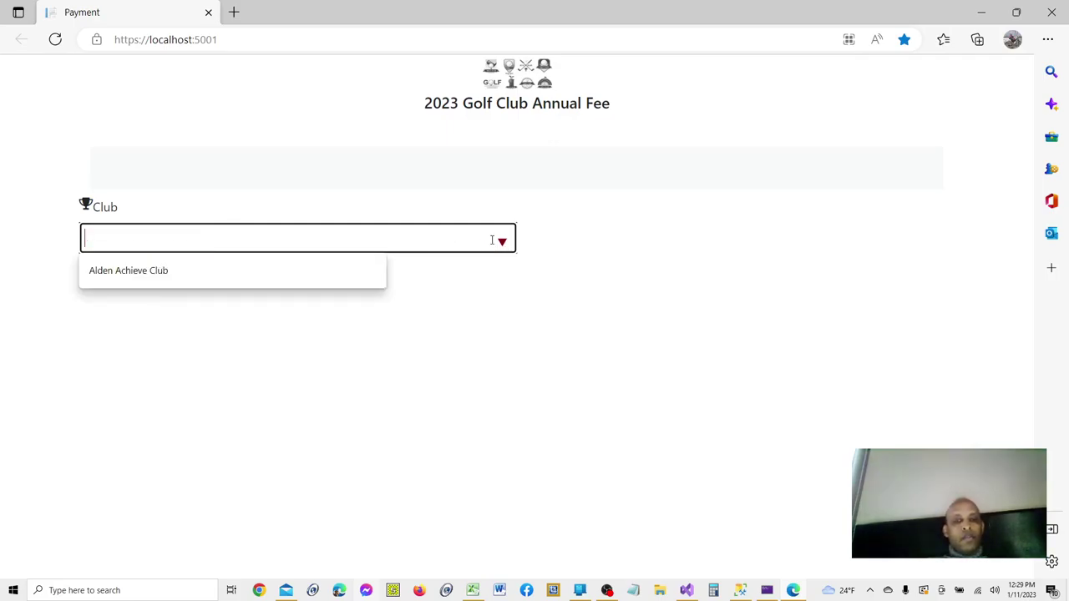
pyautogui.click(227, 274)
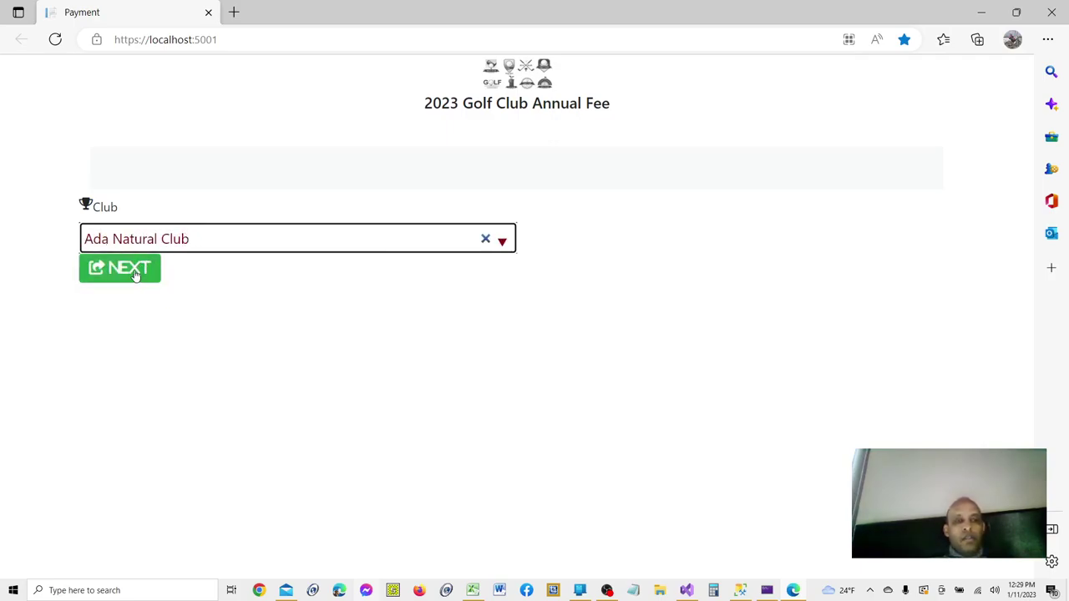
pyautogui.click(134, 276)
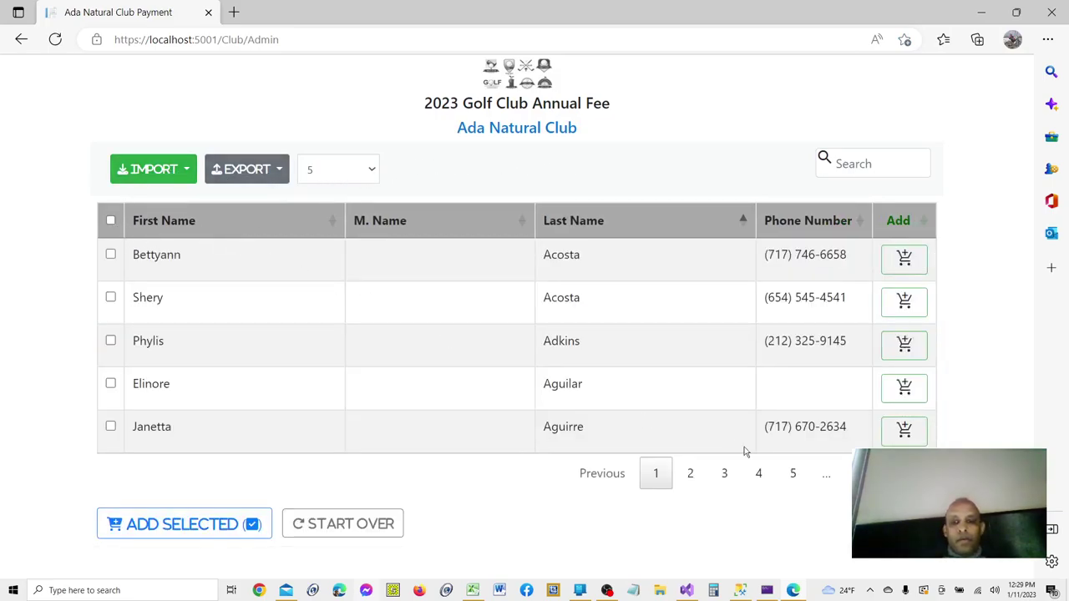
# Try all rows and 10 rows, set five rows per page, and show the Excel/CSV/PDF/Print export choices
pyautogui.click(372, 170)
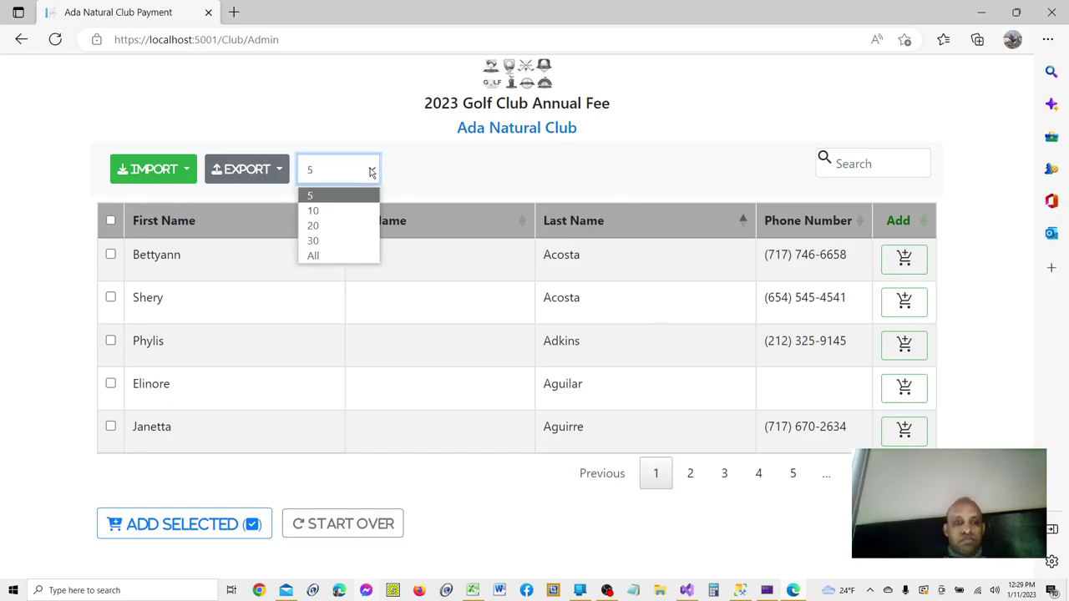
pyautogui.click(341, 258)
pyautogui.scroll(-2, 973, 296)
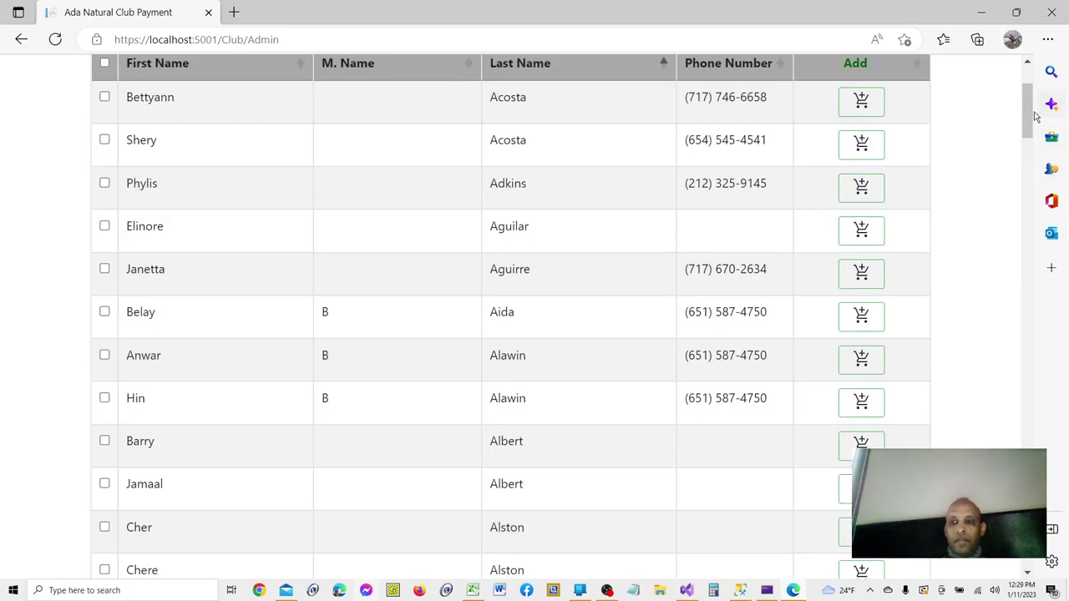
pyautogui.moveTo(1032, 117); pyautogui.dragTo(1029, 94)
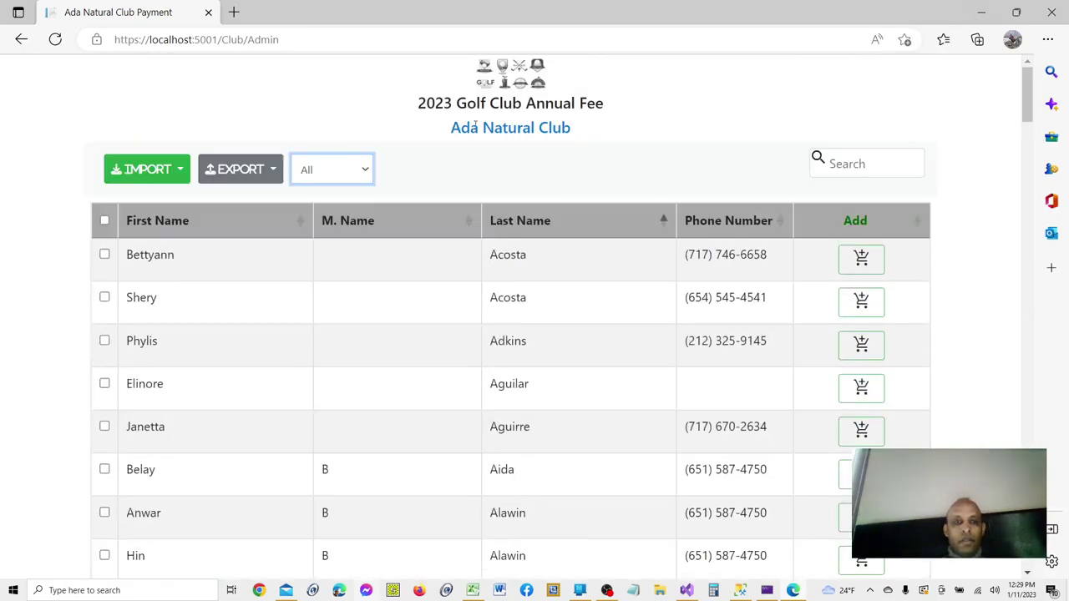
pyautogui.click(365, 171)
pyautogui.click(336, 211)
pyautogui.scroll(-2, 336, 217)
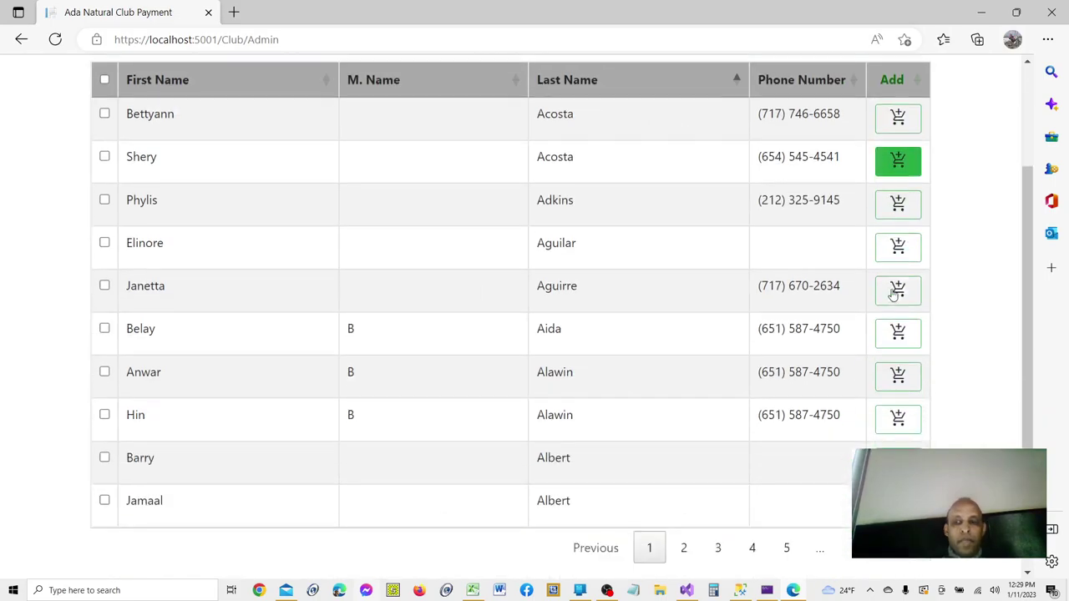
pyautogui.scroll(2, 418, 196)
pyautogui.click(350, 178)
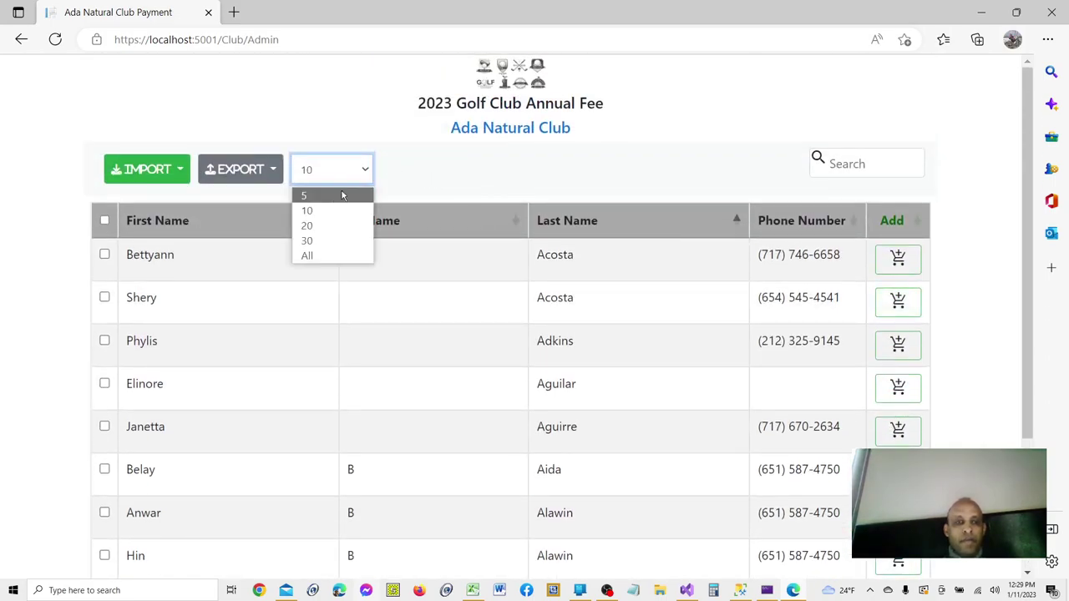
pyautogui.click(336, 193)
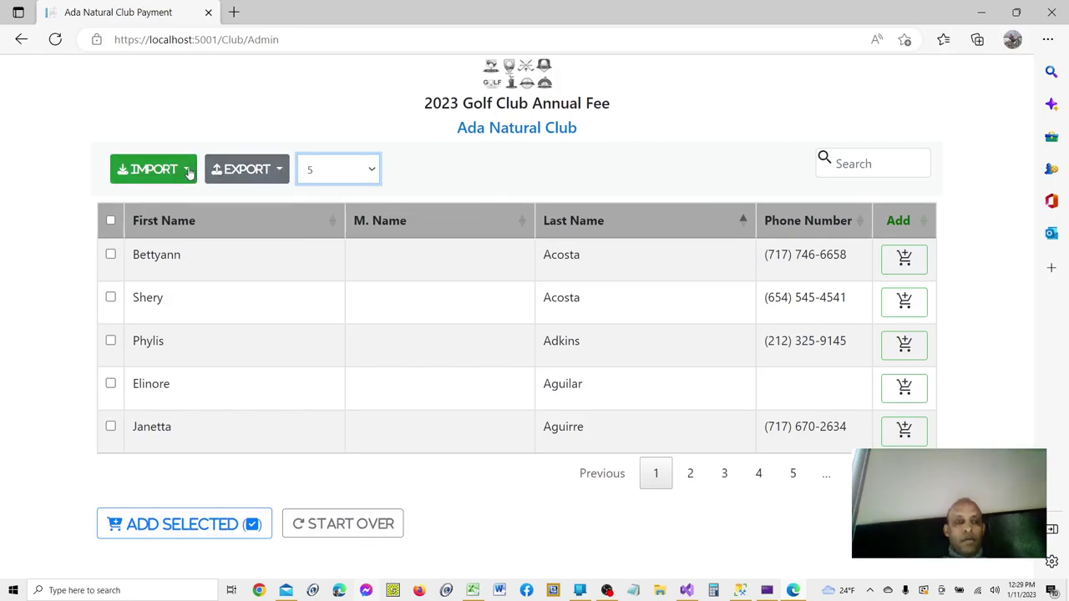
pyautogui.click(282, 172)
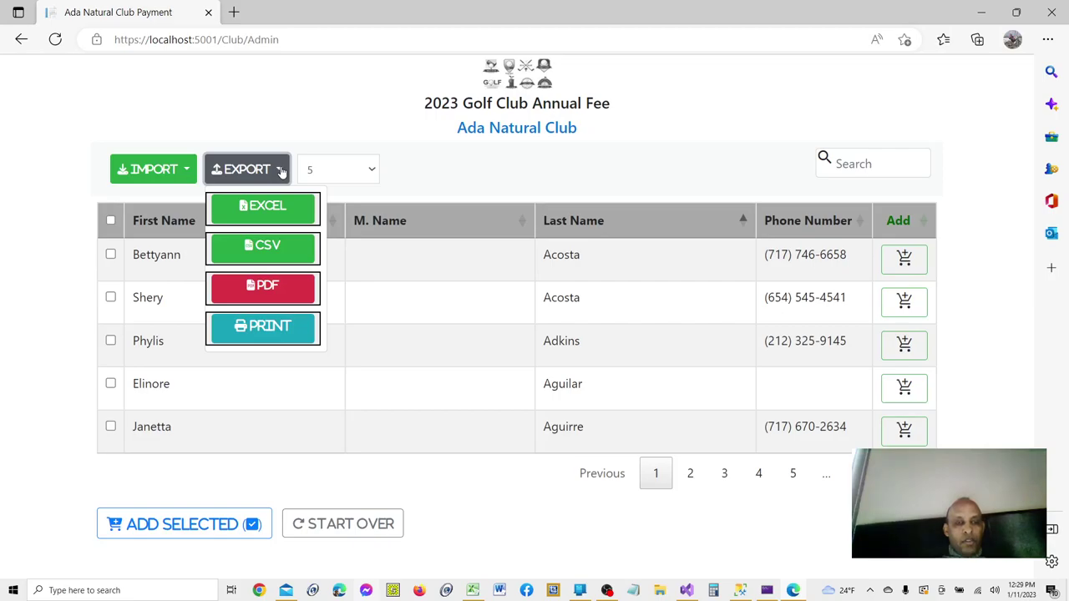
pyautogui.click(282, 327)
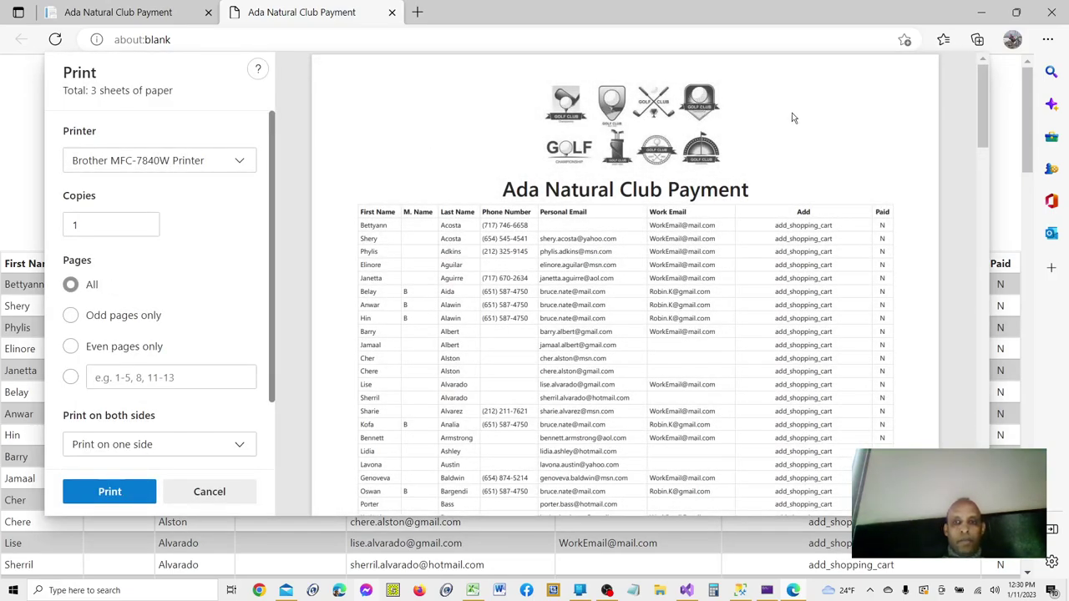
pyautogui.scroll(-10, 609, 369)
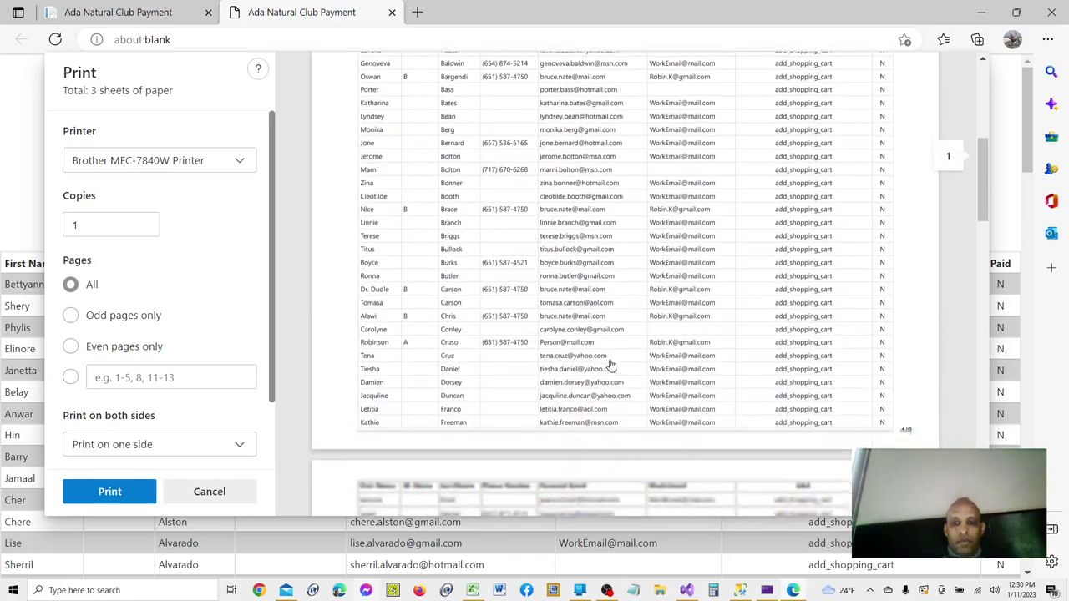
pyautogui.scroll(10, 611, 370)
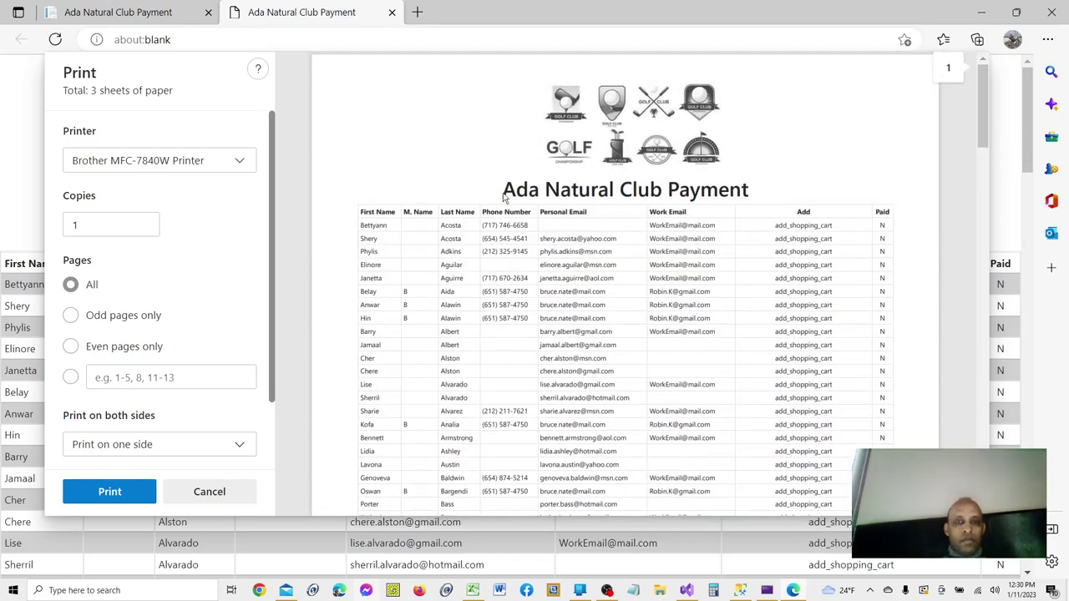
pyautogui.scroll(-3, 603, 343)
pyautogui.scroll(3, 601, 343)
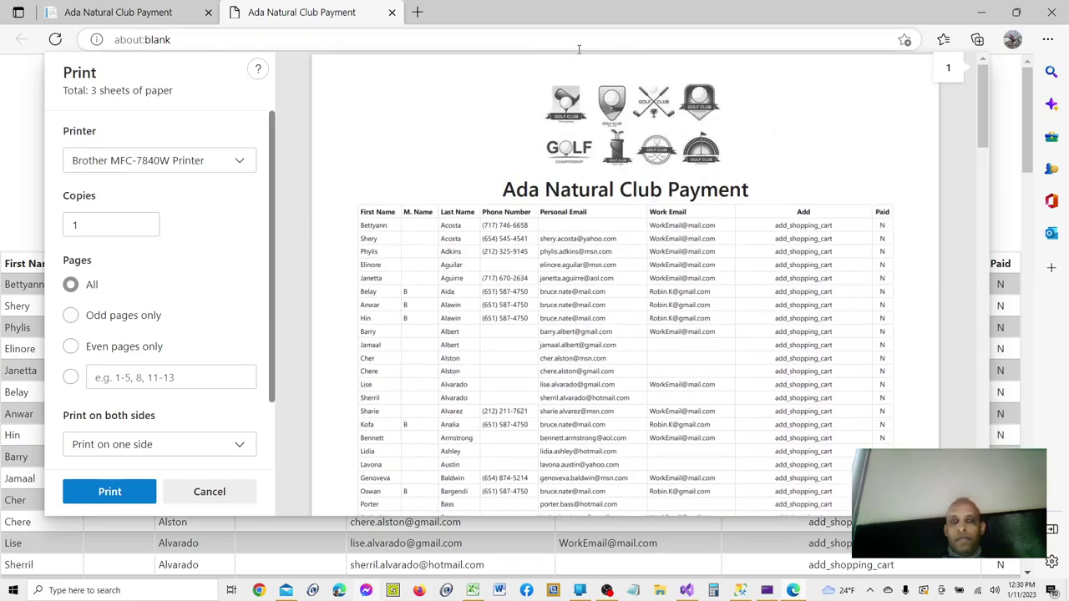
pyautogui.click(218, 495)
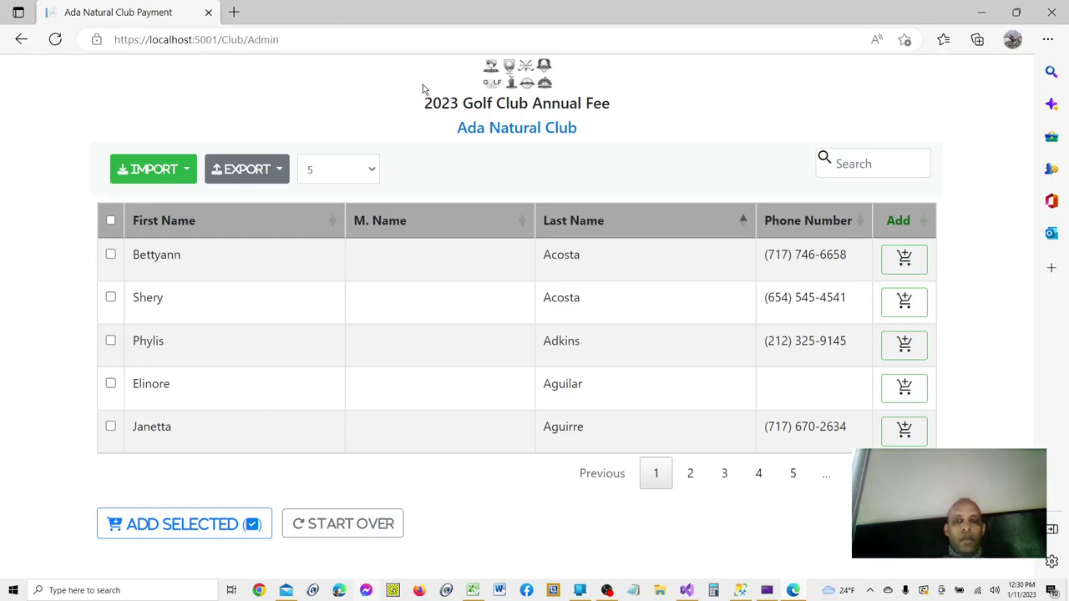
# Export Ada Natural Club Payment.pdf, review its four pages, and close the PDF tab
pyautogui.click(281, 171)
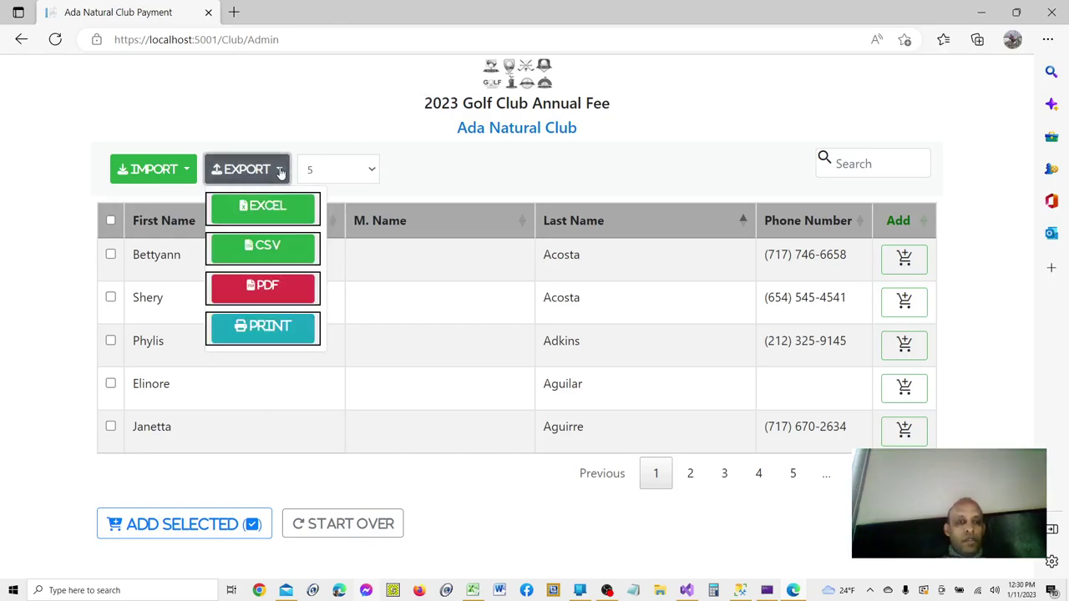
pyautogui.click(284, 294)
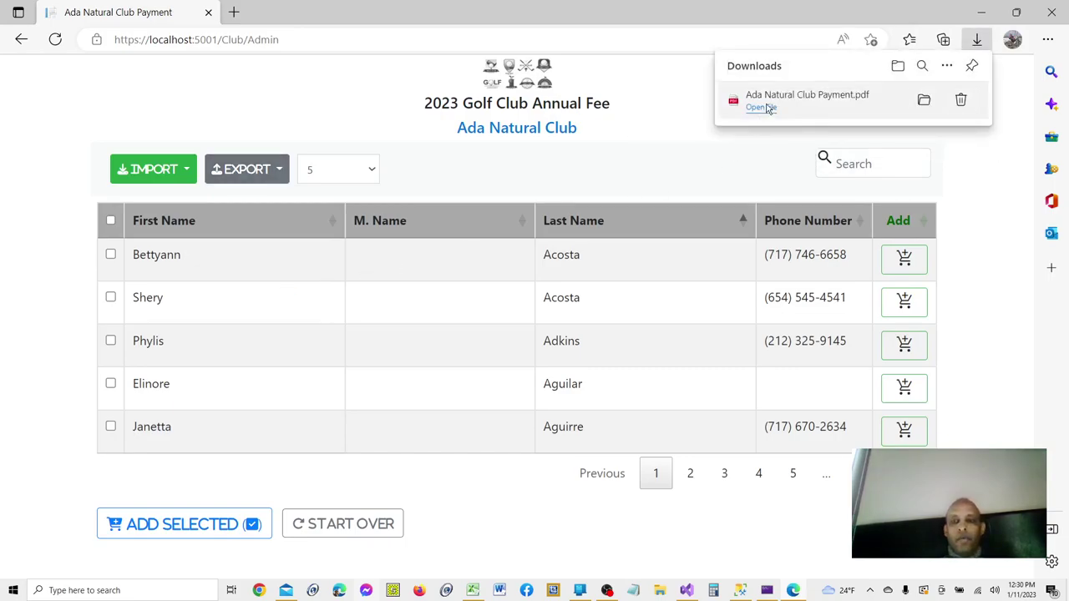
pyautogui.click(765, 109)
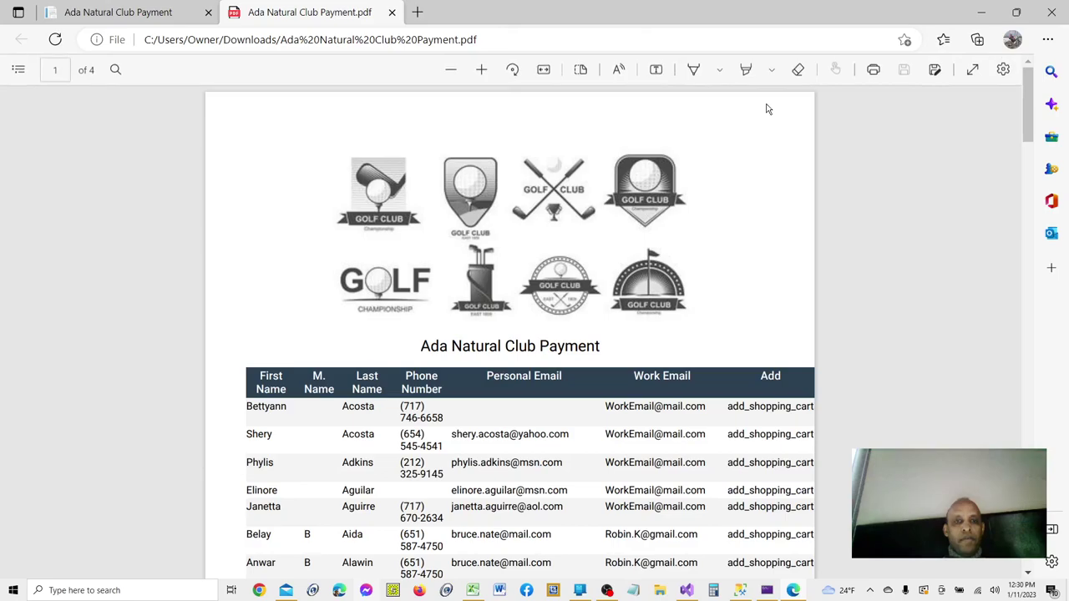
pyautogui.scroll(-10, 487, 380)
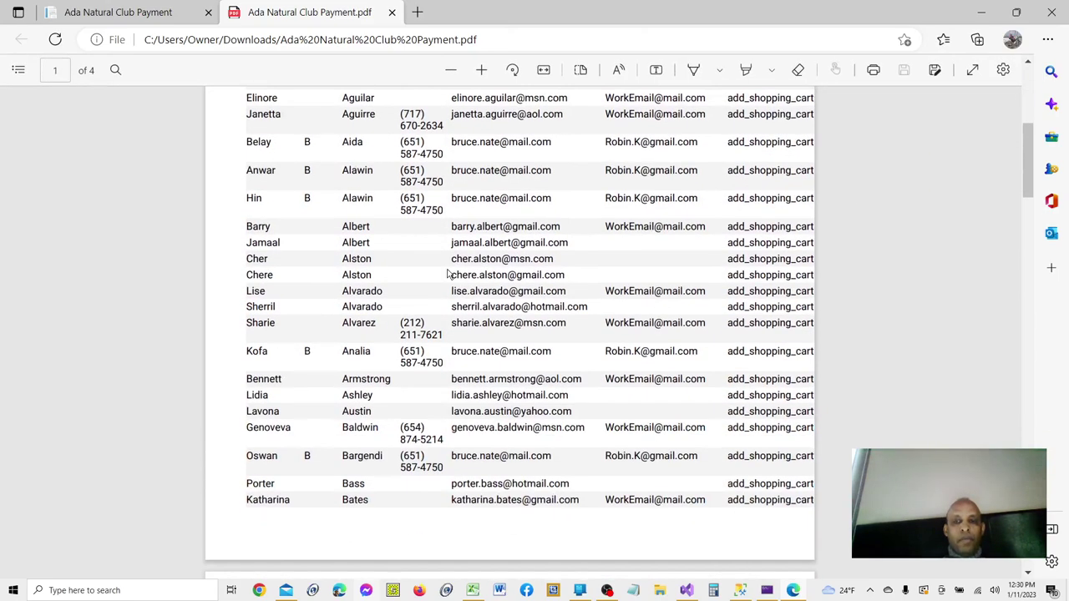
pyautogui.scroll(-2, 487, 381)
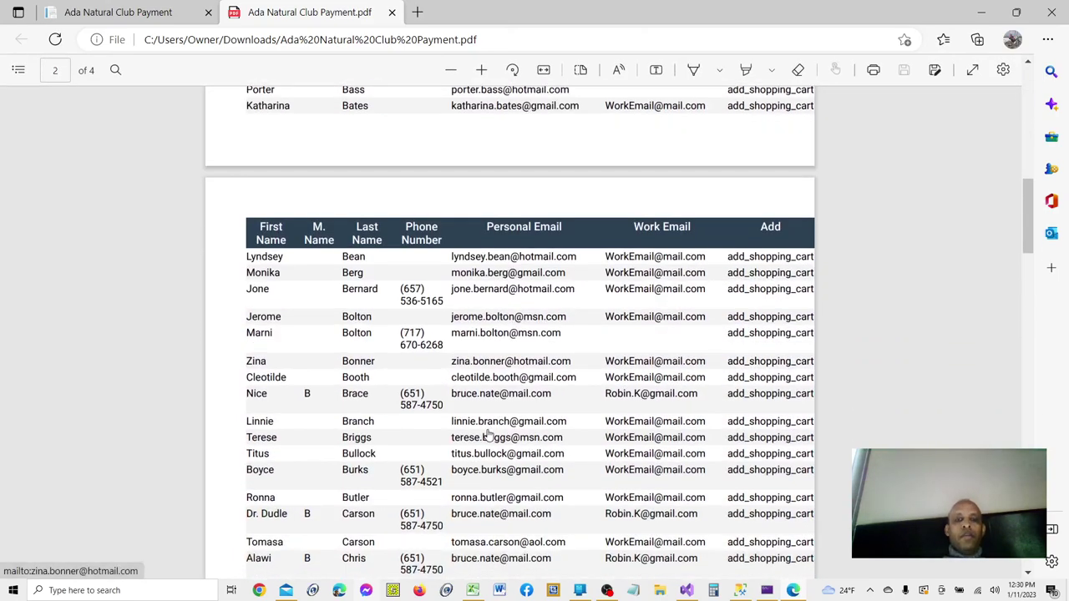
pyautogui.scroll(12, 490, 430)
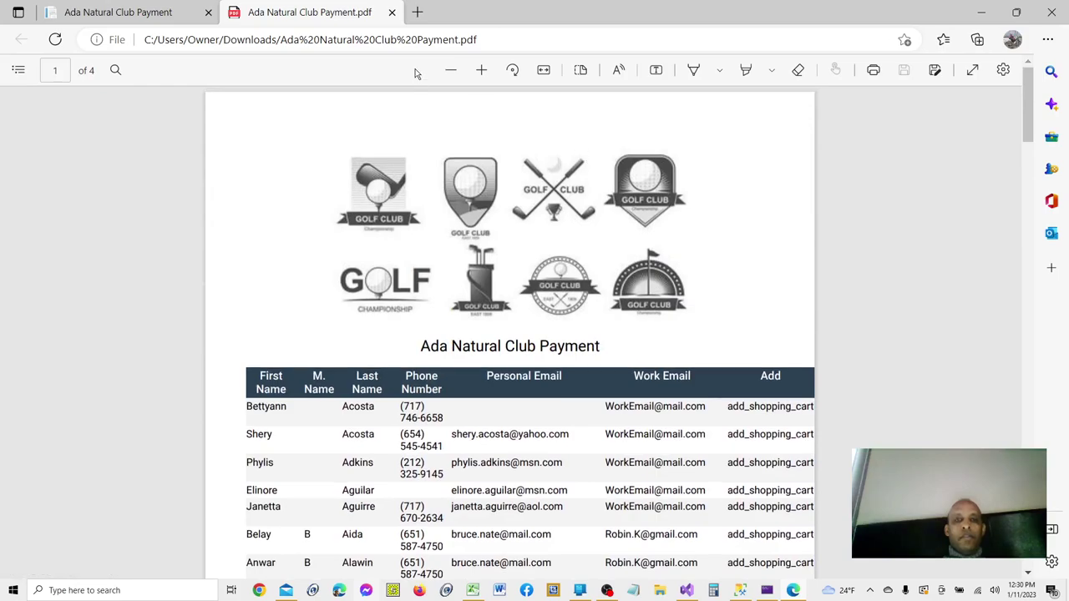
pyautogui.click(392, 12)
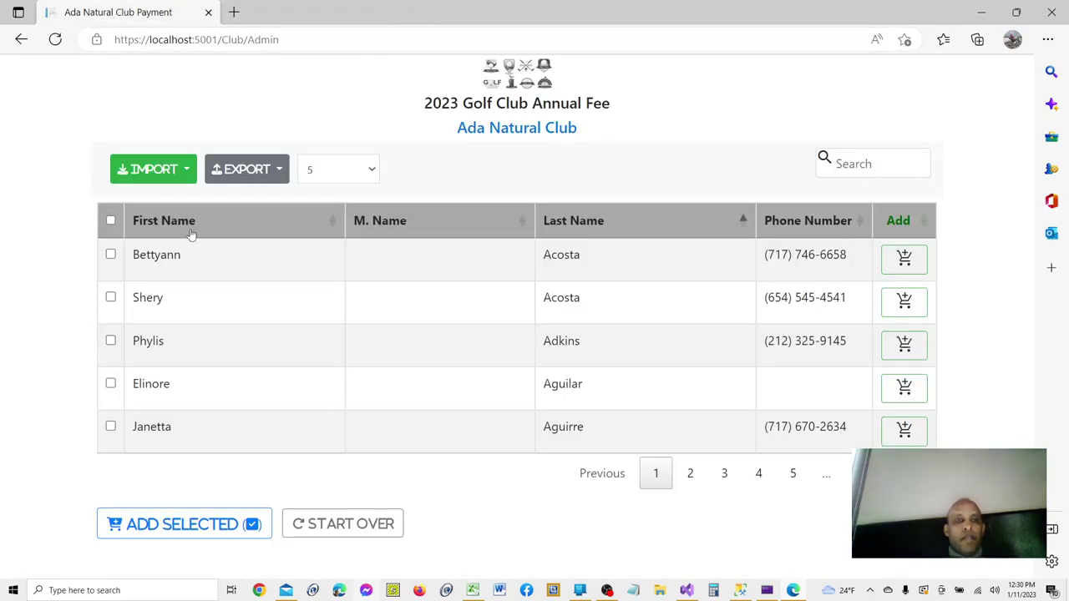
# Export the member list to Ada Natural Club Payment.xlsx and open the downloaded file
pyautogui.click(282, 171)
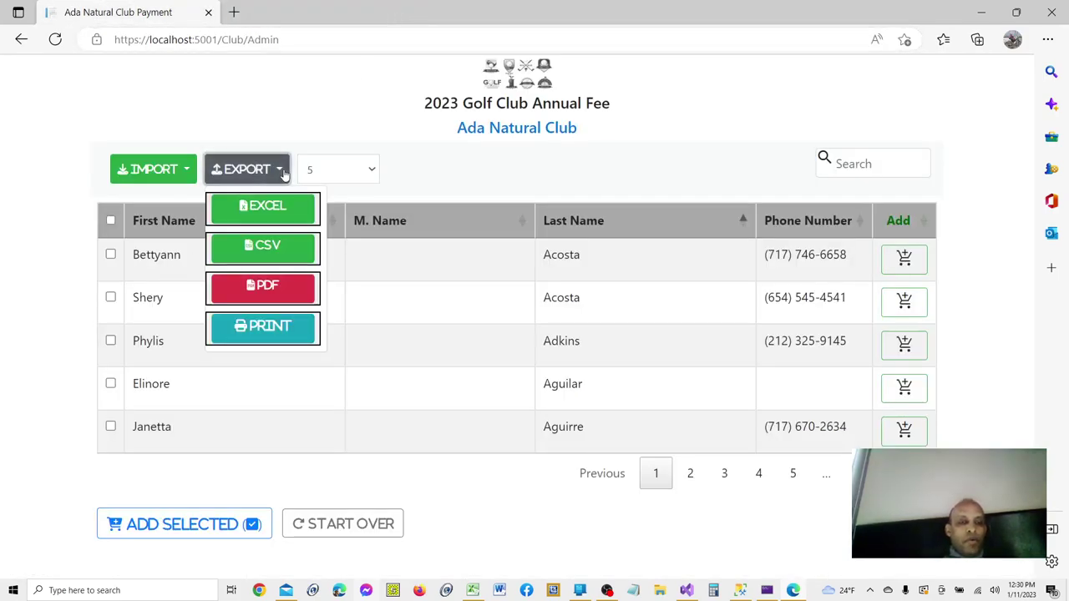
pyautogui.click(279, 213)
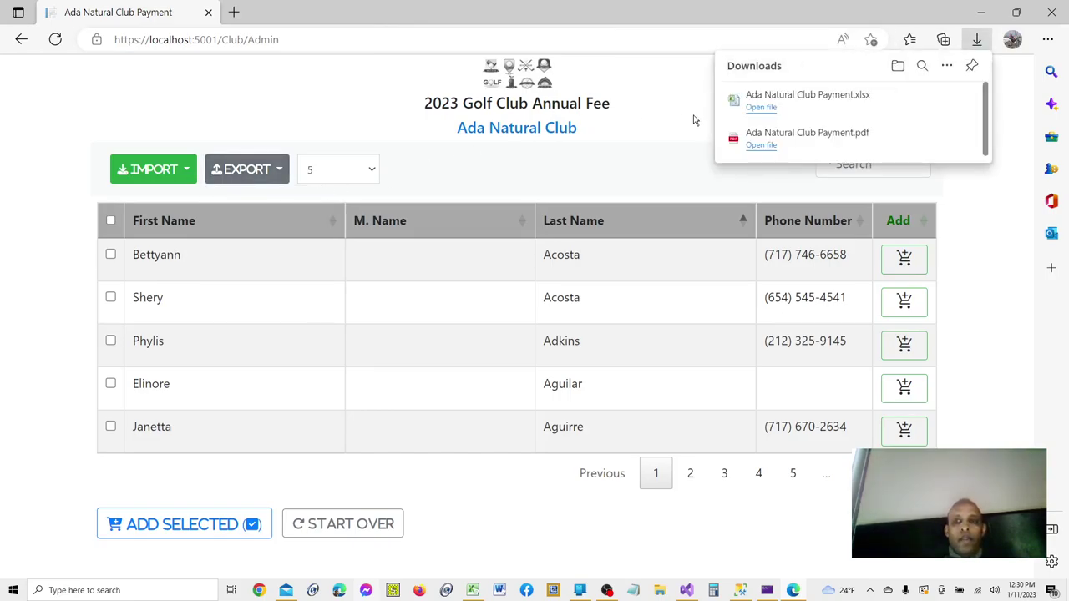
pyautogui.click(768, 108)
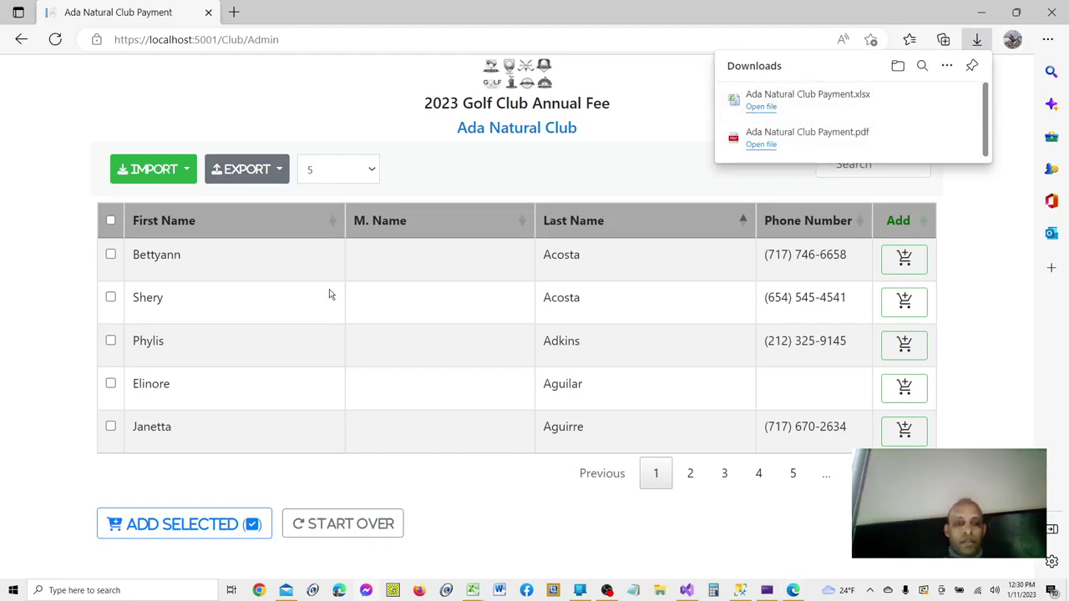
# Bring the Ada Natural Club Payment.xlsx window forward and scroll through the member rows
pyautogui.moveTo(479, 593)
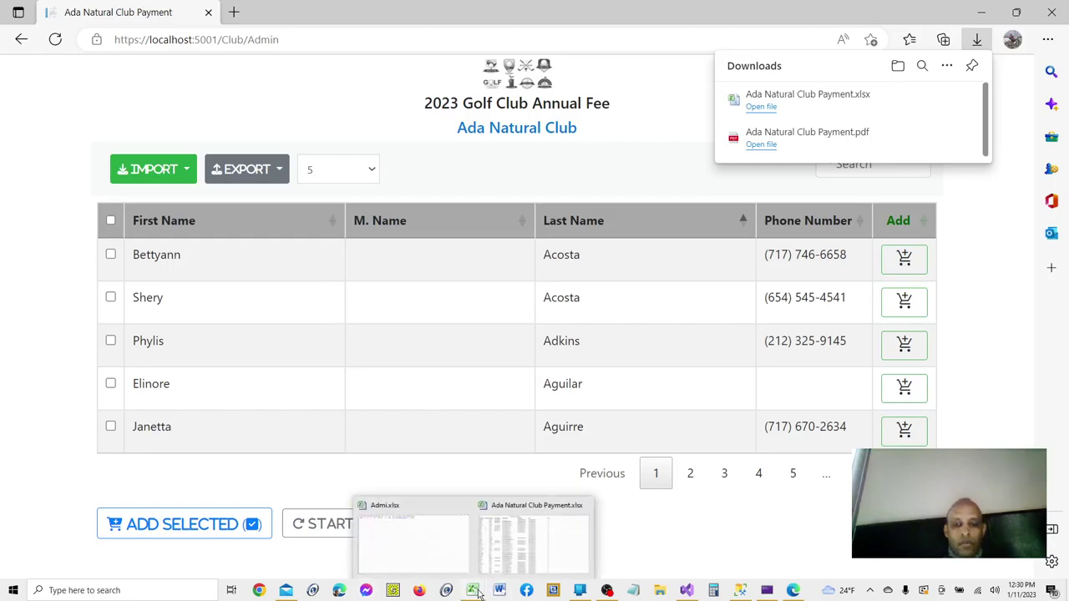
pyautogui.click(515, 568)
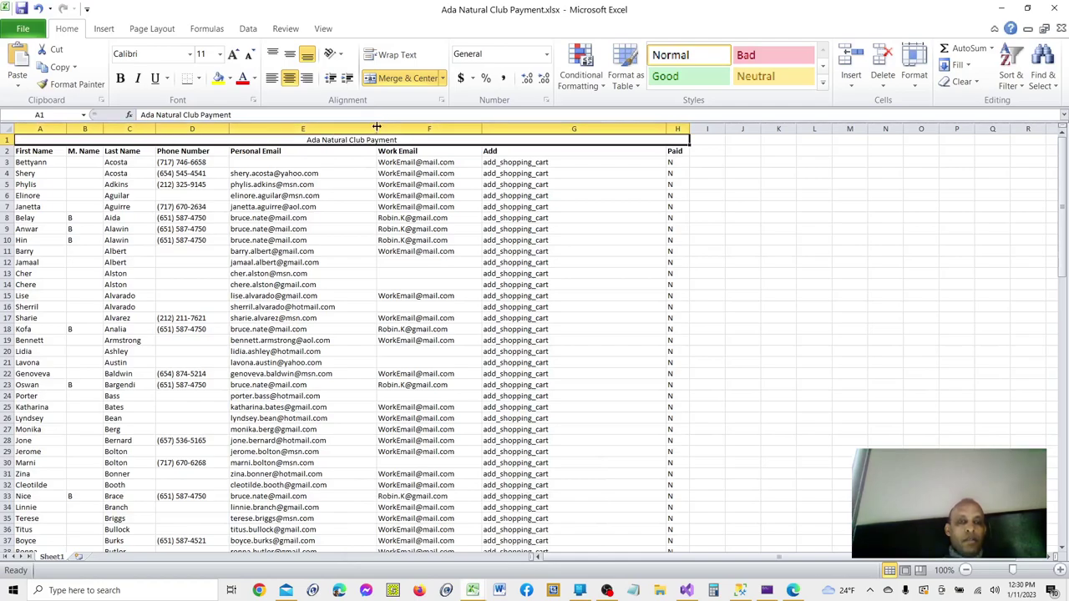
pyautogui.scroll(-10, 275, 242)
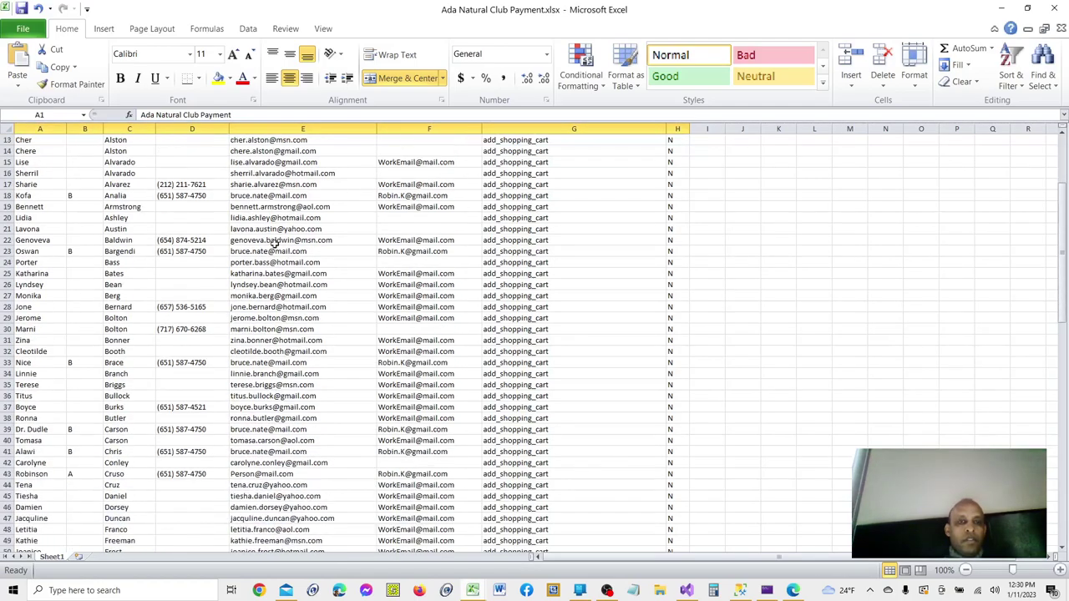
pyautogui.scroll(10, 273, 314)
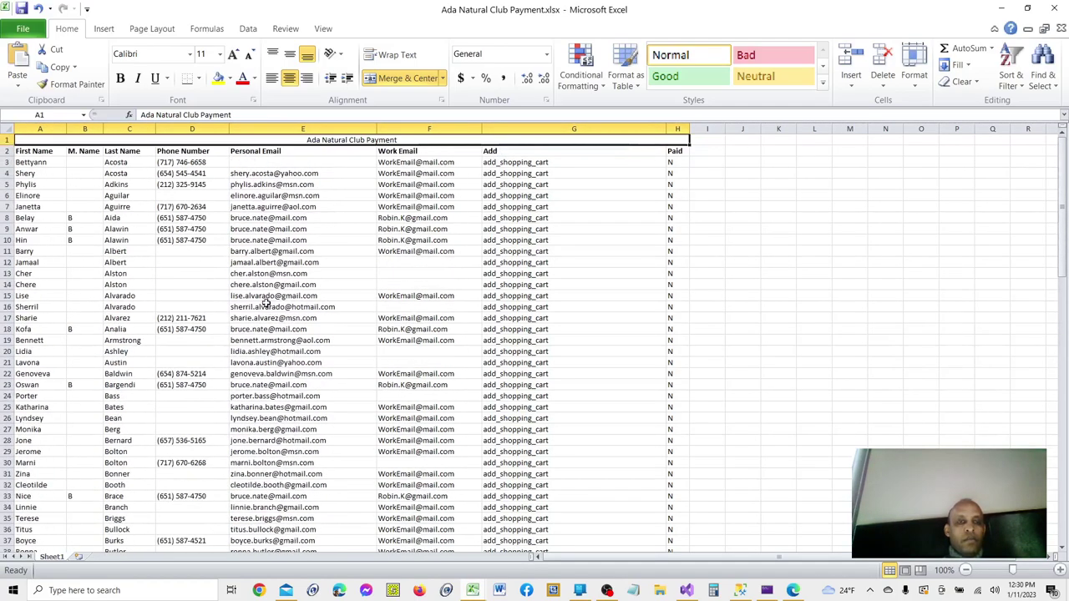
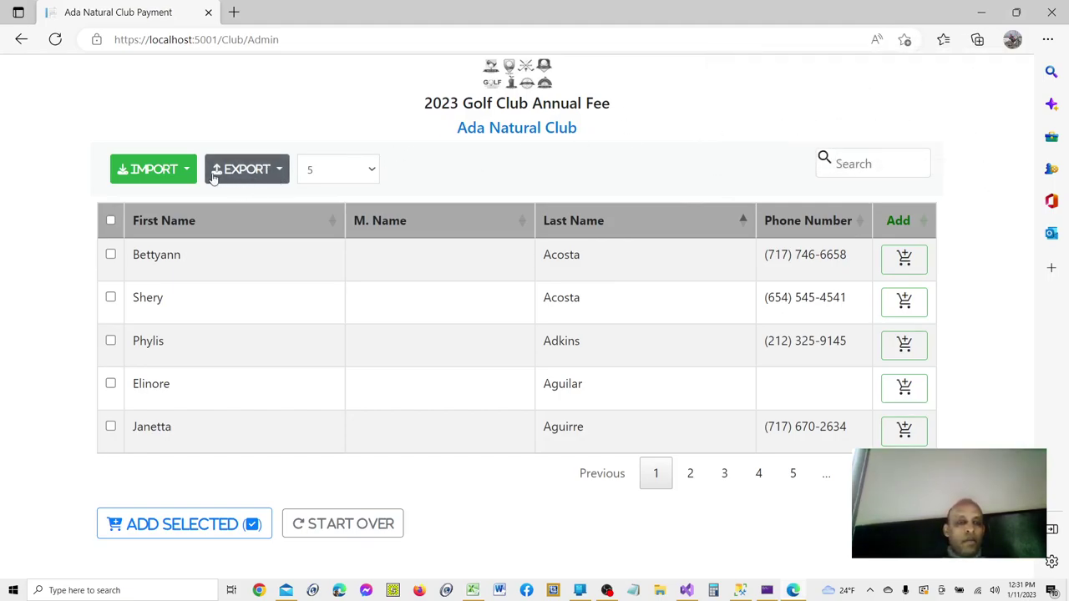
# Import Desktop\Admi.xlsx as a member file; it is rejected as duplicates
pyautogui.click(282, 171)
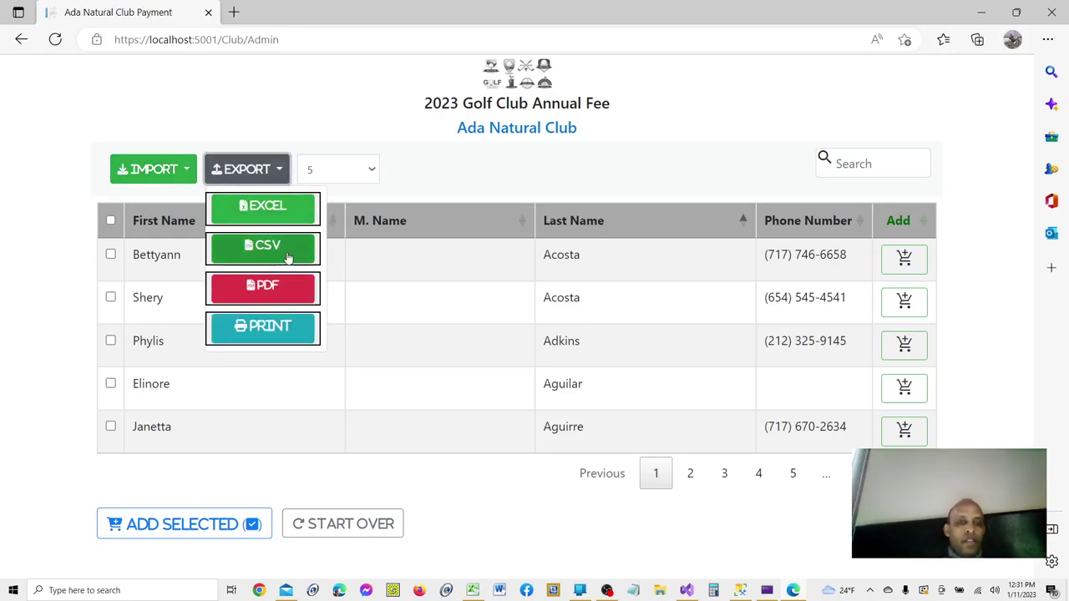
pyautogui.click(184, 172)
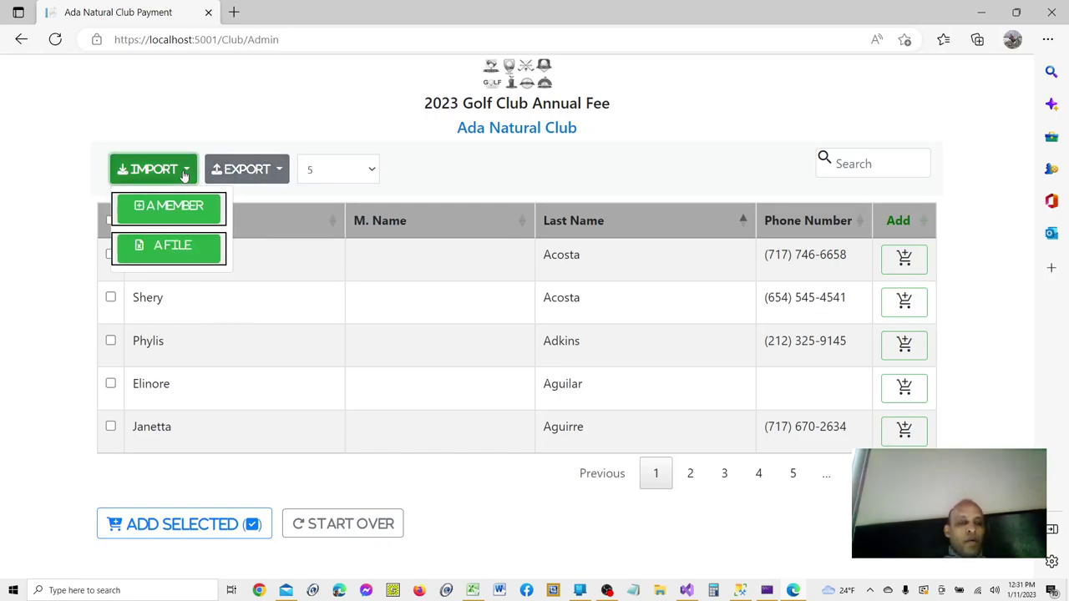
pyautogui.click(173, 248)
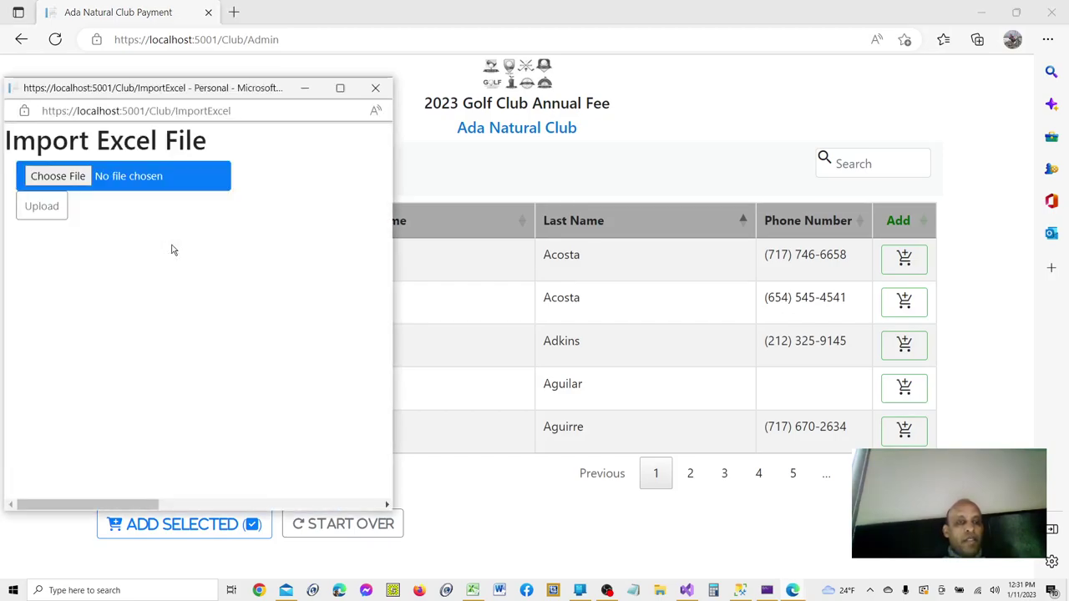
pyautogui.click(68, 179)
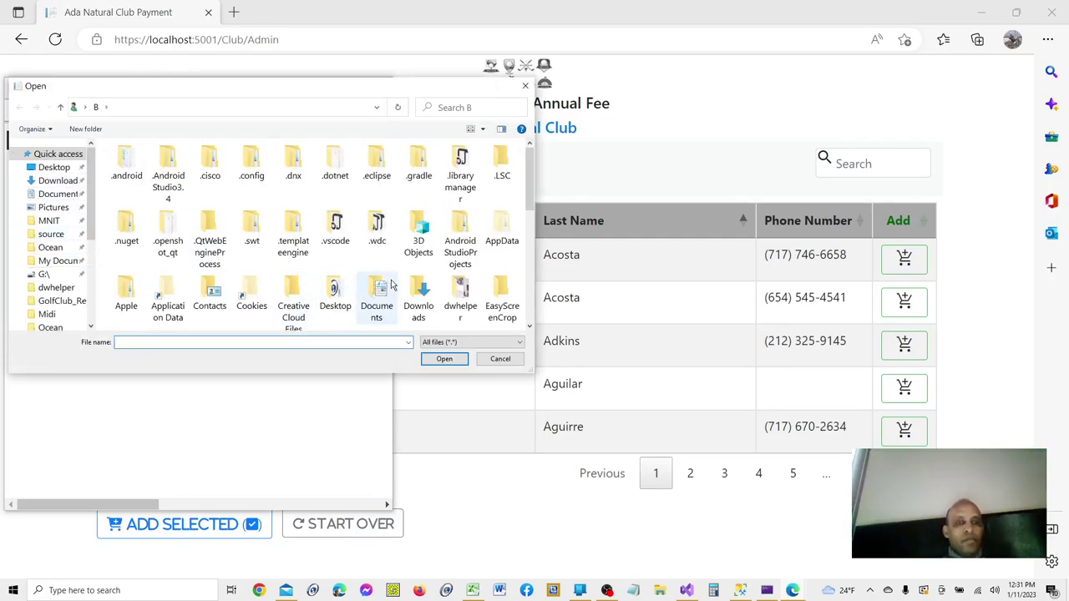
pyautogui.hotkey('alt', 'Tab')
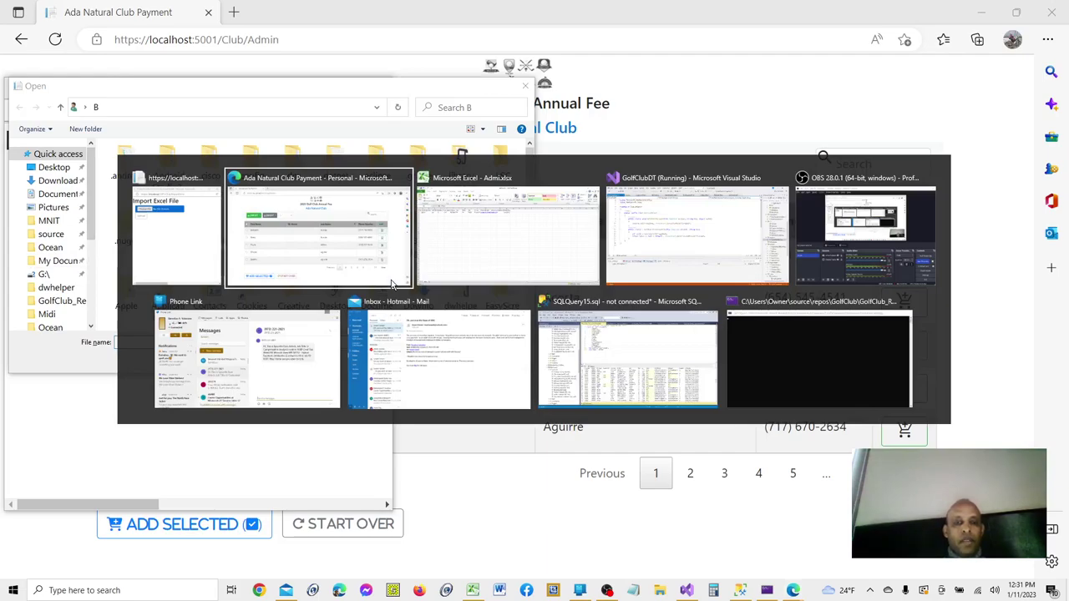
pyautogui.click(392, 282)
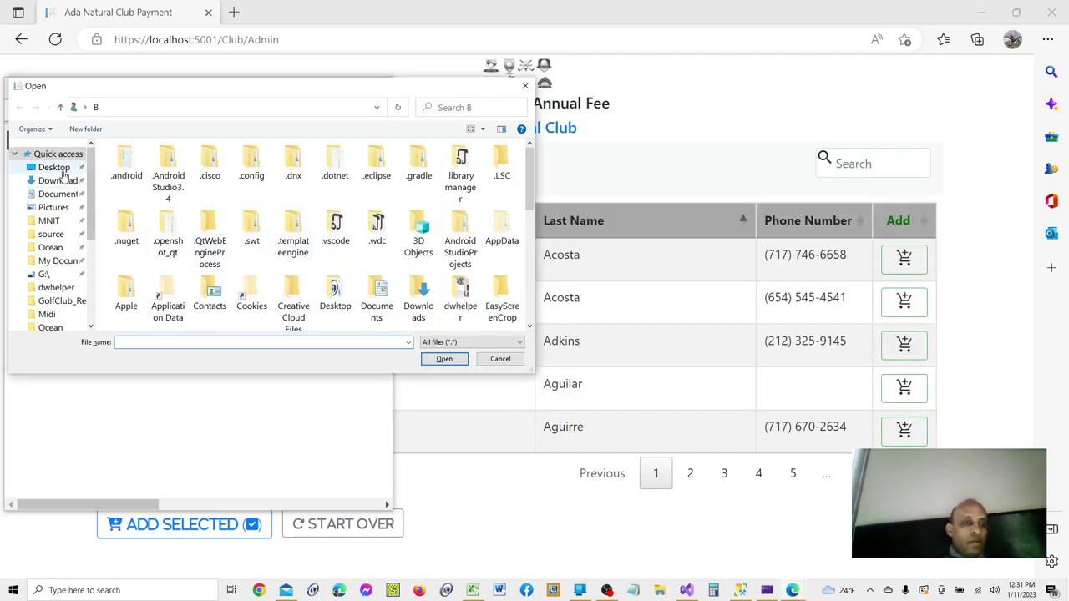
pyautogui.click(59, 169)
pyautogui.click(142, 166)
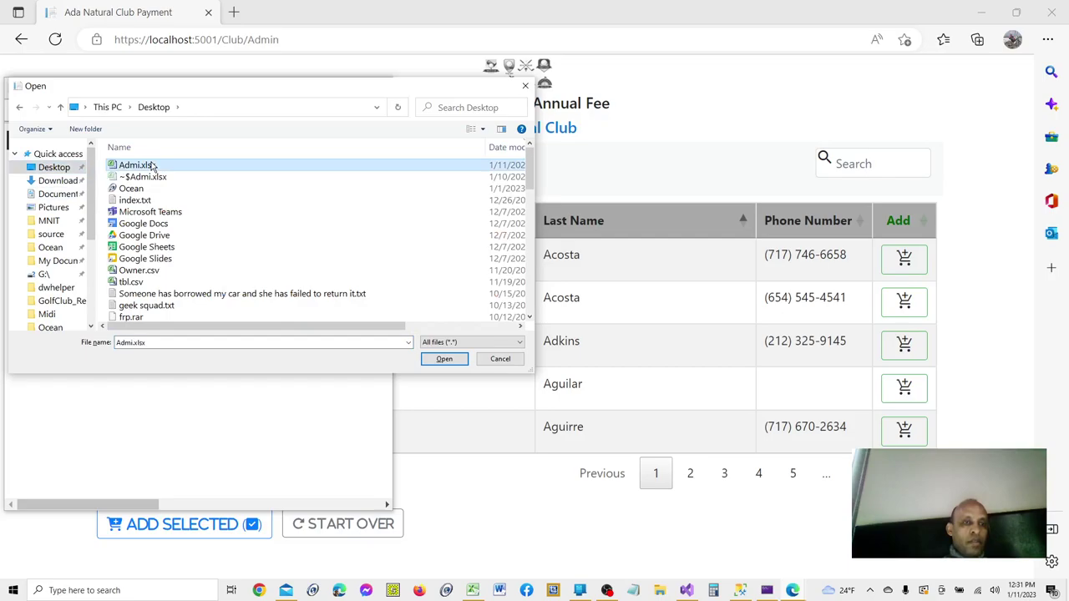
pyautogui.click(454, 362)
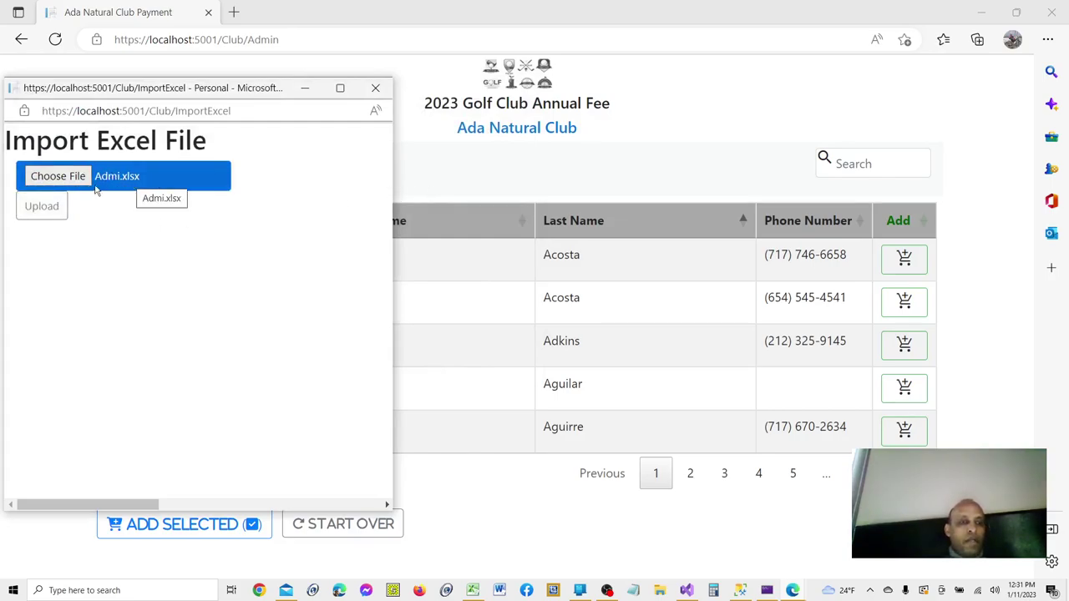
pyautogui.click(49, 215)
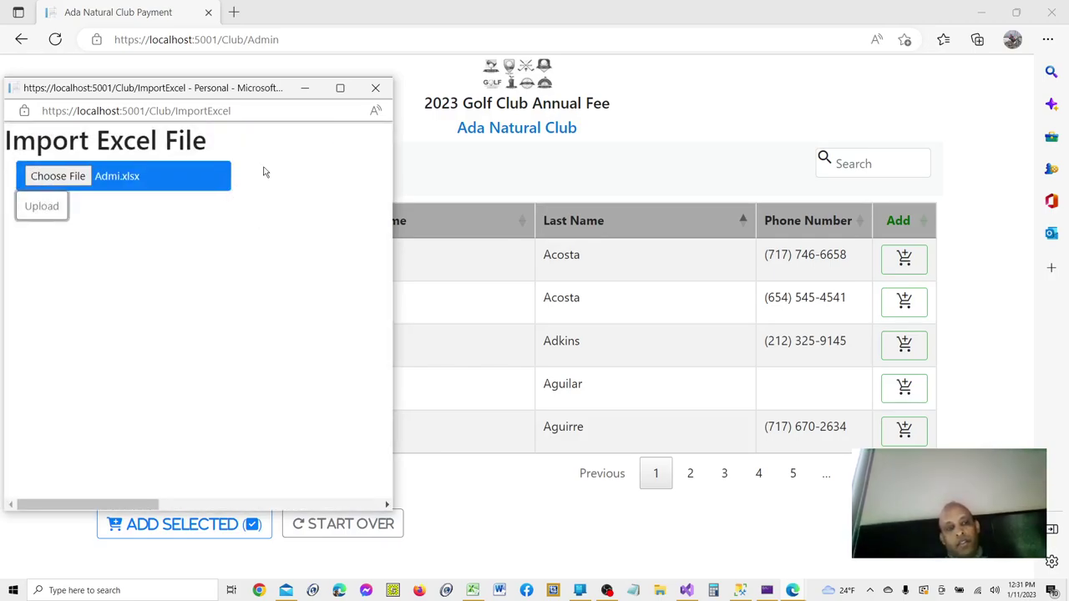
pyautogui.click(375, 87)
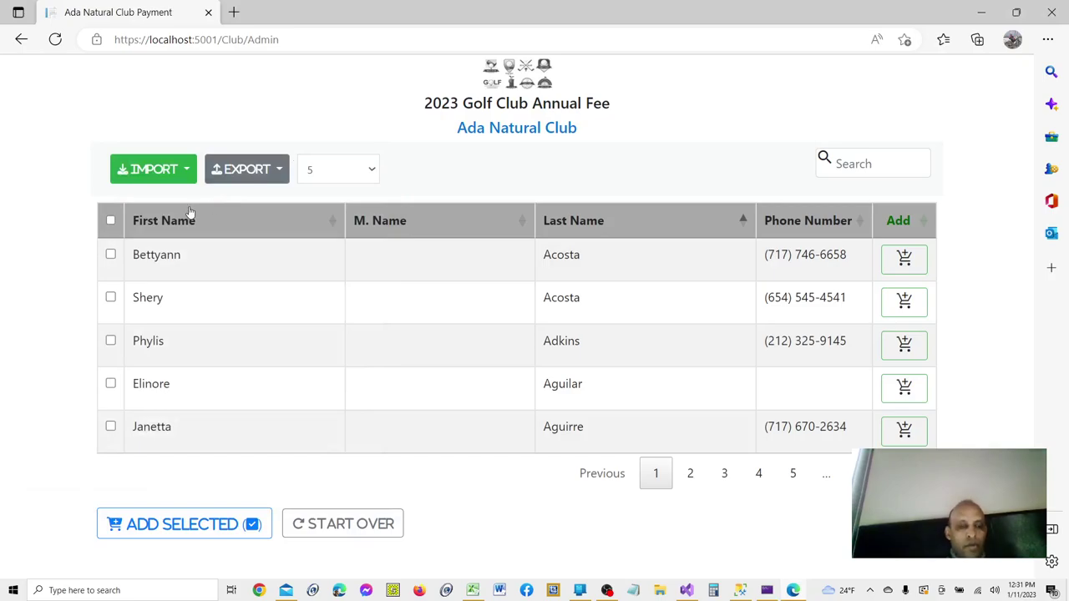
# Change FF_Number in cell A2 of Admi.xlsx from 109154 to 109155, then return to the admin page
pyautogui.hotkey('alt', 'Tab')
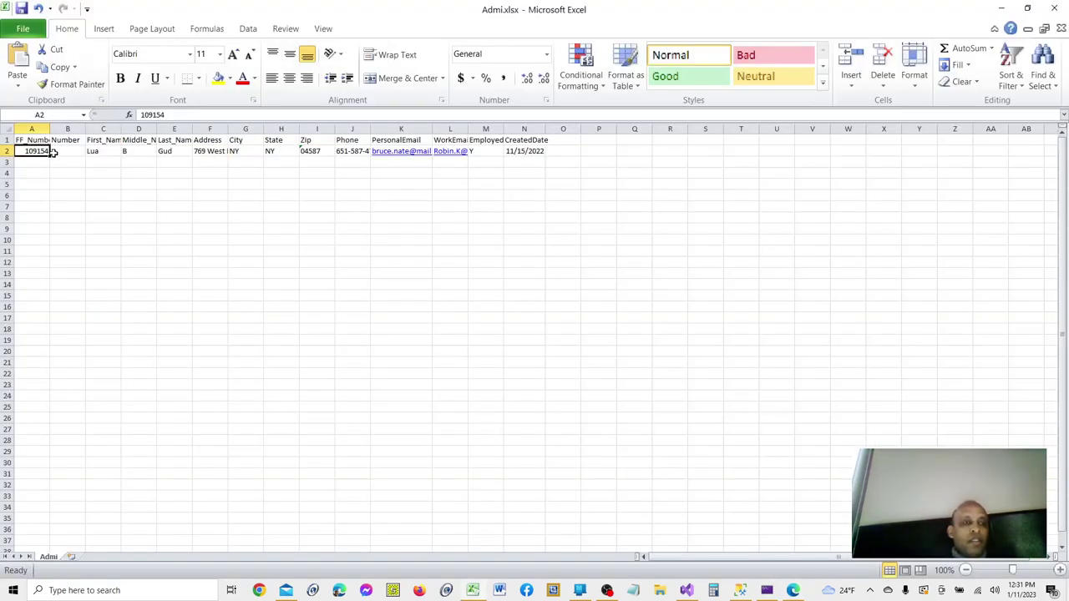
pyautogui.click(194, 115)
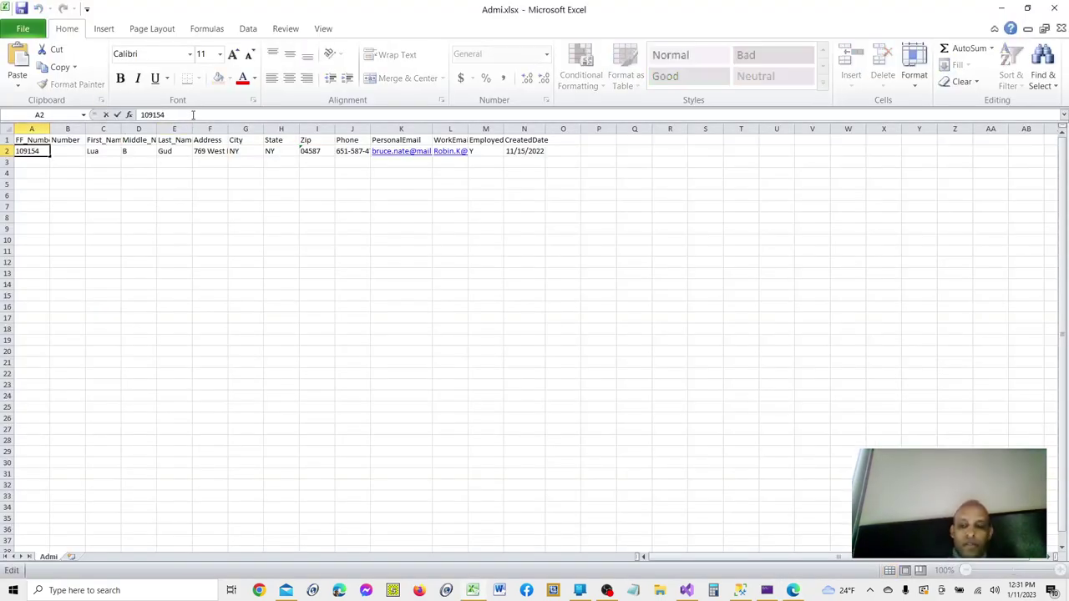
pyautogui.press('BackSpace')
pyautogui.write('5')
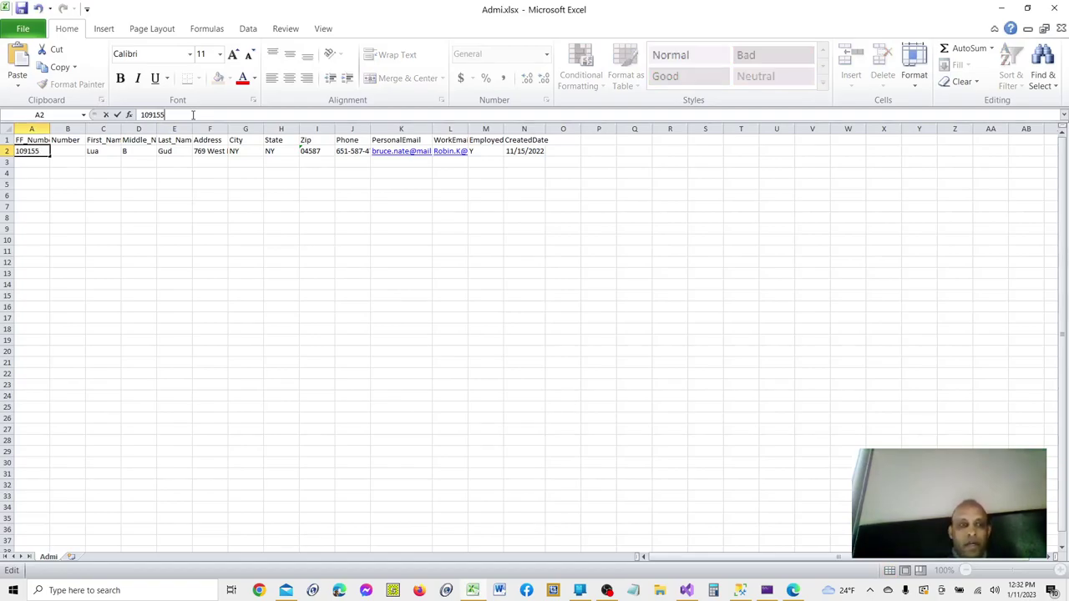
pyautogui.press('Return')
pyautogui.hotkey('alt', 'Tab')
pyautogui.click(184, 169)
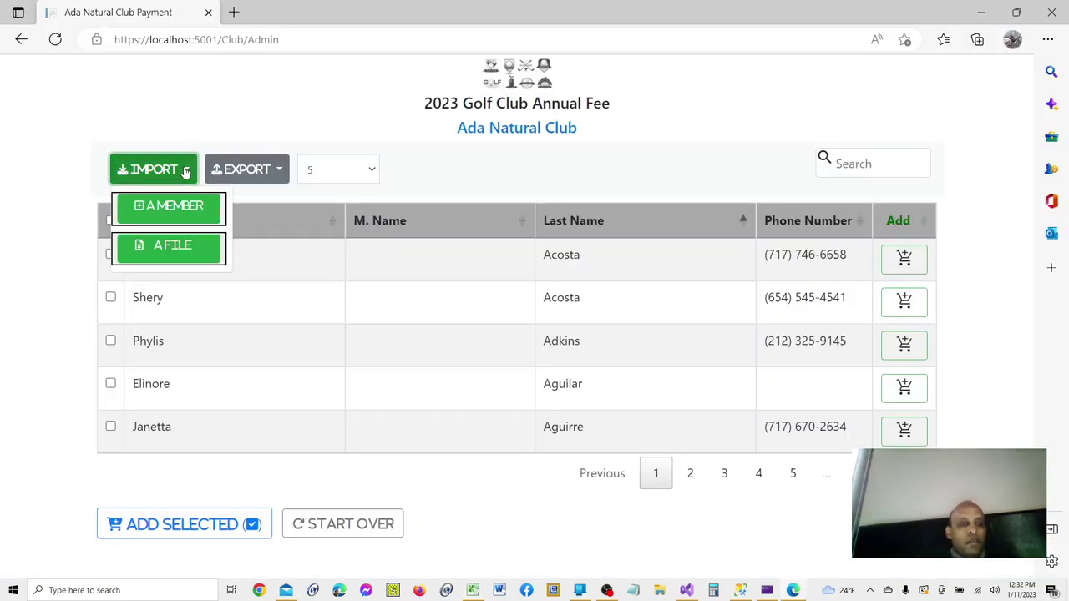
# Choose the edited Admi.xlsx in the Import Excel File window and upload it
pyautogui.click(177, 246)
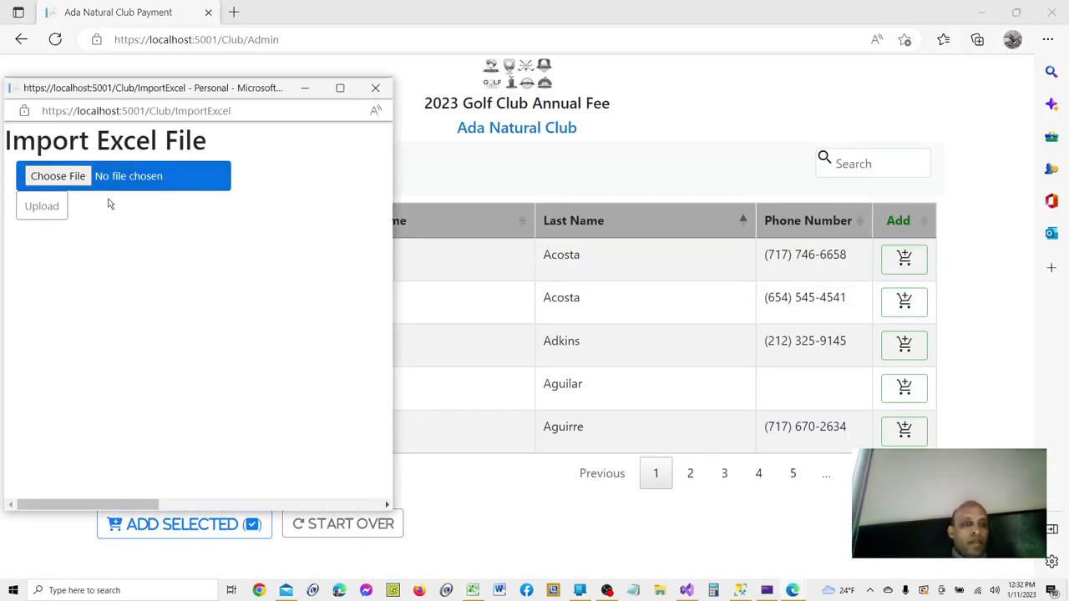
pyautogui.click(51, 206)
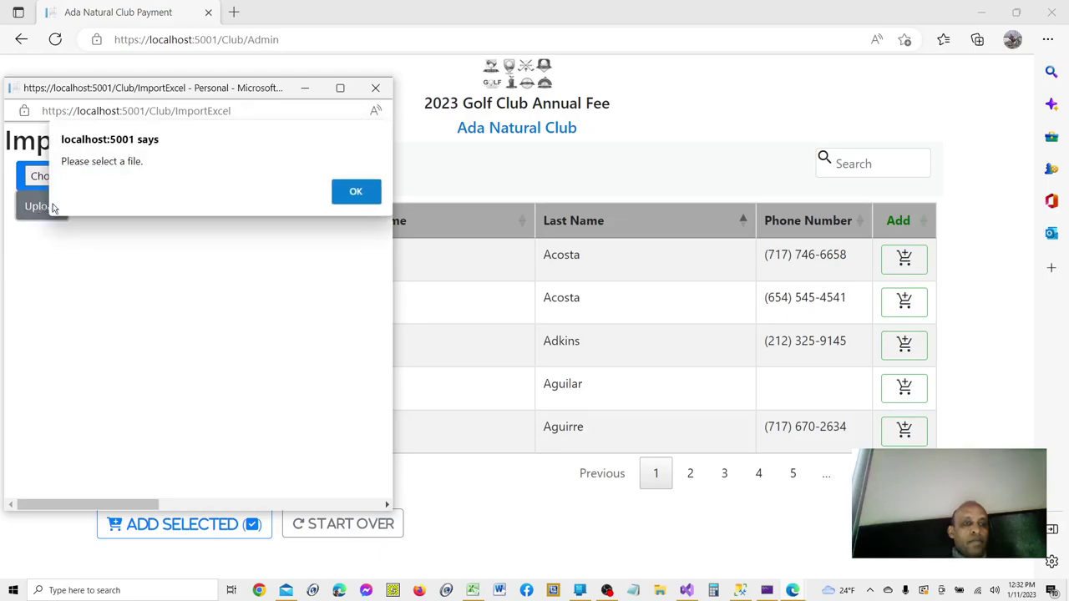
pyautogui.click(359, 193)
pyautogui.click(58, 176)
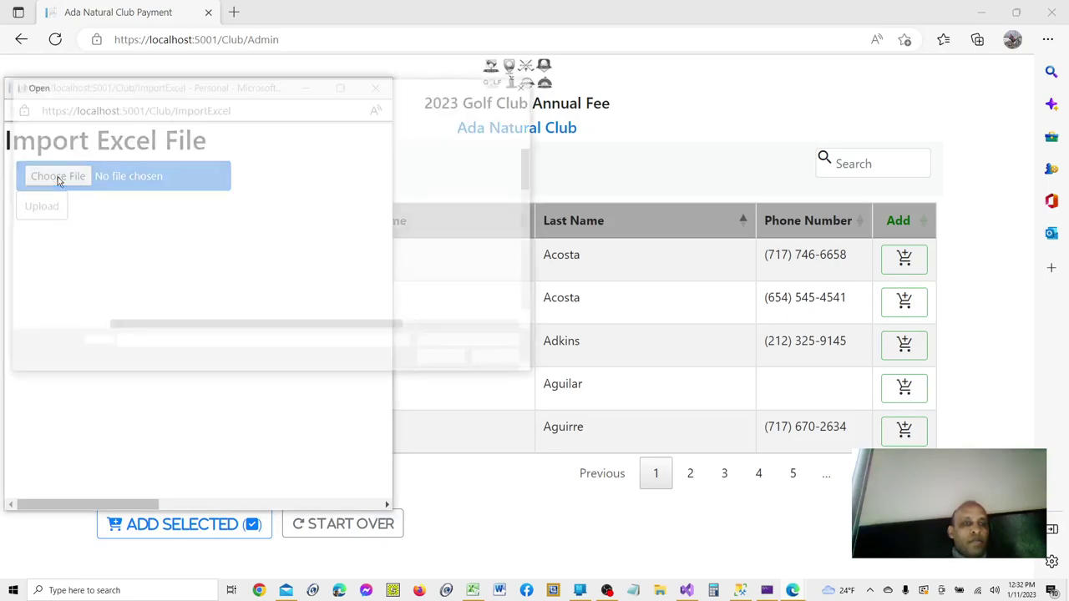
pyautogui.doubleClick(157, 167)
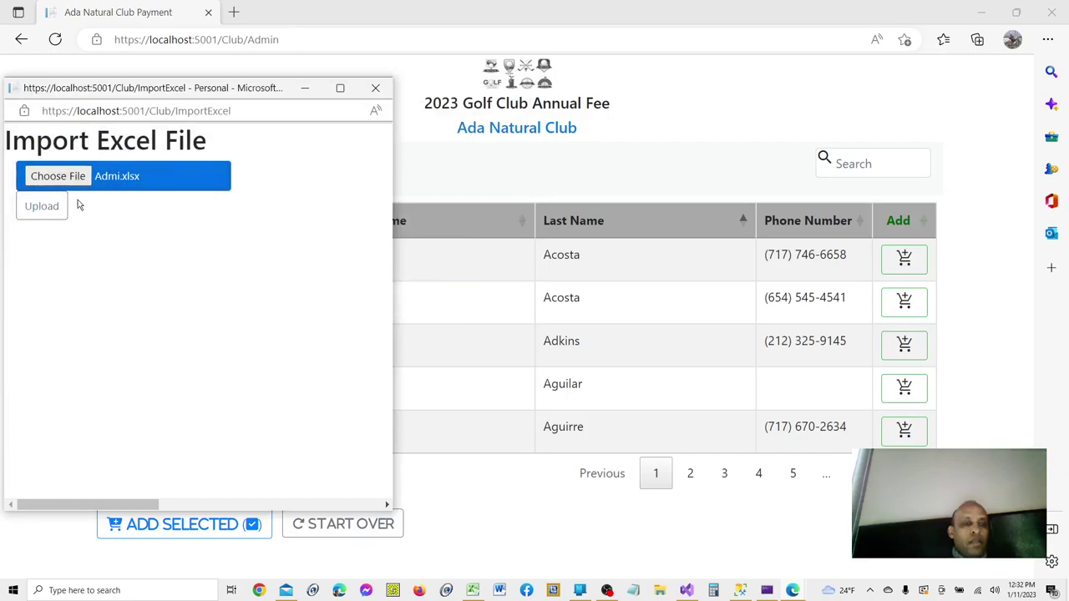
pyautogui.click(46, 215)
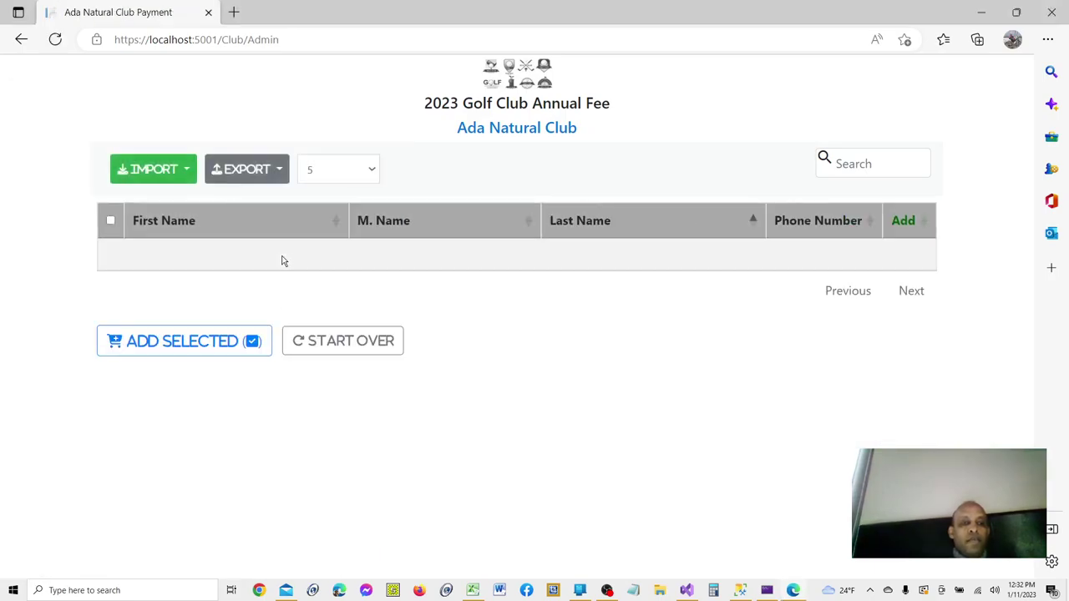
# Copy the first name Lua from cell C2 and paste it into the member search
pyautogui.hotkey('alt', 'Tab')
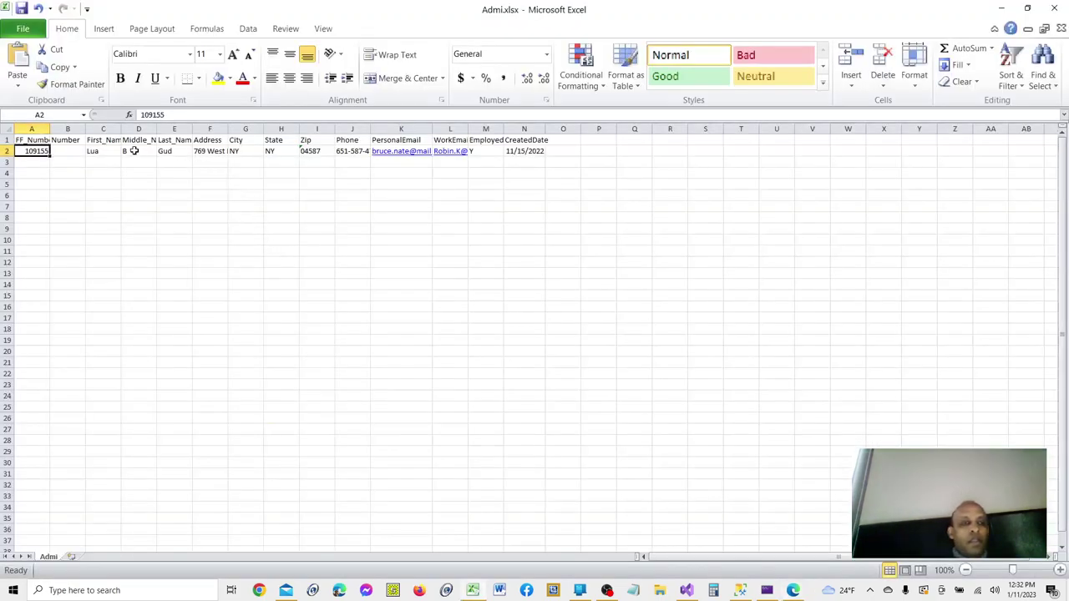
pyautogui.click(98, 153)
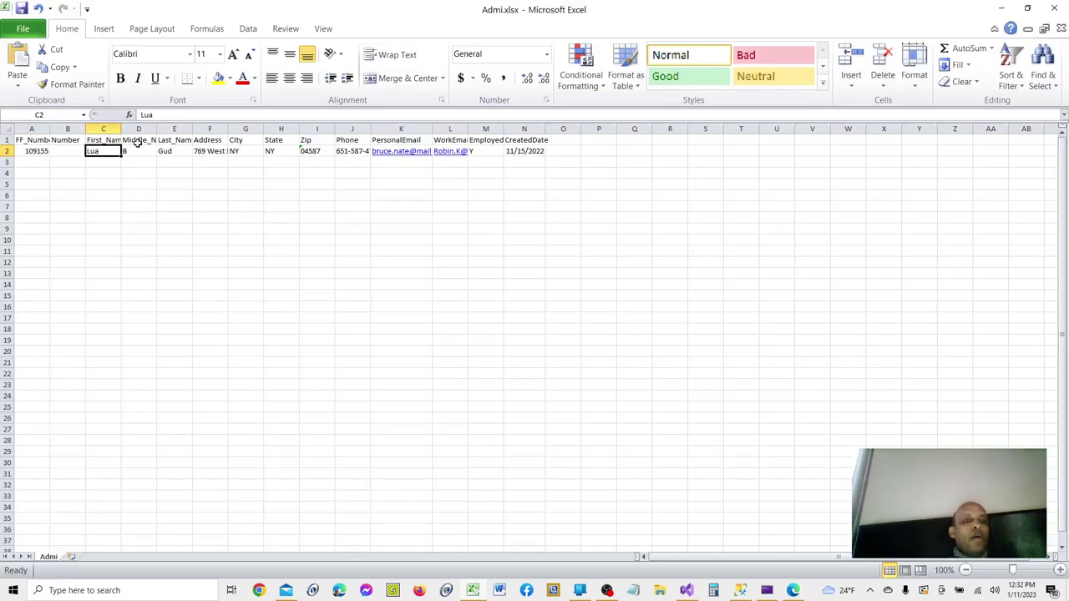
pyautogui.doubleClick(151, 114)
pyautogui.hotkey('ctrl', 'c')
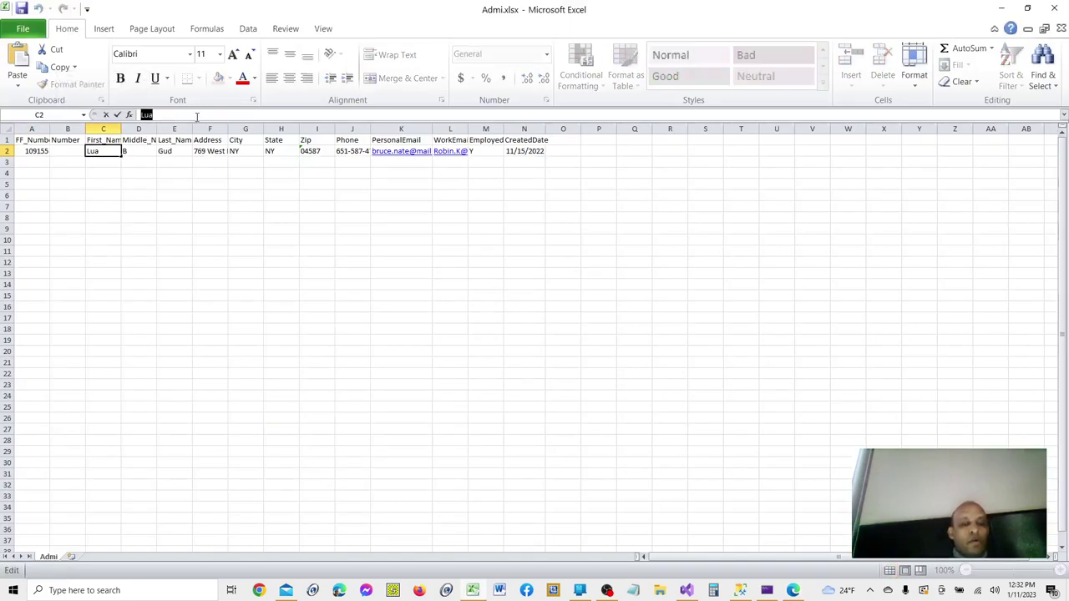
pyautogui.hotkey('alt', 'Tab')
pyautogui.click(874, 161)
pyautogui.hotkey('ctrl', 'v')
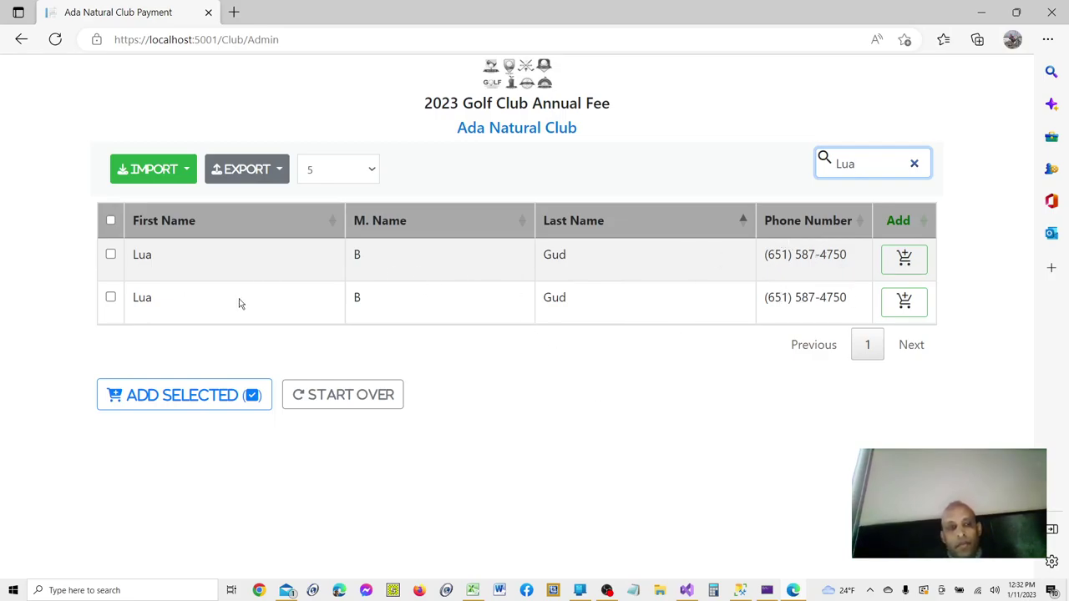
# Clear the Lua search, show 10 rows per page, and reload the page, resubmitting the form
pyautogui.click(915, 268)
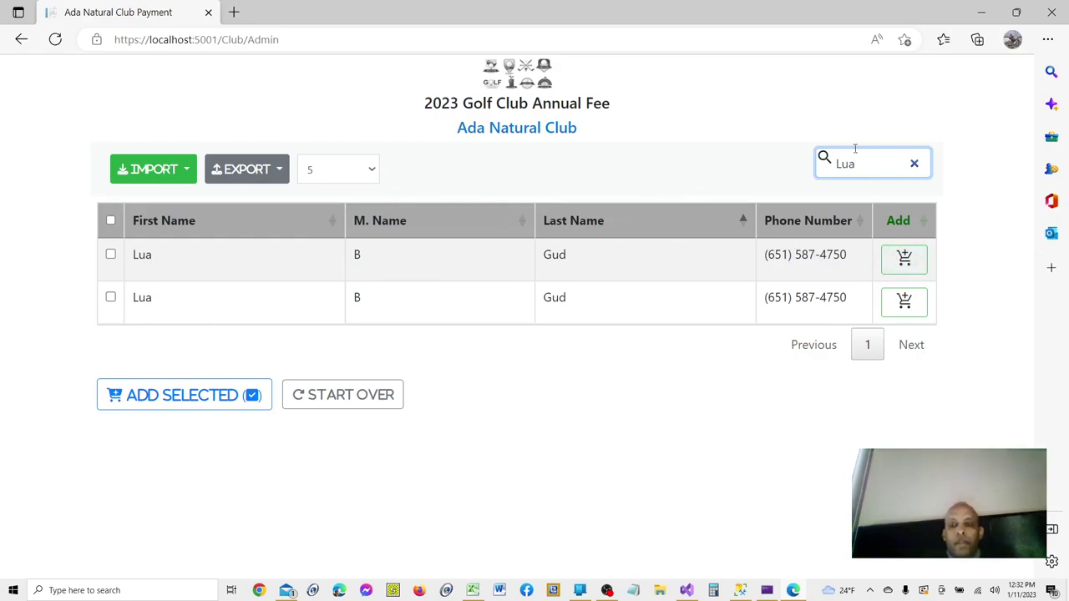
pyautogui.click(915, 164)
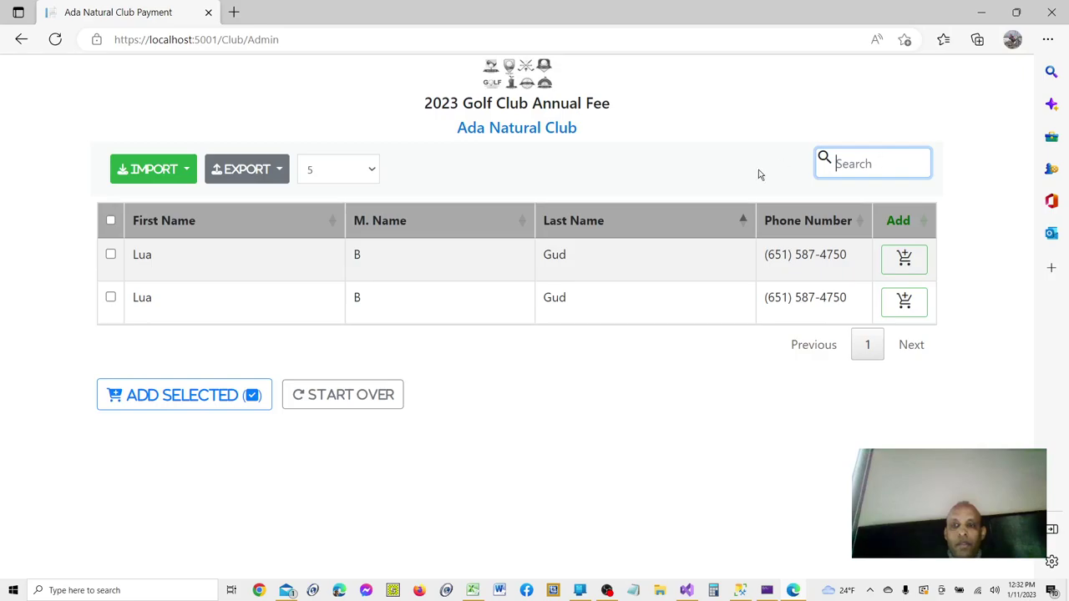
pyautogui.click(52, 42)
pyautogui.click(644, 149)
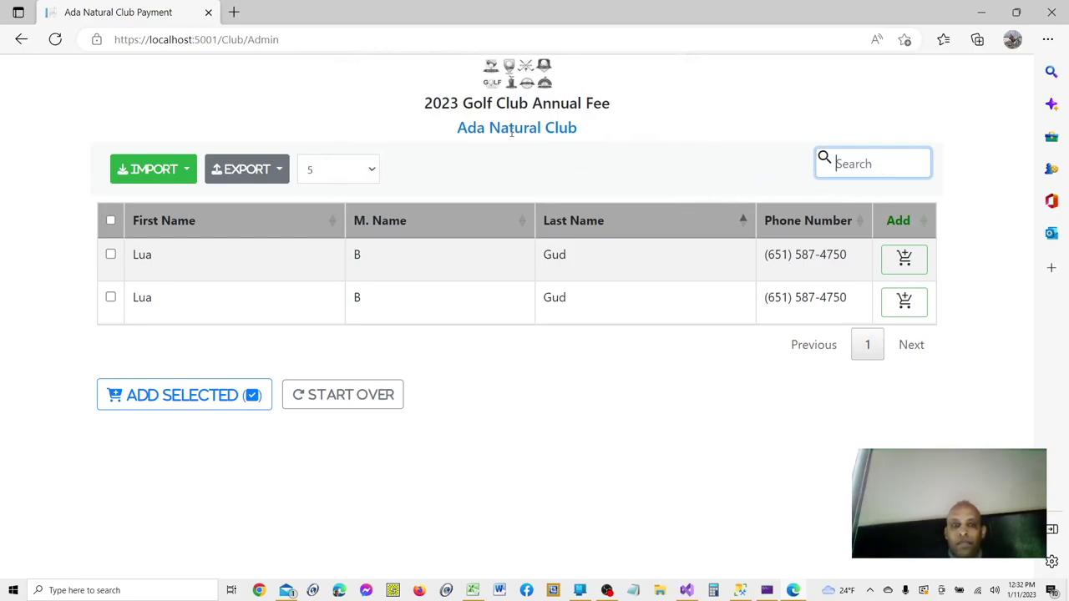
pyautogui.click(354, 181)
pyautogui.click(341, 212)
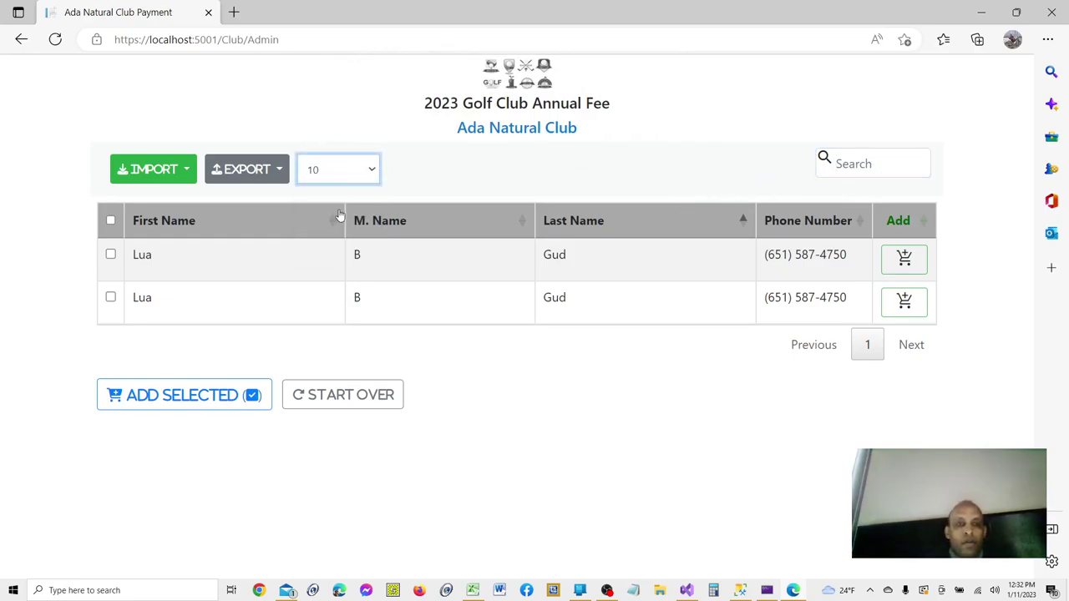
pyautogui.click(375, 175)
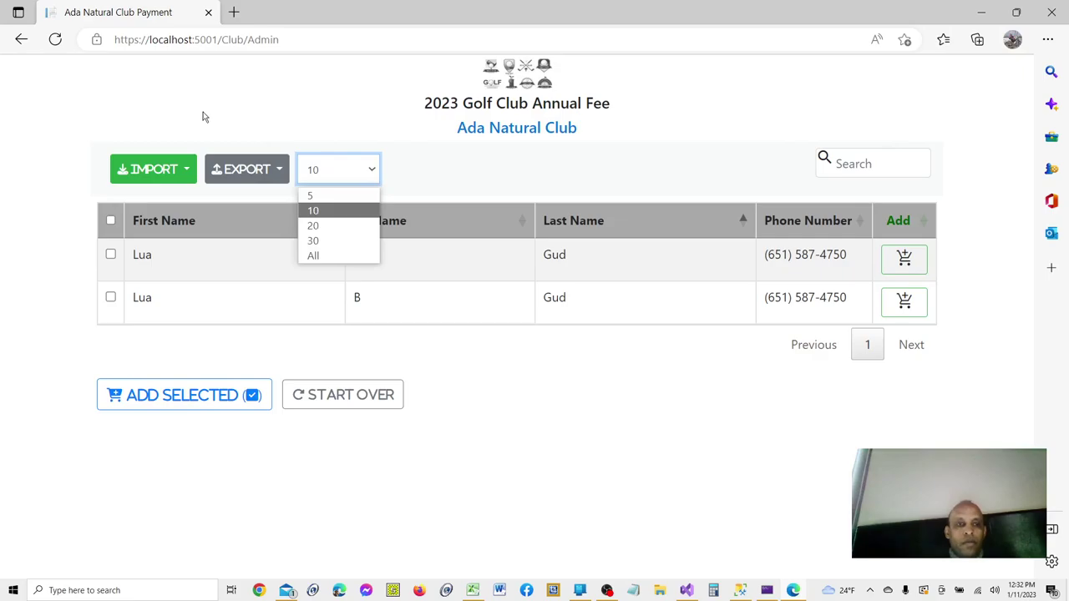
pyautogui.click(55, 40)
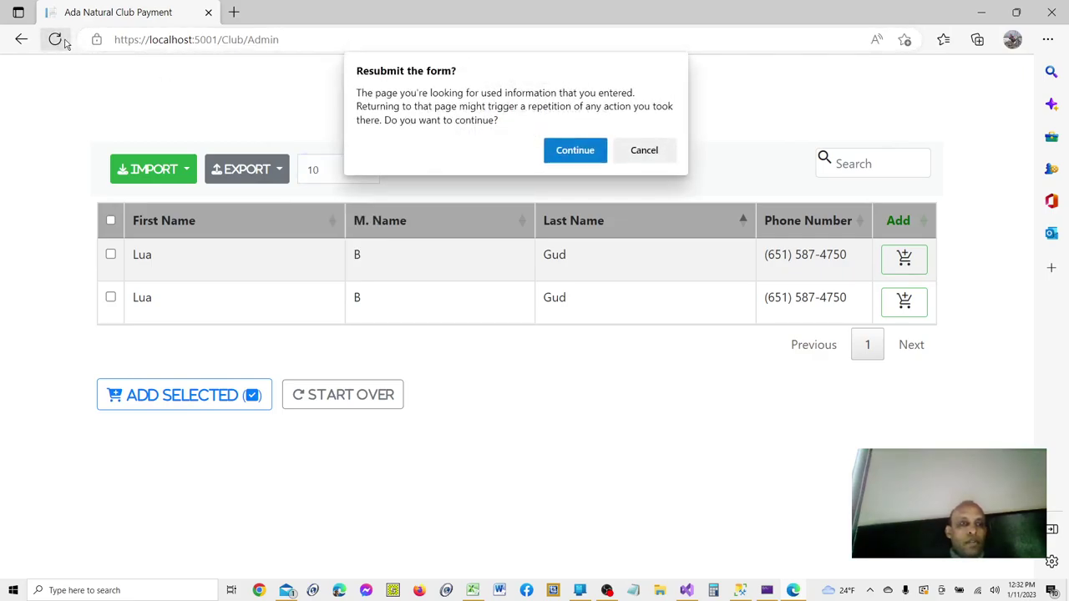
pyautogui.click(591, 150)
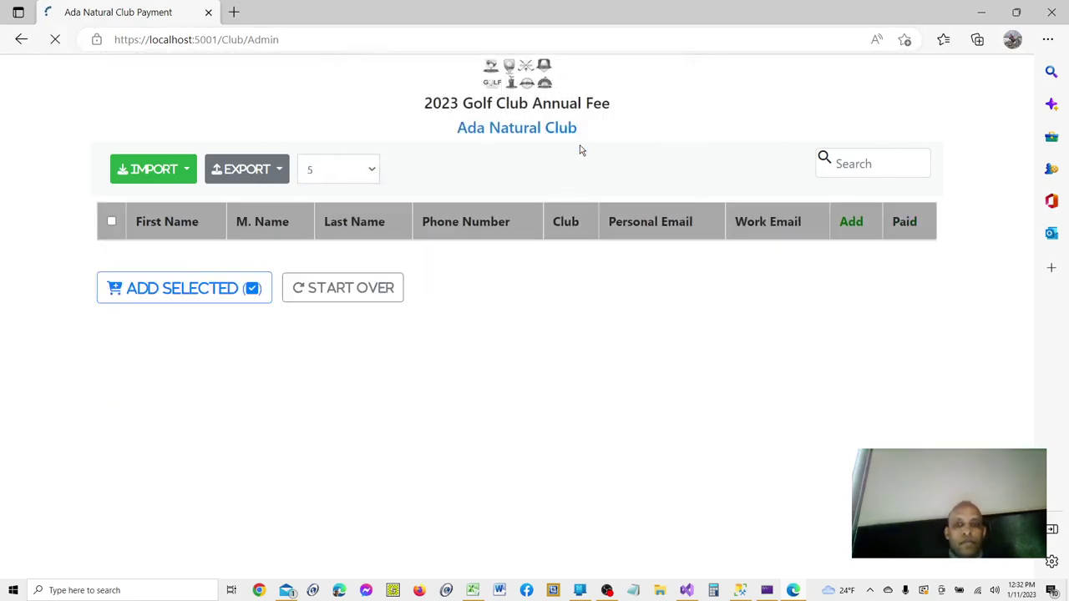
# Search members by area code 717, then try 'ago' and 'hos', clearing each
pyautogui.click(875, 159)
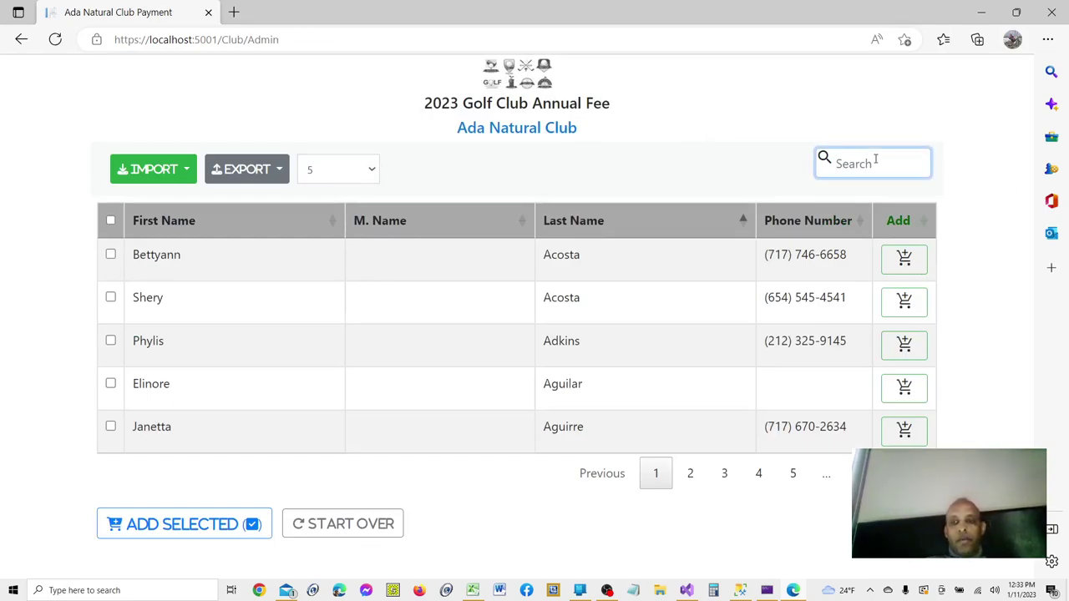
pyautogui.moveTo(769, 255); pyautogui.dragTo(790, 255)
pyautogui.click(866, 161)
pyautogui.write('717')
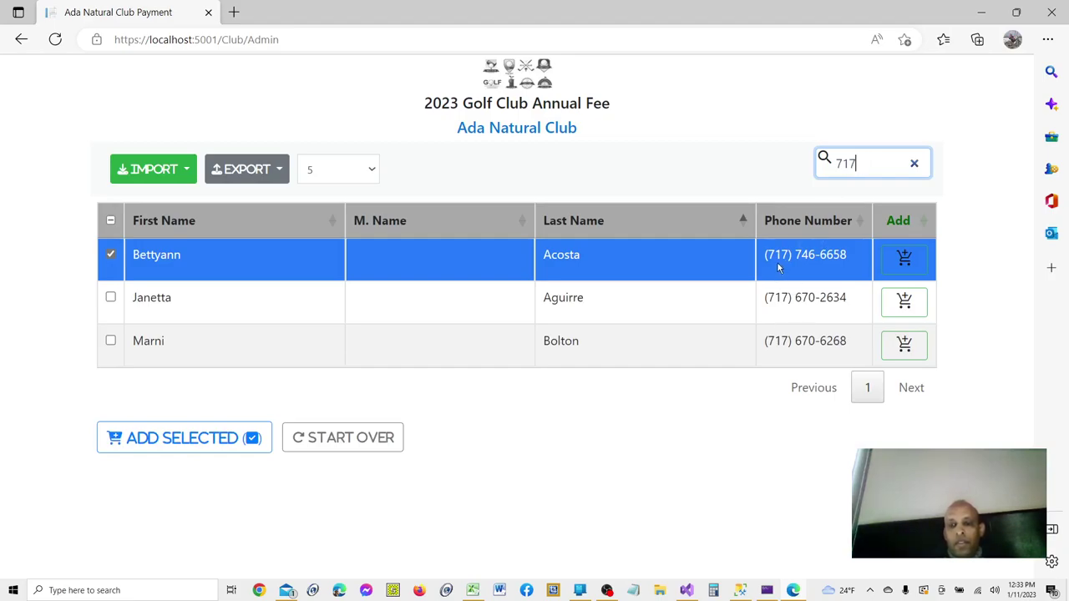
pyautogui.click(915, 165)
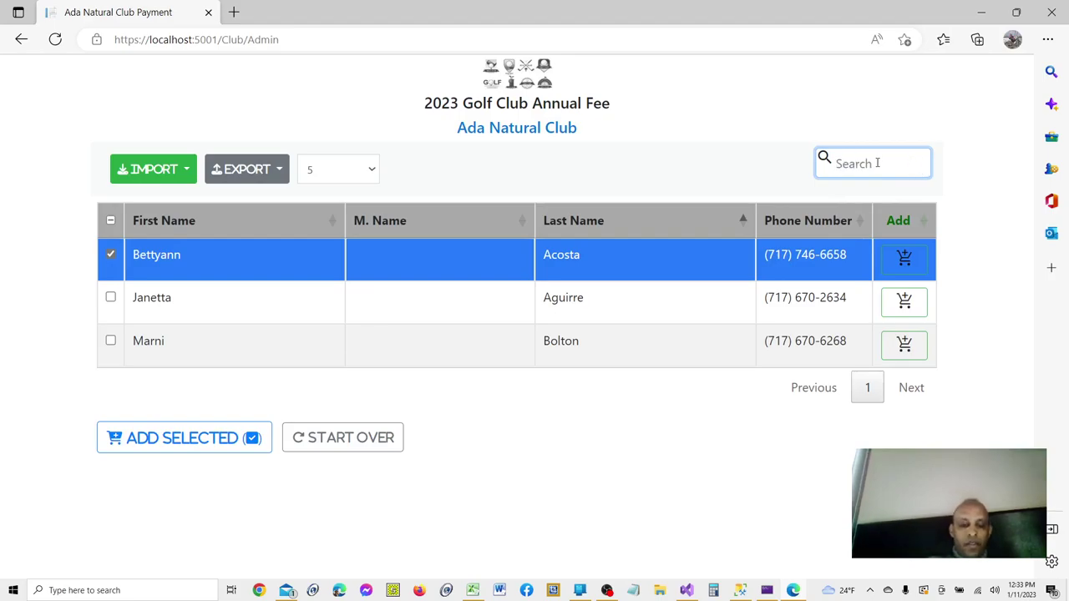
pyautogui.write('ago')
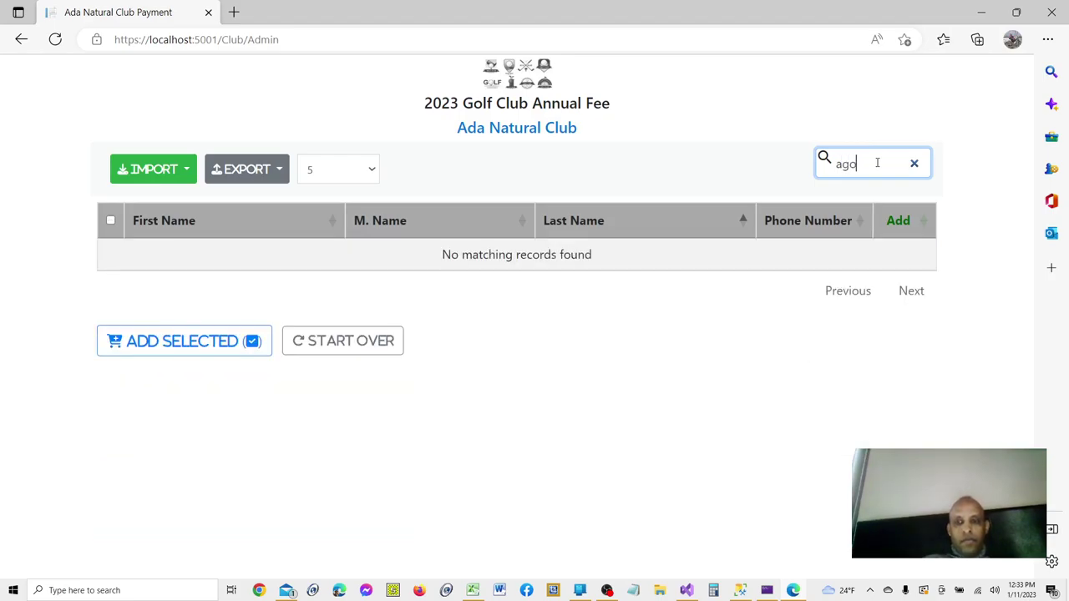
pyautogui.press('BackSpace')
pyautogui.press('BackSpace')
pyautogui.press('BackSpace')
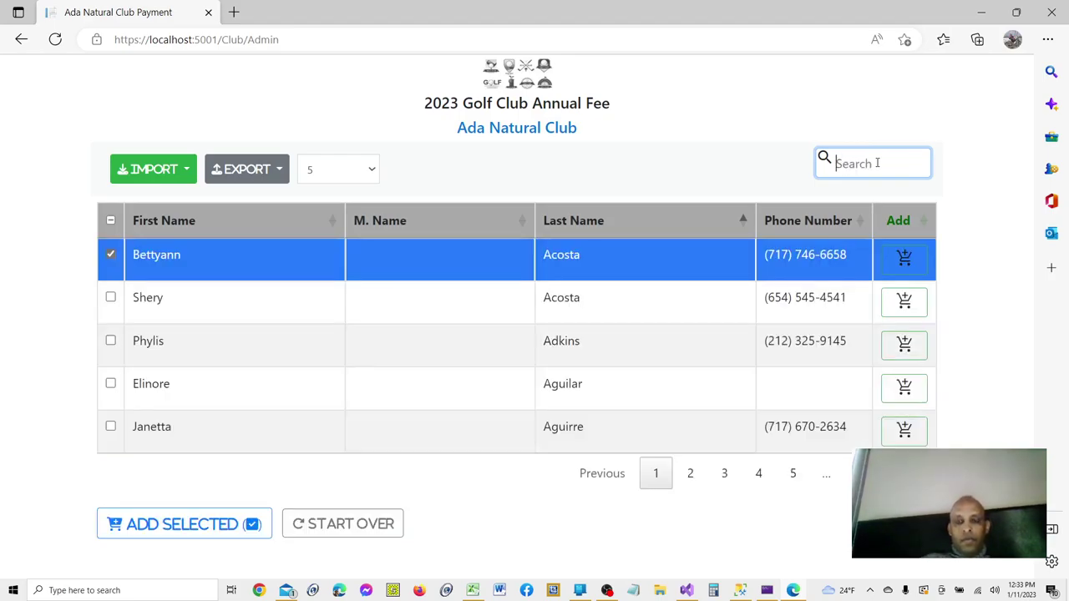
pyautogui.write('hos')
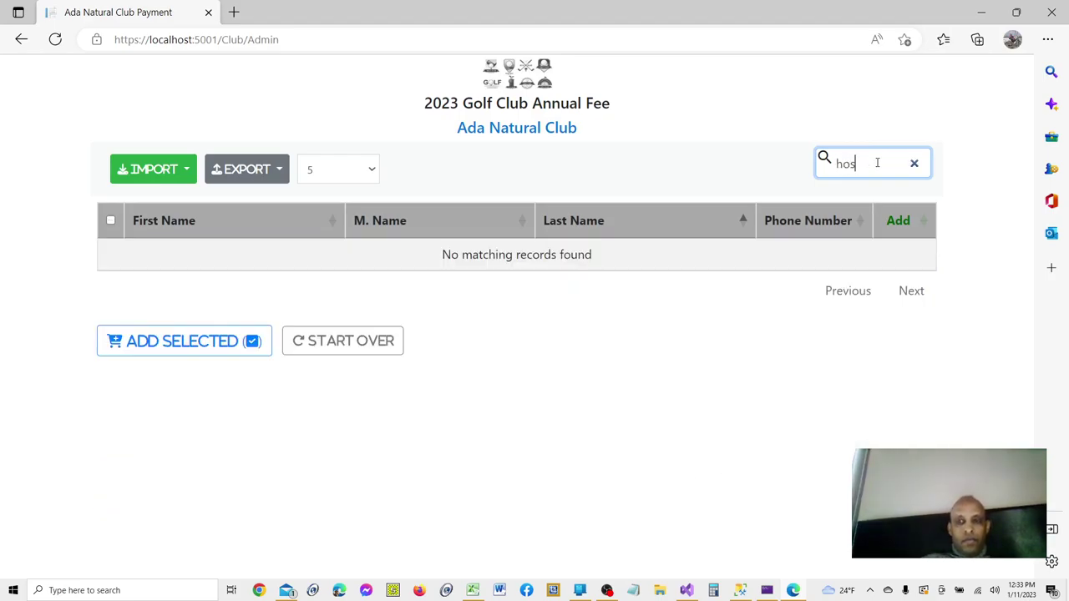
pyautogui.press('BackSpace')
pyautogui.press('BackSpace')
pyautogui.press('BackSpace')
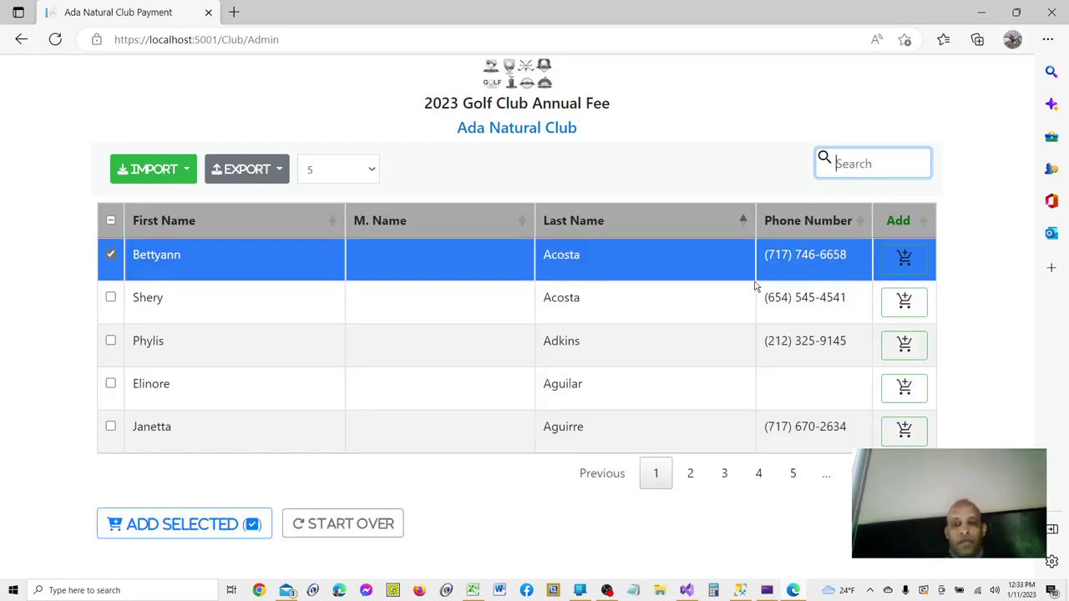
# Search by a copied member first name, then a copied last name, clearing each filter
pyautogui.doubleClick(161, 387)
pyautogui.hotkey('ctrl', 'c')
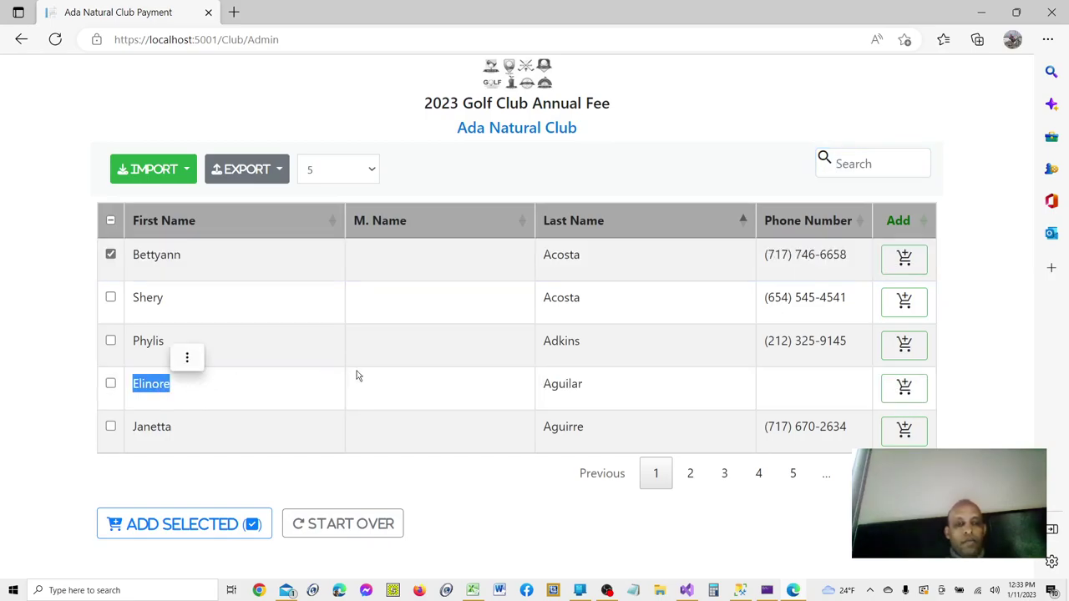
pyautogui.click(857, 164)
pyautogui.hotkey('ctrl', 'v')
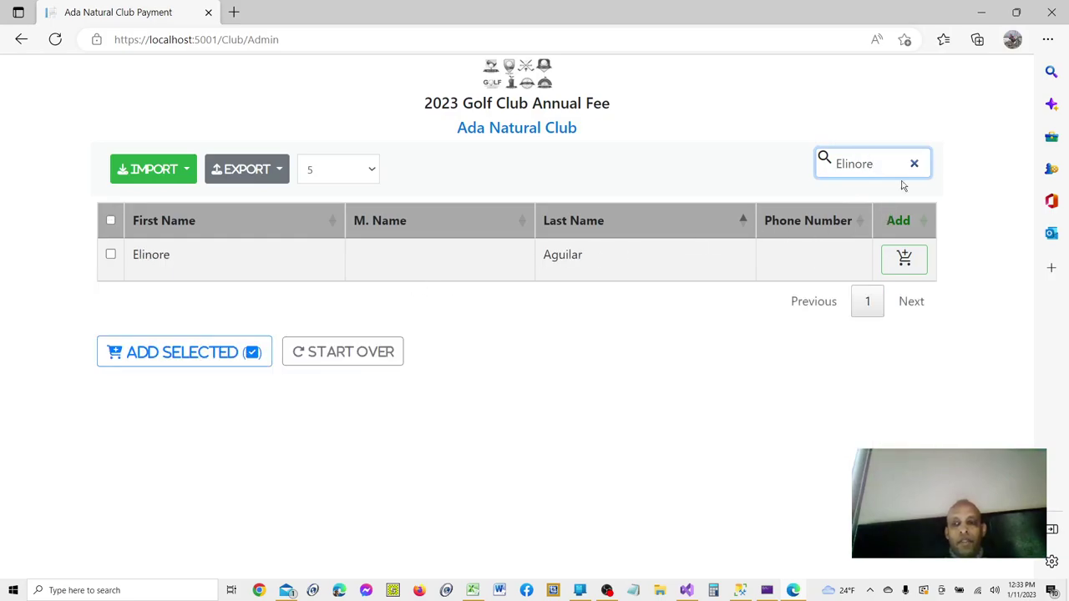
pyautogui.press('BackSpace')
pyautogui.press('BackSpace')
pyautogui.press('BackSpace')
pyautogui.press('BackSpace')
pyautogui.press('BackSpace')
pyautogui.press('BackSpace')
pyautogui.press('BackSpace')
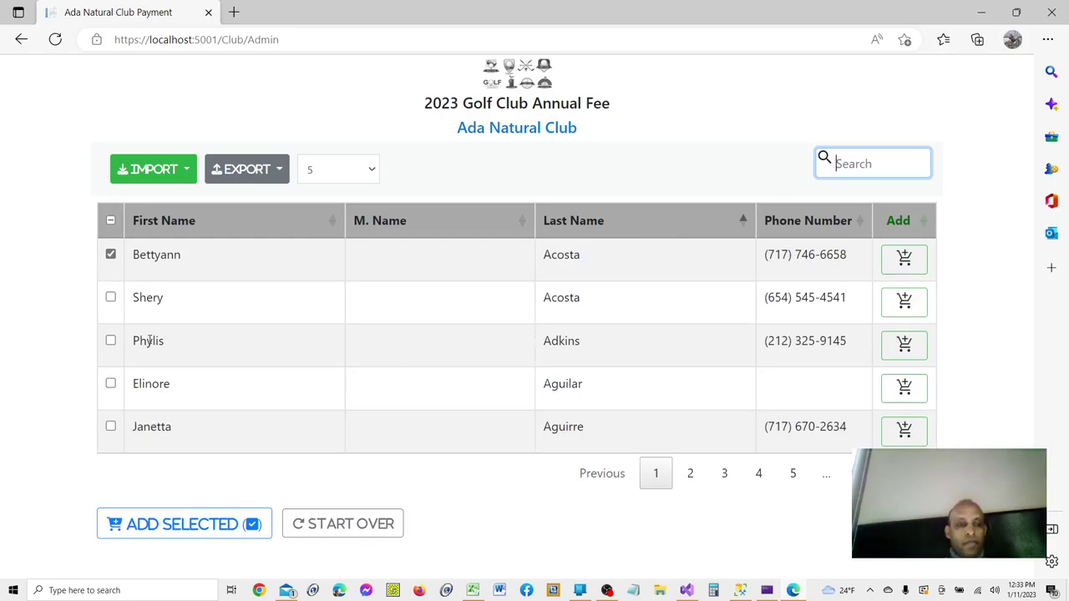
pyautogui.doubleClick(578, 340)
pyautogui.hotkey('ctrl', 'c')
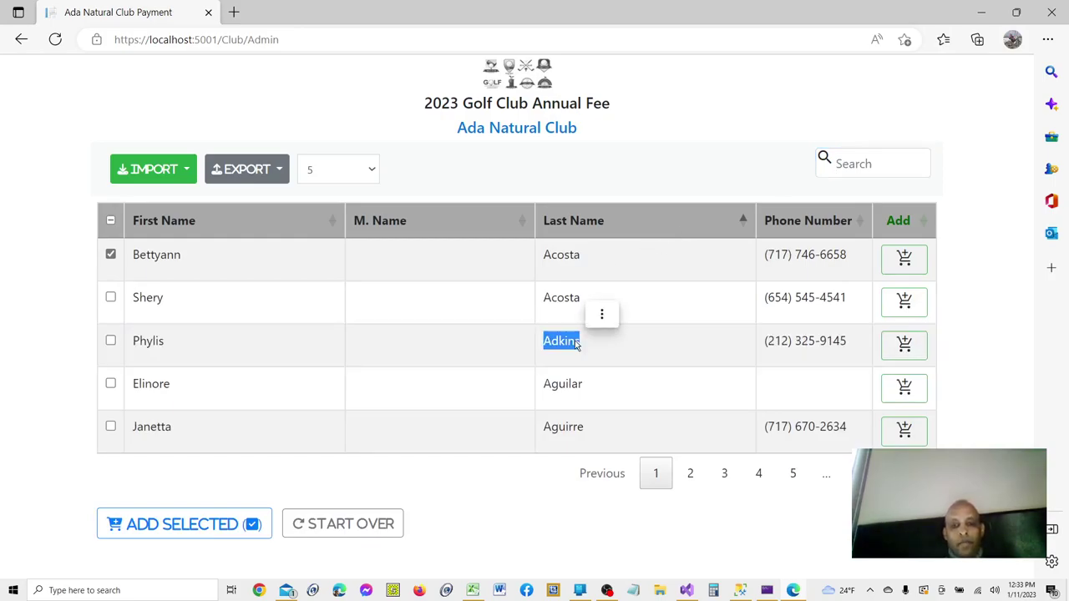
pyautogui.click(898, 160)
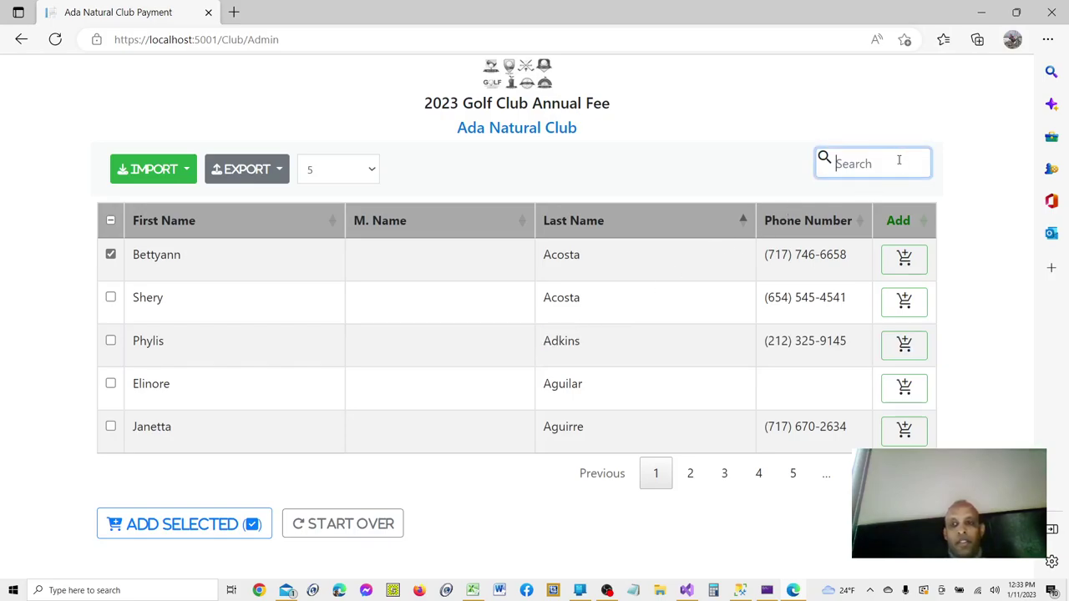
pyautogui.hotkey('ctrl', 'v')
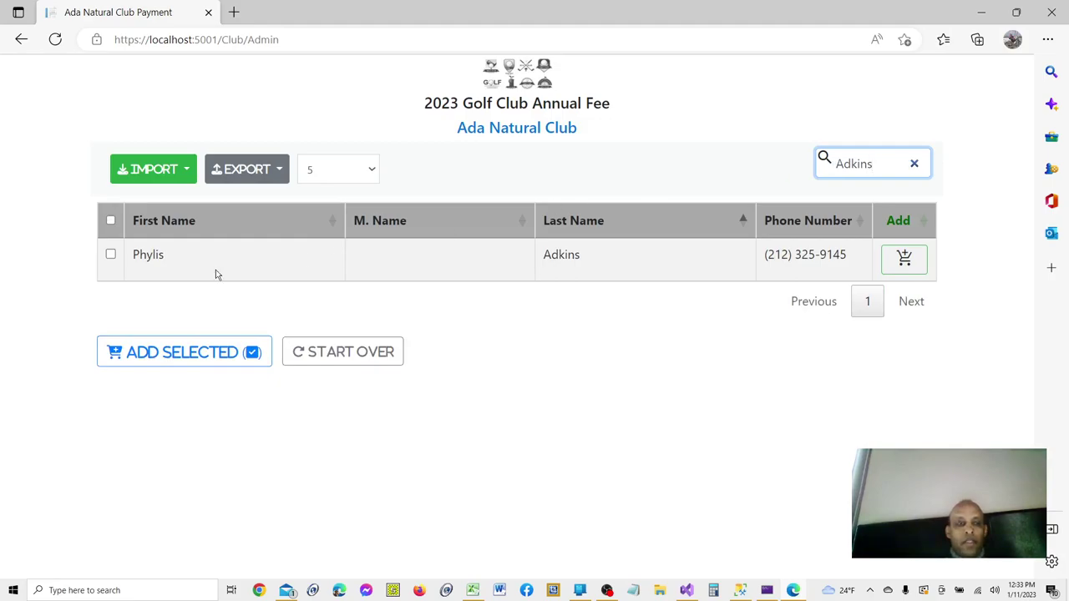
pyautogui.press('BackSpace')
pyautogui.press('BackSpace')
pyautogui.press('BackSpace')
pyautogui.press('BackSpace')
pyautogui.press('BackSpace')
pyautogui.press('BackSpace')
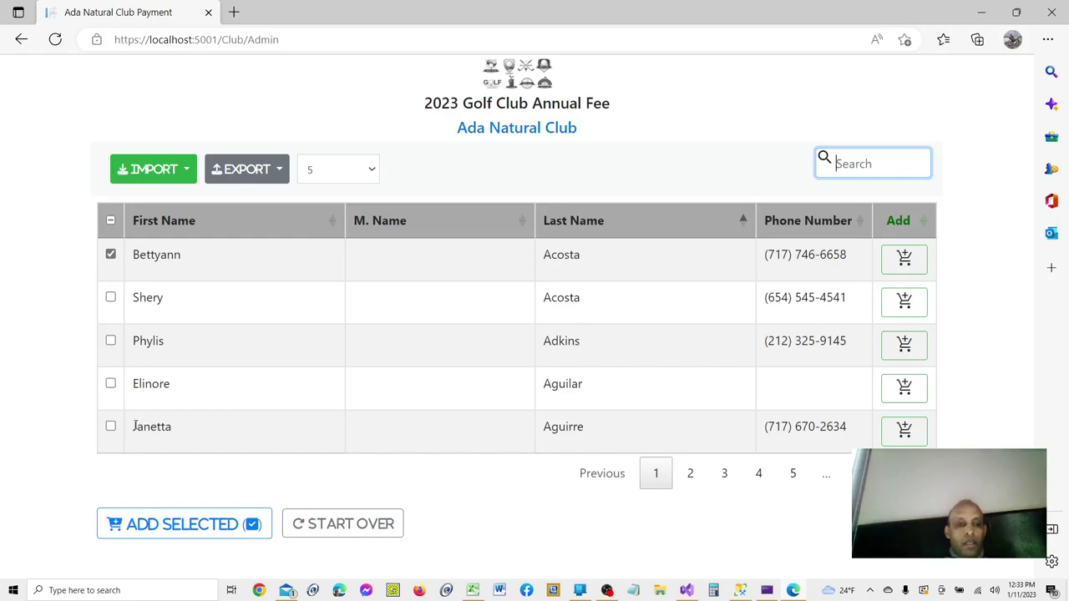
# Tick the fifth member, then search 'jan' and 'du' before clearing the search
pyautogui.moveTo(134, 426); pyautogui.dragTo(152, 430)
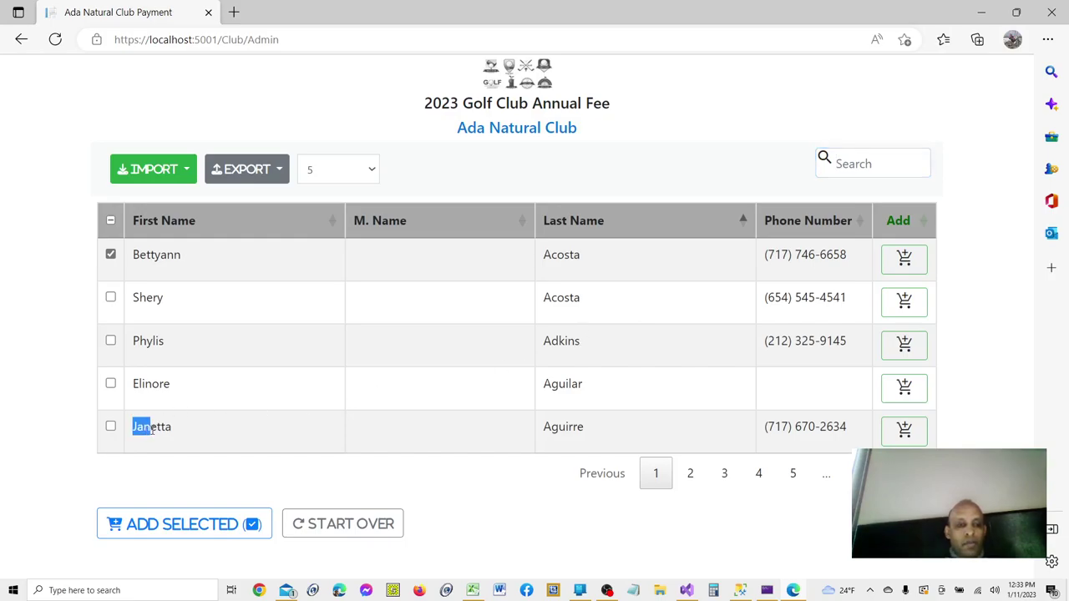
pyautogui.click(152, 430)
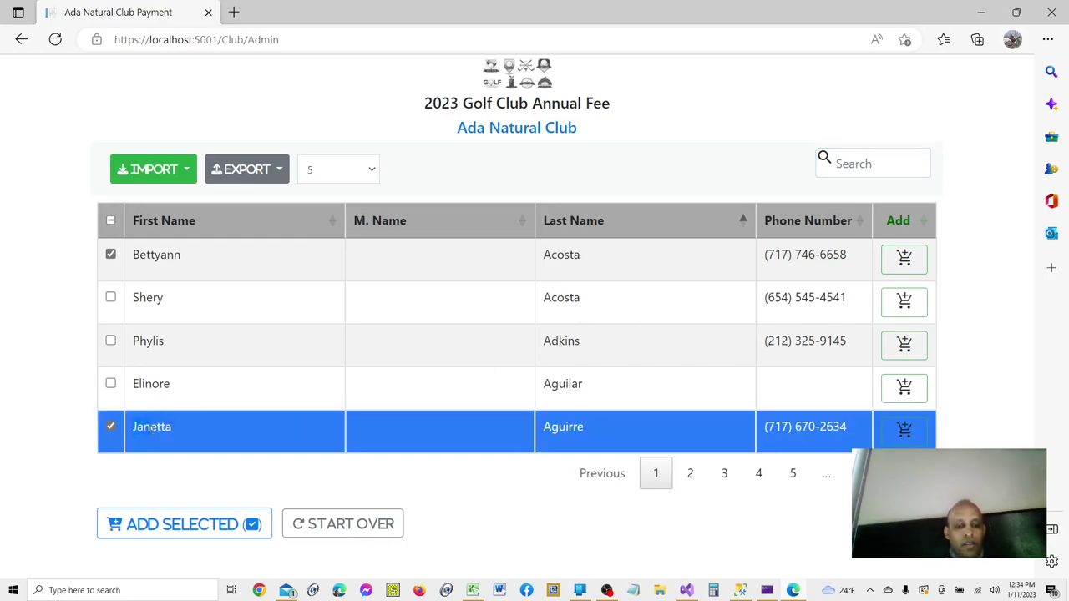
pyautogui.click(856, 171)
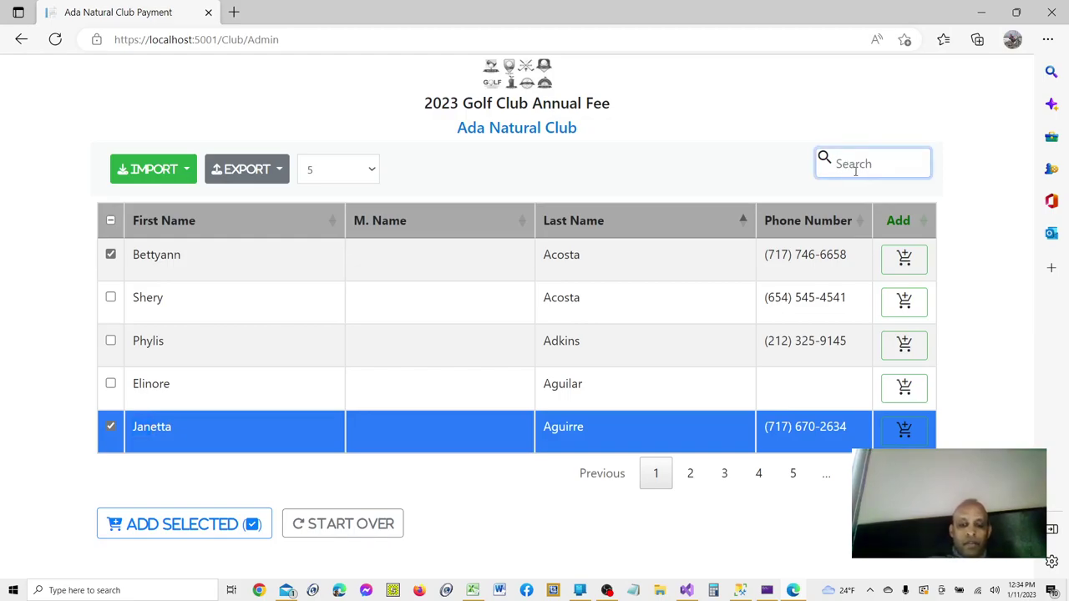
pyautogui.write('jan')
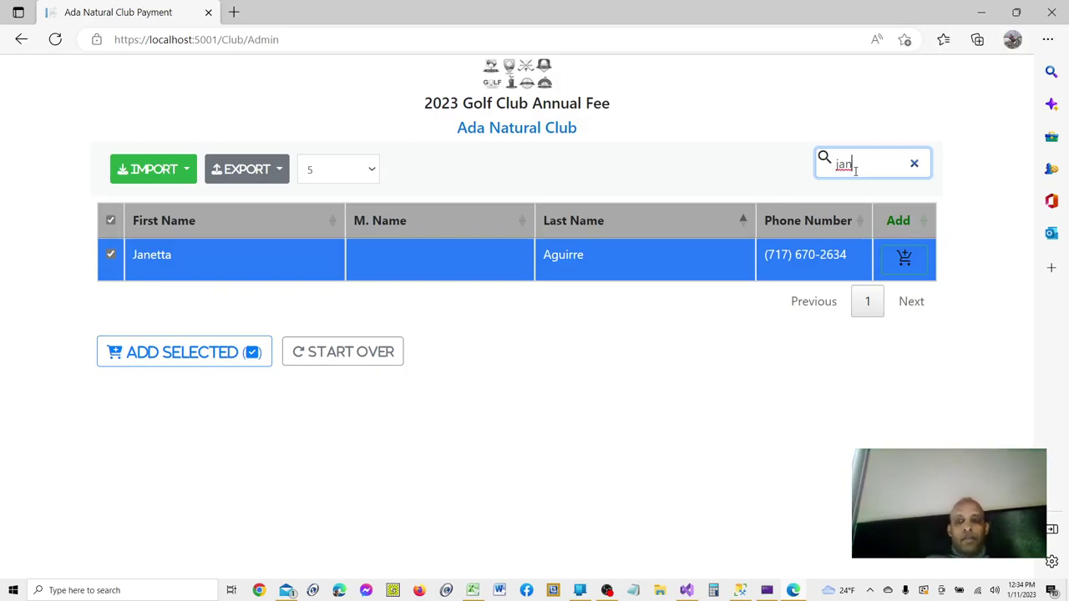
pyautogui.press('BackSpace')
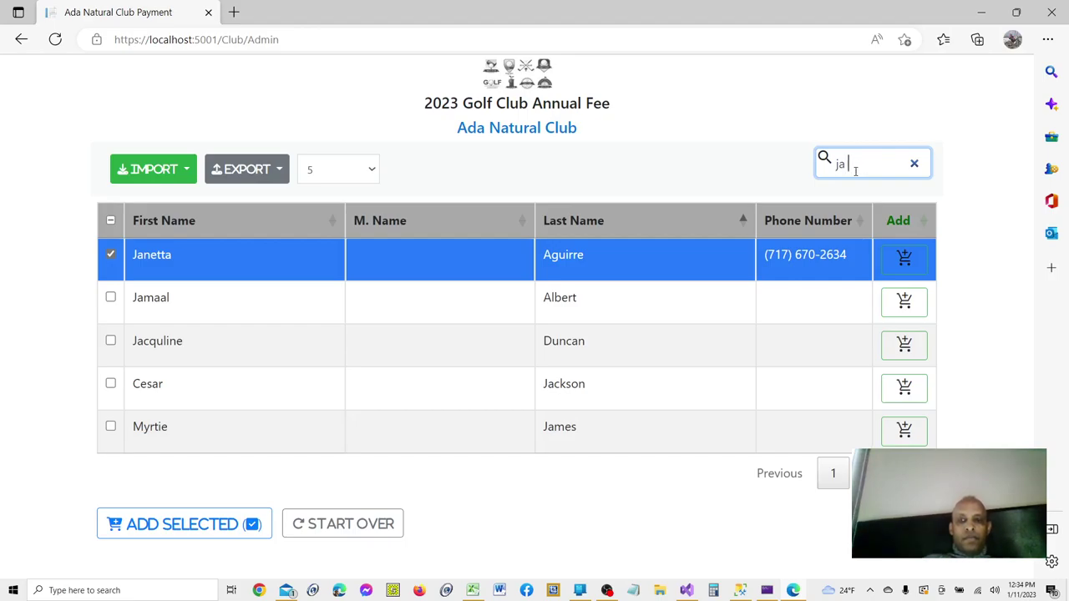
pyautogui.write('du')
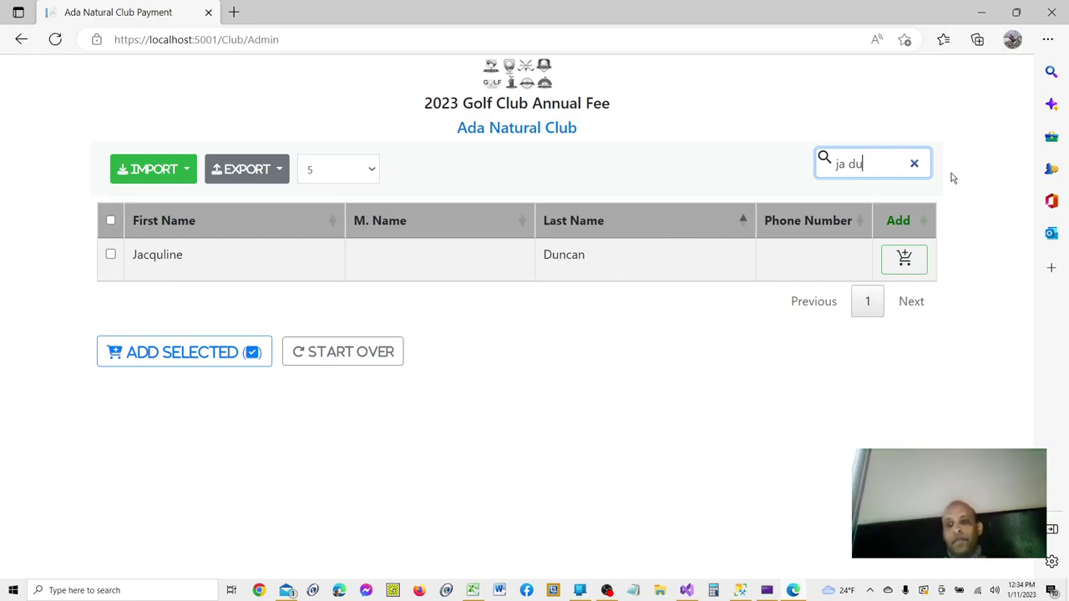
pyautogui.click(920, 160)
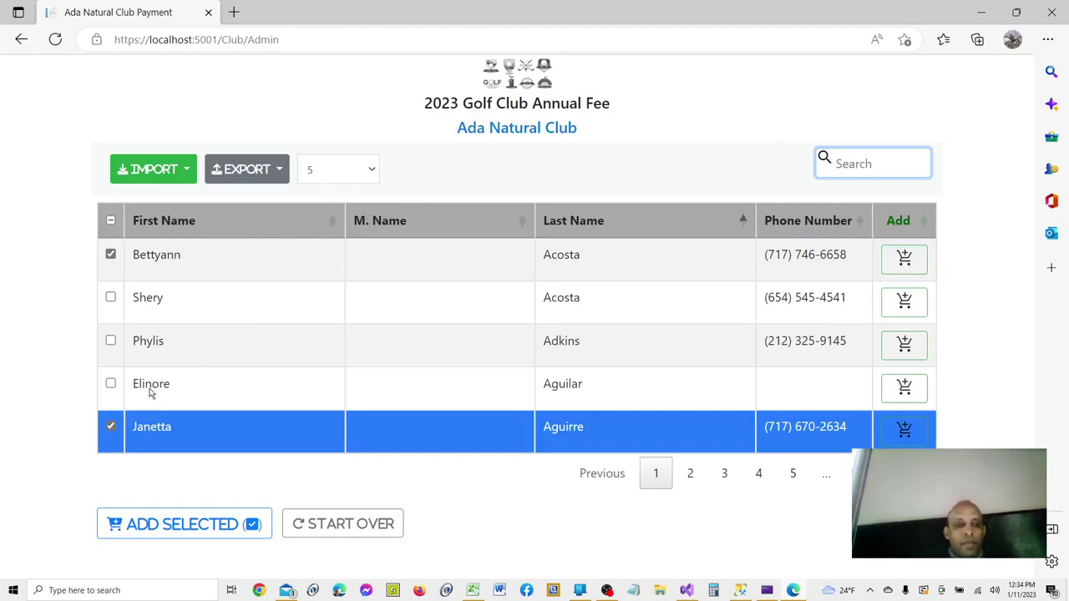
# Show all members on one page and tick the select-all checkbox
pyautogui.click(111, 221)
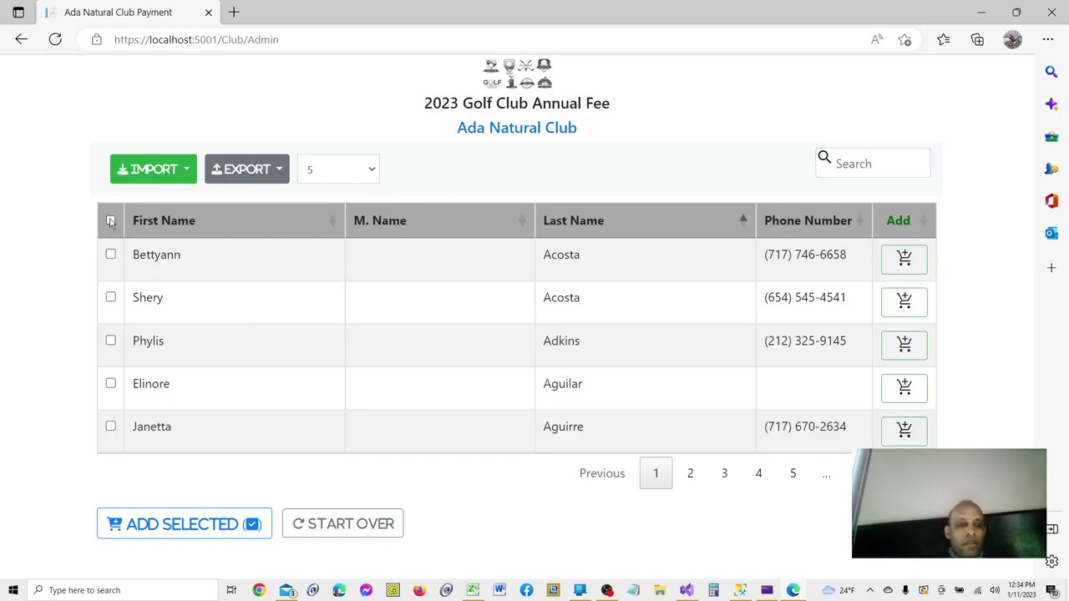
pyautogui.click(111, 222)
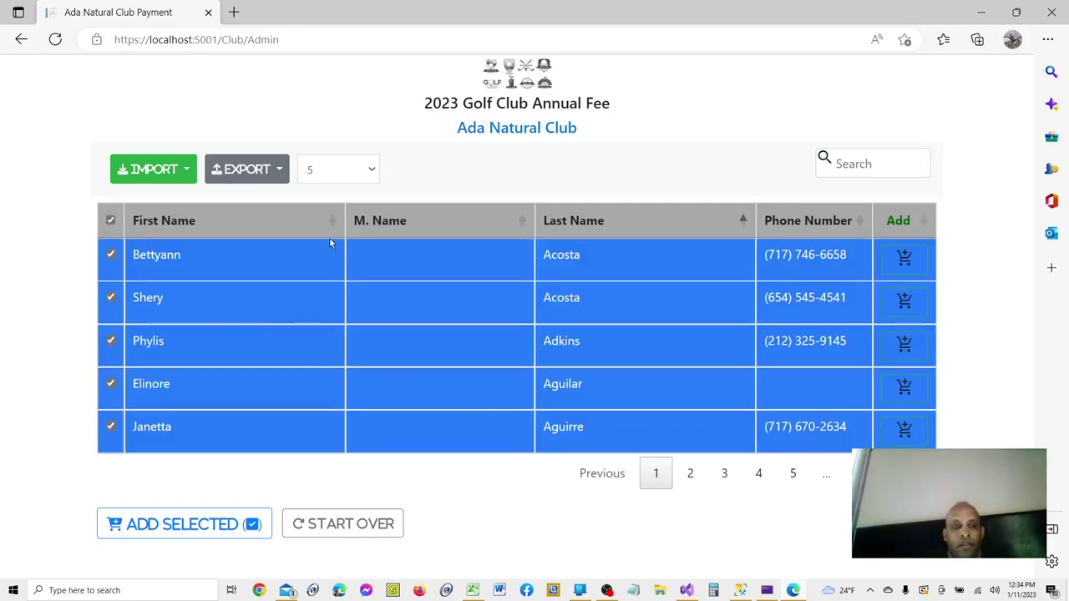
pyautogui.click(366, 170)
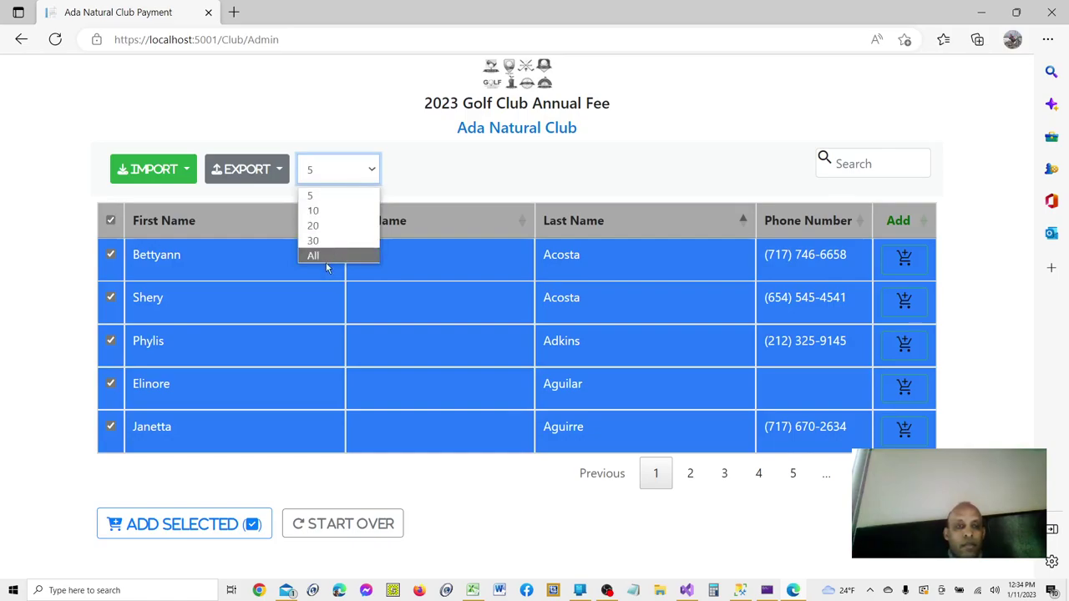
pyautogui.click(322, 258)
pyautogui.scroll(-4, 424, 318)
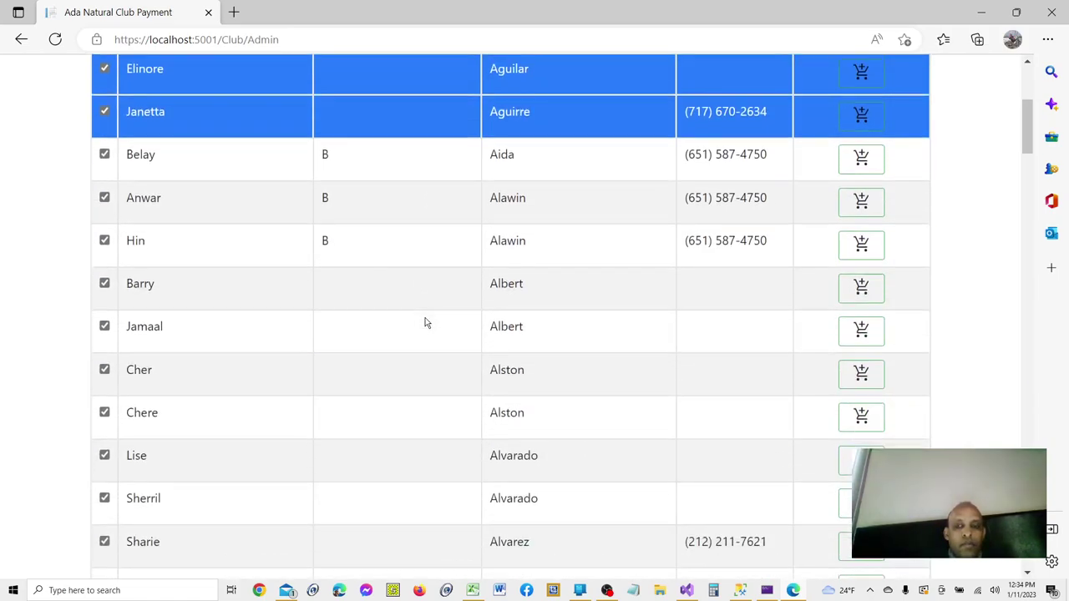
pyautogui.scroll(4, 426, 321)
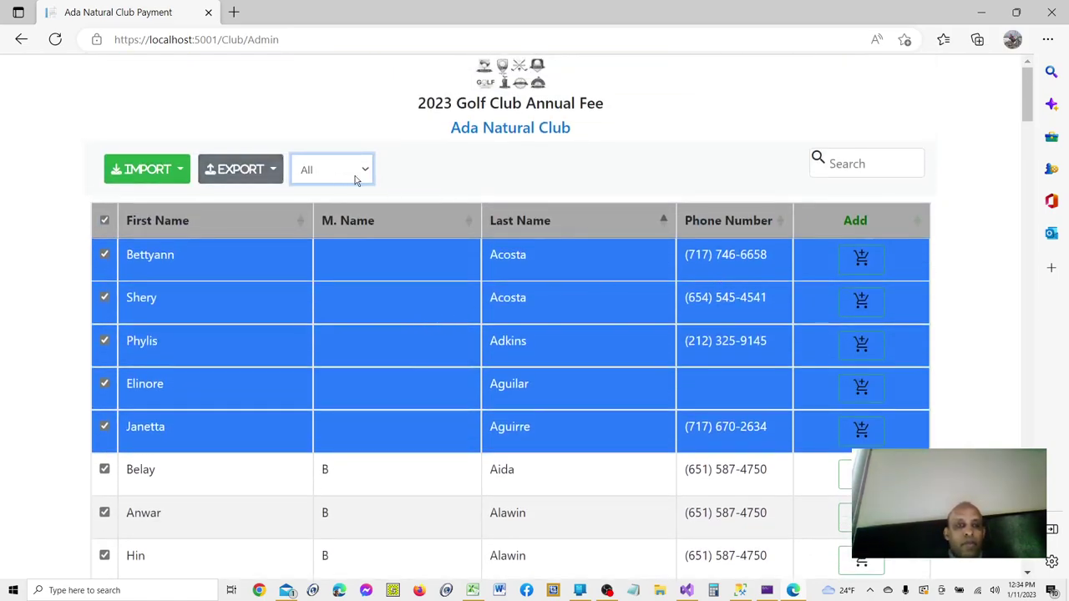
pyautogui.click(105, 222)
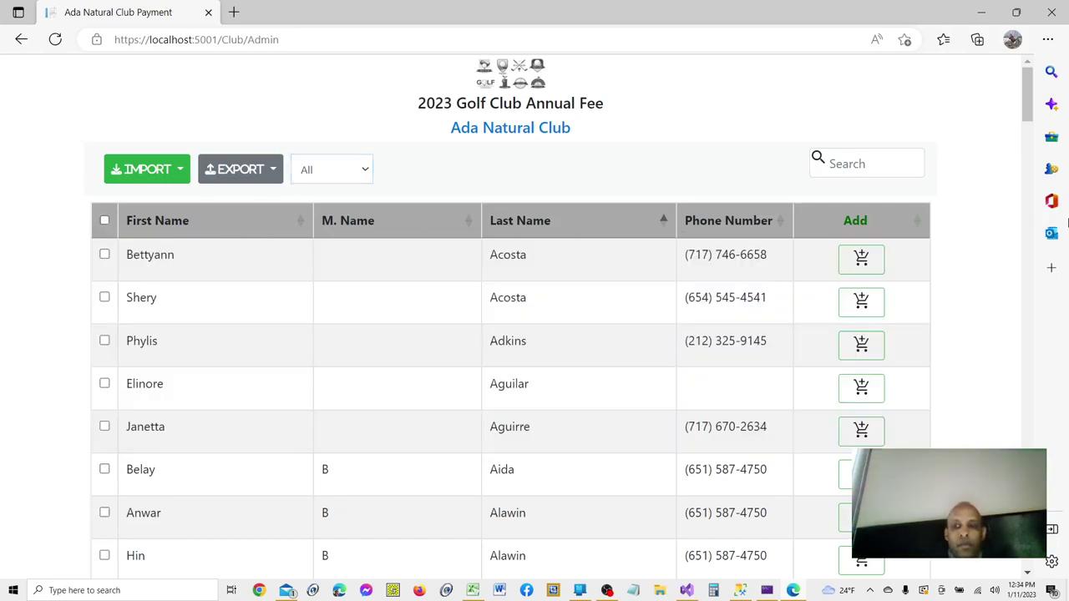
pyautogui.click(106, 220)
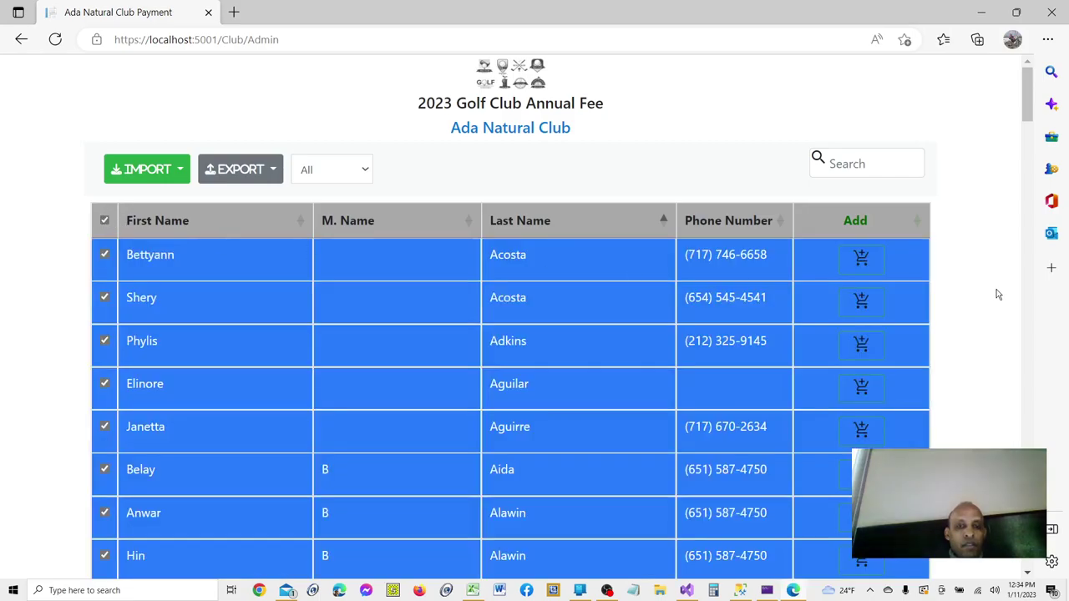
# Add all selected members to the cart: 104 members totaling $10,350.00
pyautogui.scroll(-3, 985, 292)
pyautogui.moveTo(1035, 111); pyautogui.dragTo(1015, 432)
pyautogui.scroll(-2, 1015, 432)
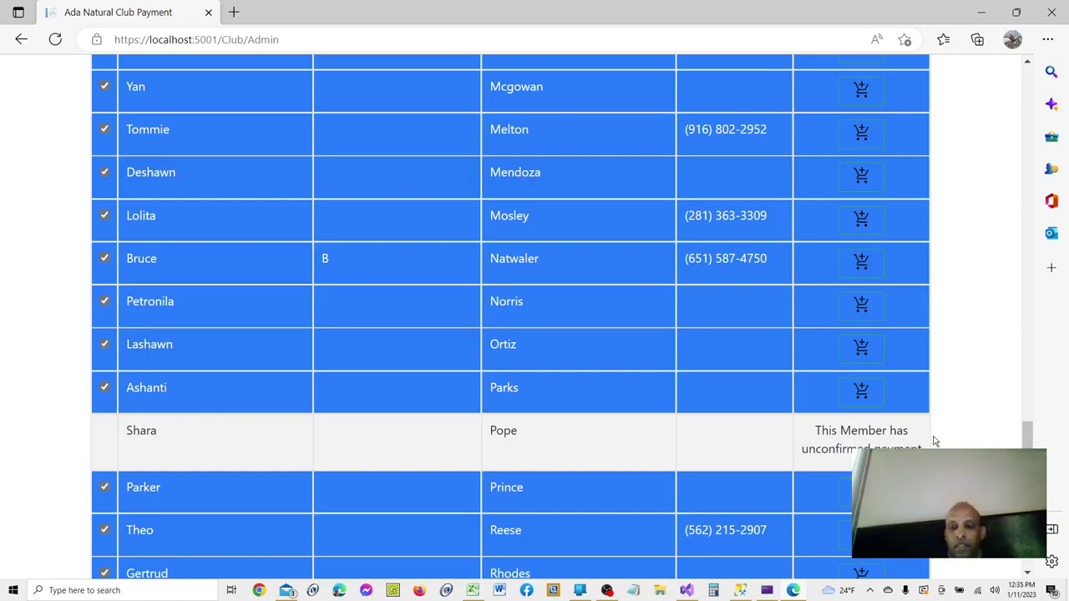
pyautogui.moveTo(1028, 436); pyautogui.dragTo(1006, 63)
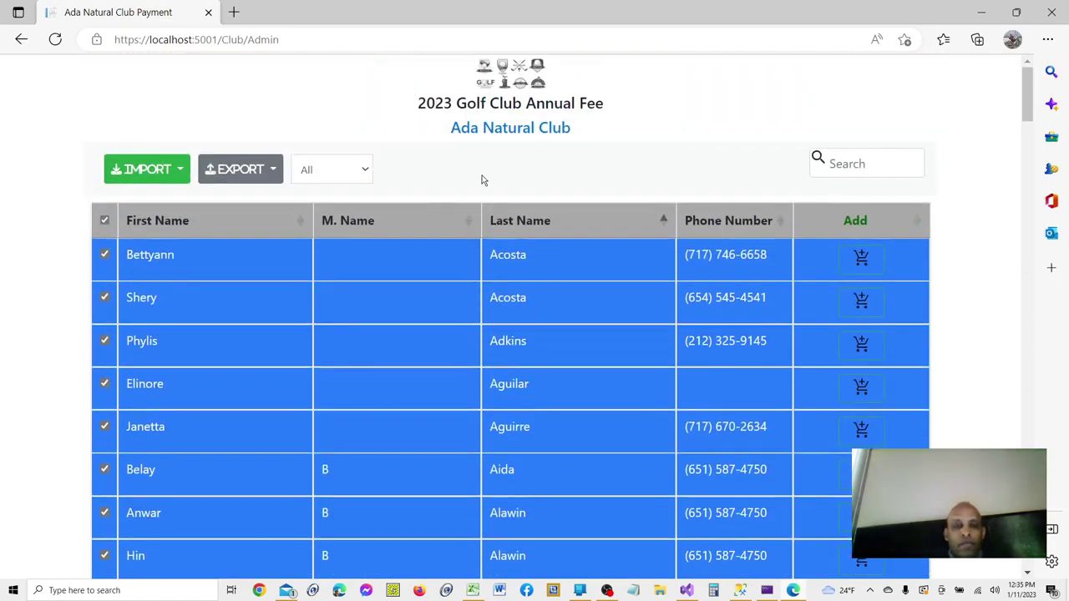
pyautogui.scroll(-4, 481, 180)
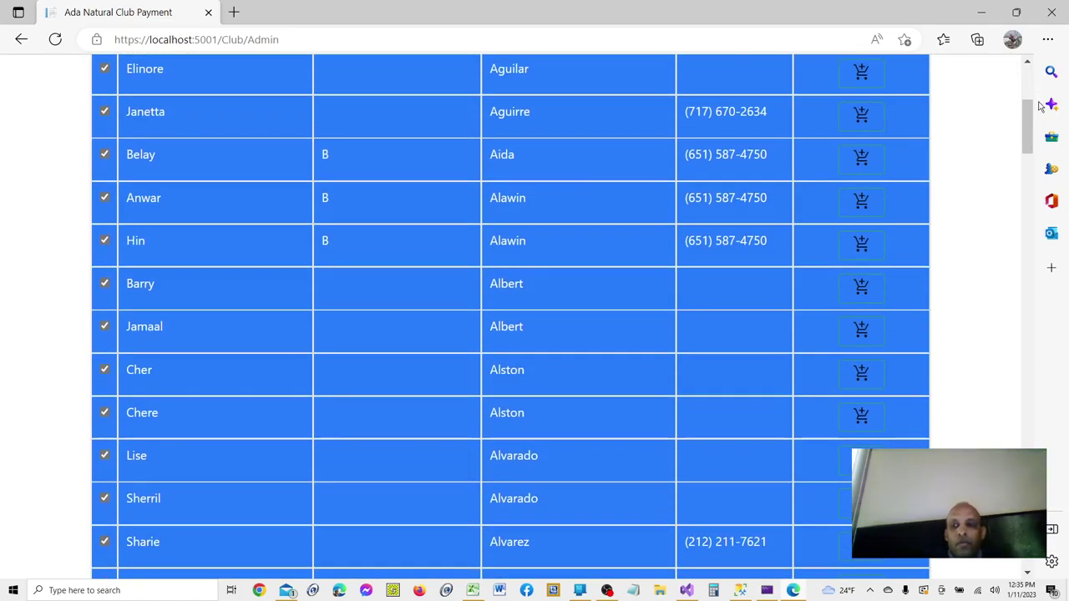
pyautogui.moveTo(1035, 108); pyautogui.dragTo(1030, 574)
pyautogui.click(146, 560)
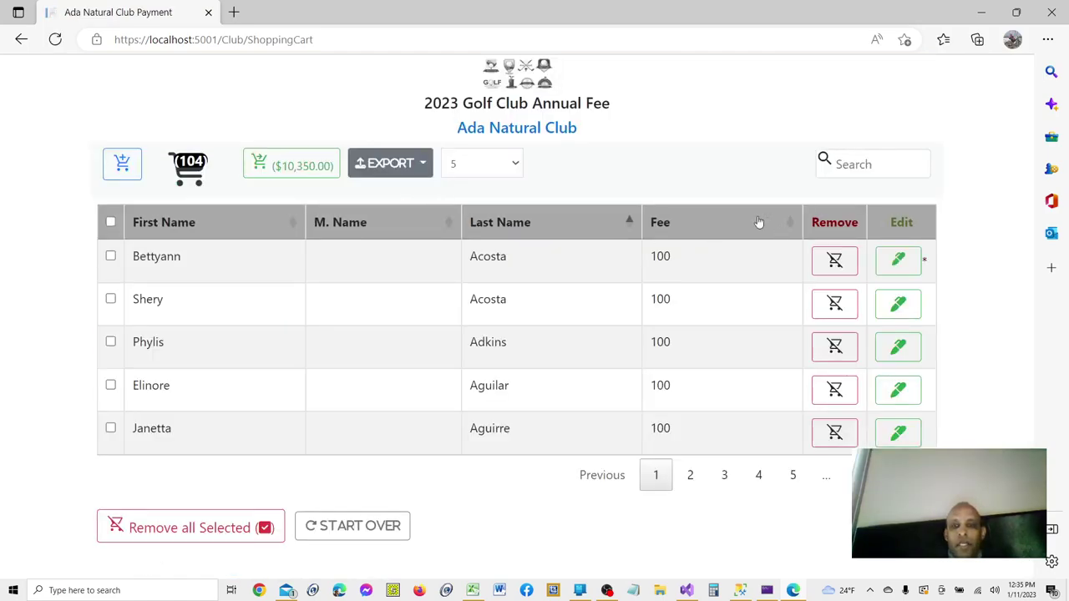
# Refresh the cart, list all members on one page, and remove the first and fifth members
pyautogui.click(192, 167)
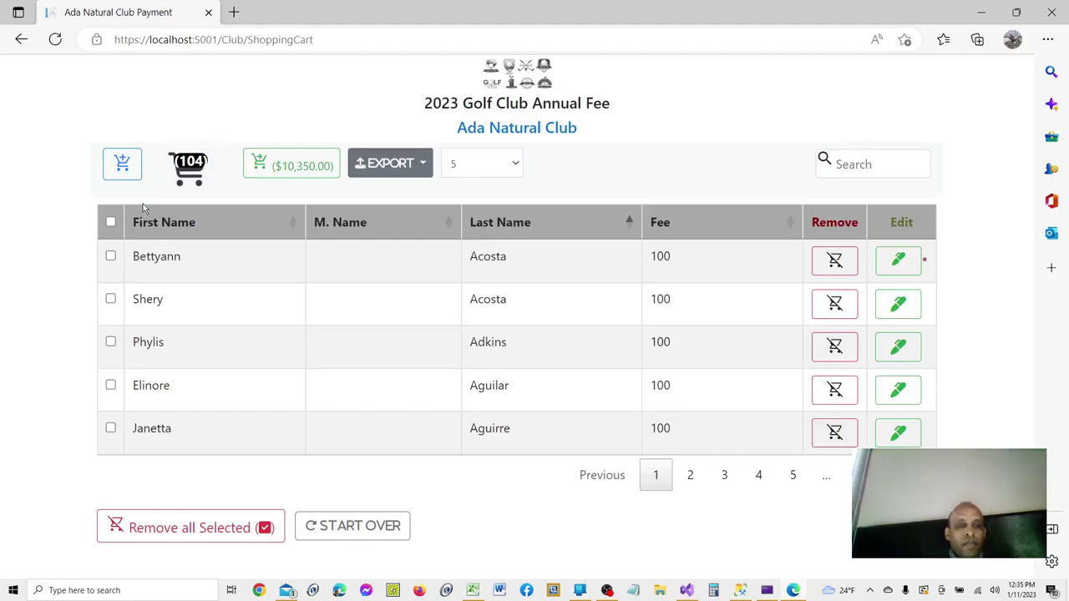
pyautogui.click(496, 167)
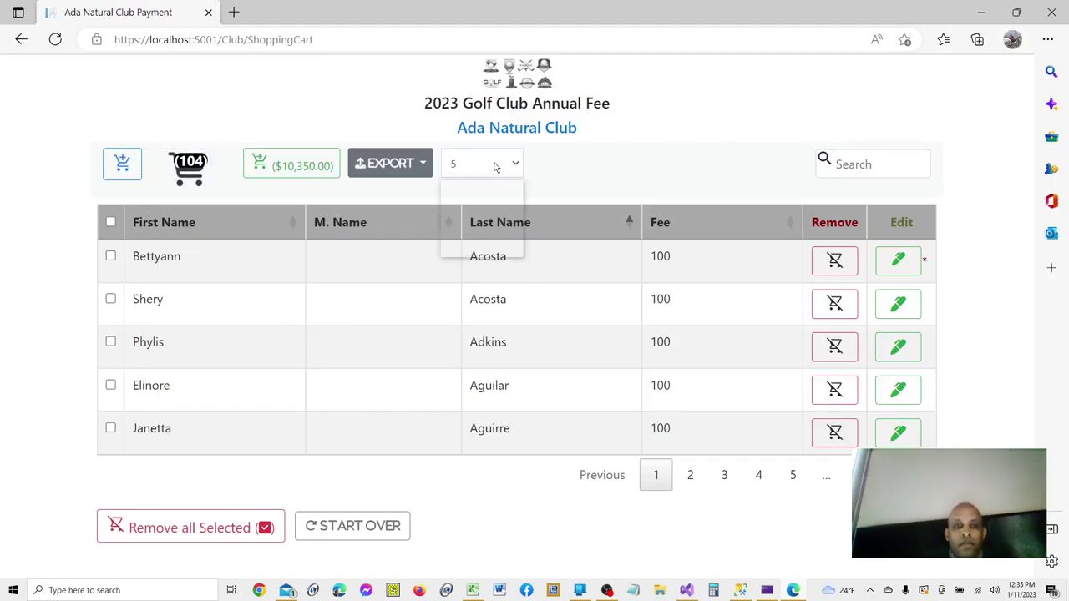
pyautogui.click(461, 249)
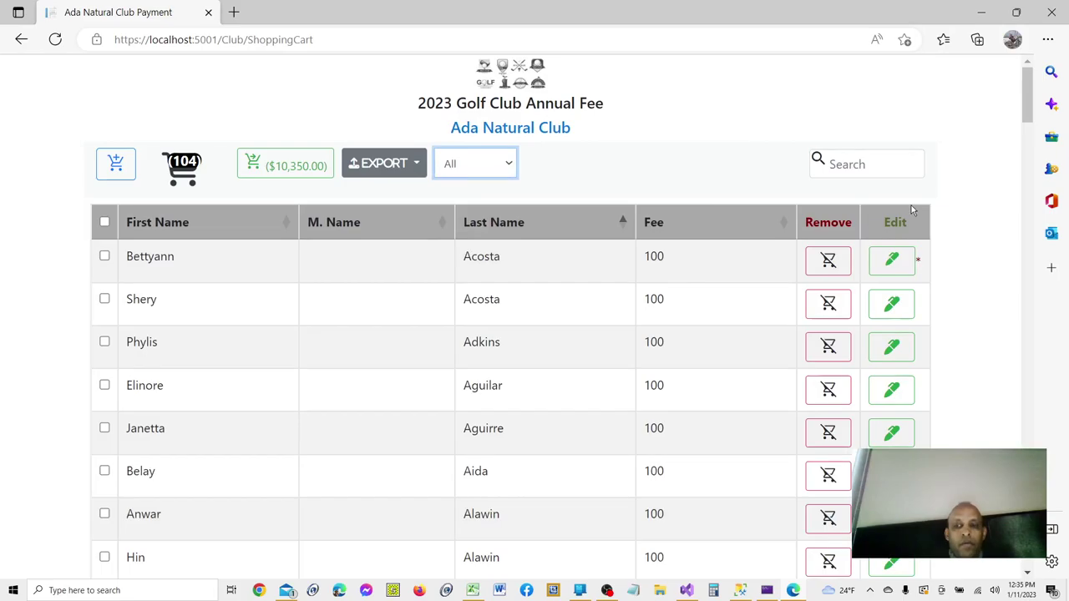
pyautogui.scroll(-2, 960, 167)
pyautogui.moveTo(1027, 108); pyautogui.dragTo(973, 558)
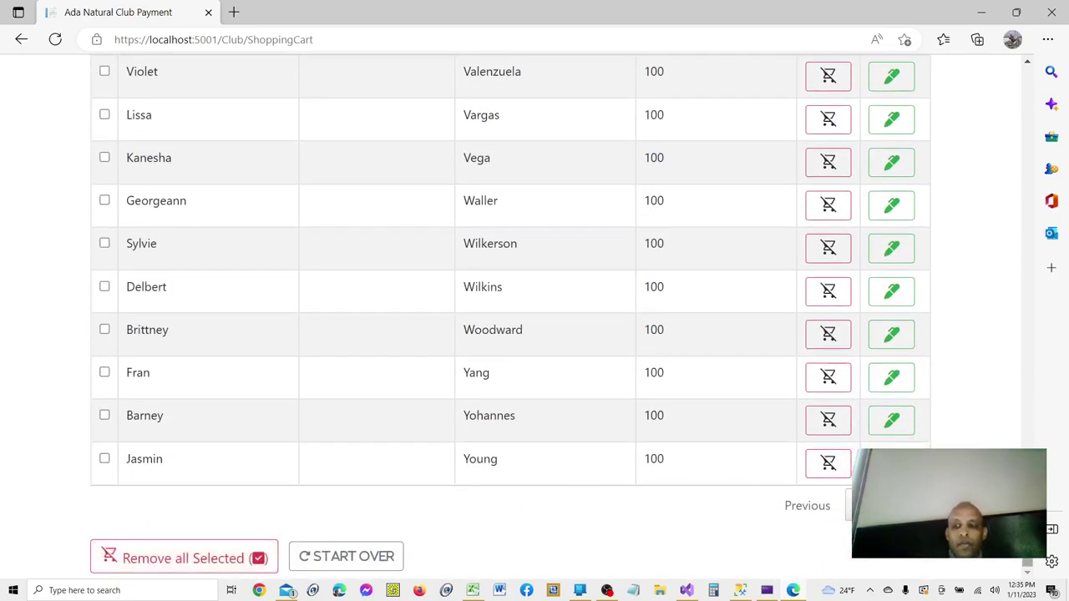
pyautogui.press('Home')
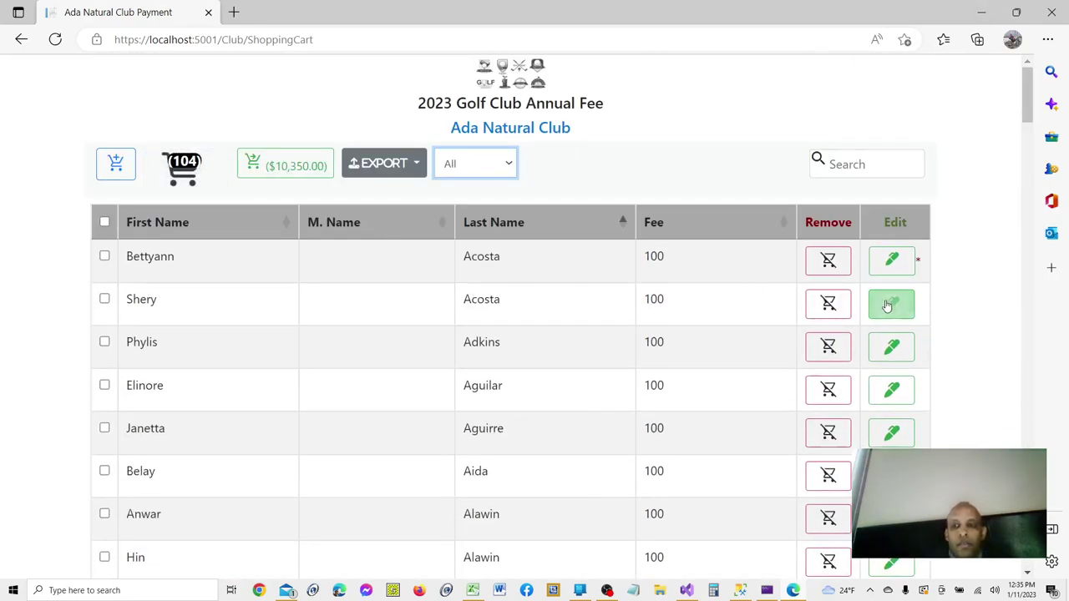
pyautogui.click(828, 262)
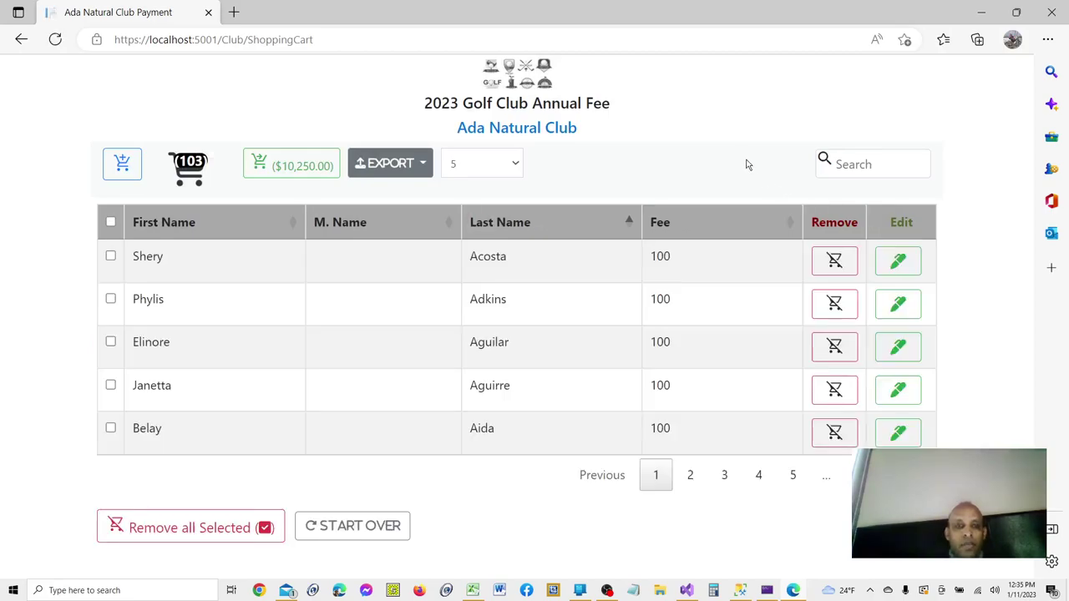
pyautogui.click(839, 431)
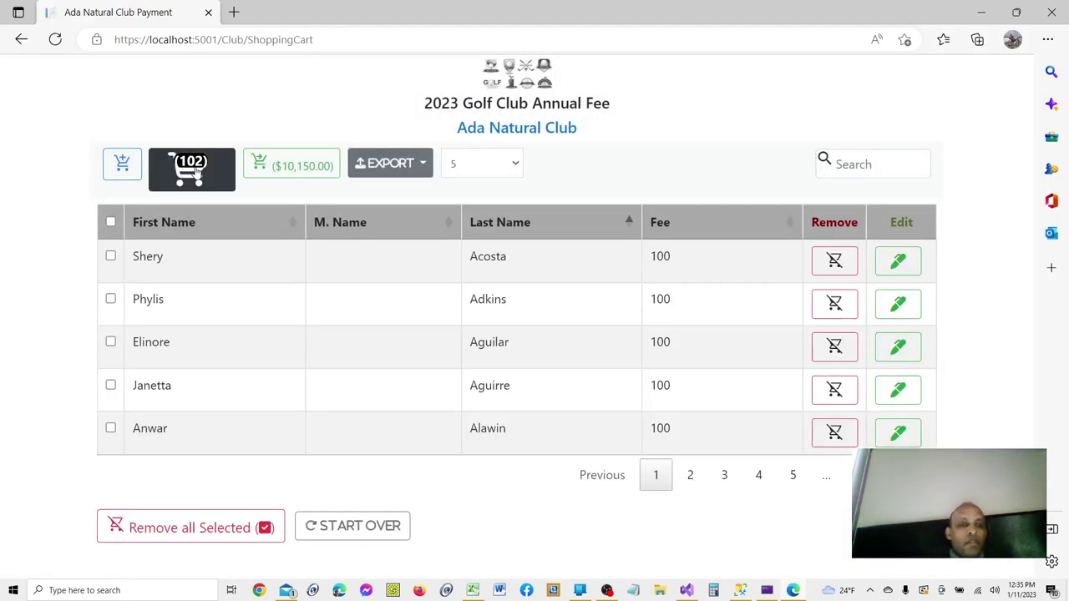
# Remove two, then three, selected members from the cart, leaving 97 at $9,650.00
pyautogui.click(110, 257)
pyautogui.click(110, 300)
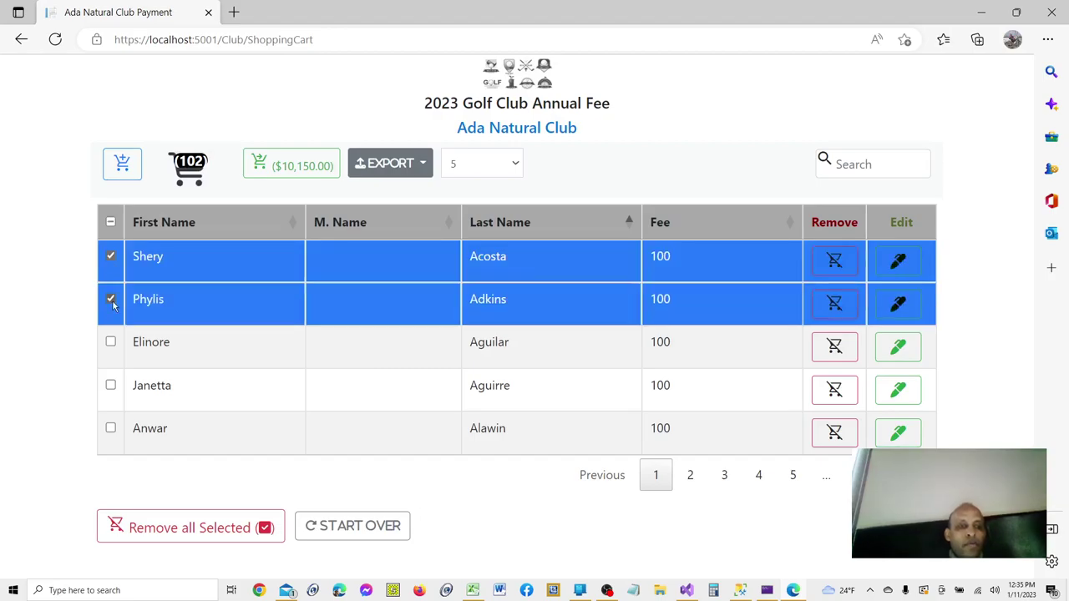
pyautogui.click(217, 529)
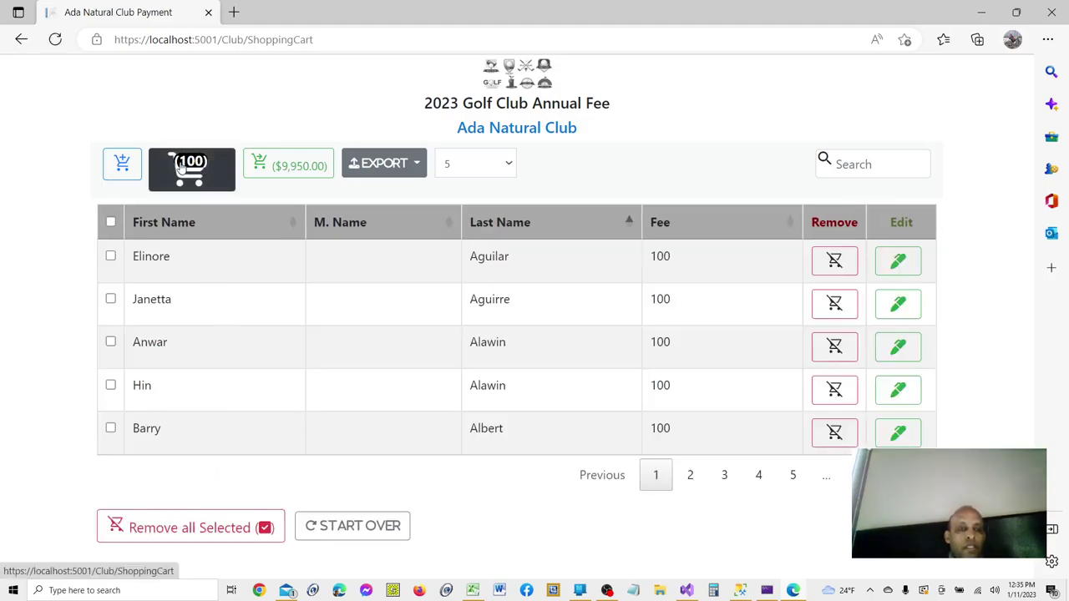
pyautogui.click(111, 257)
pyautogui.click(110, 299)
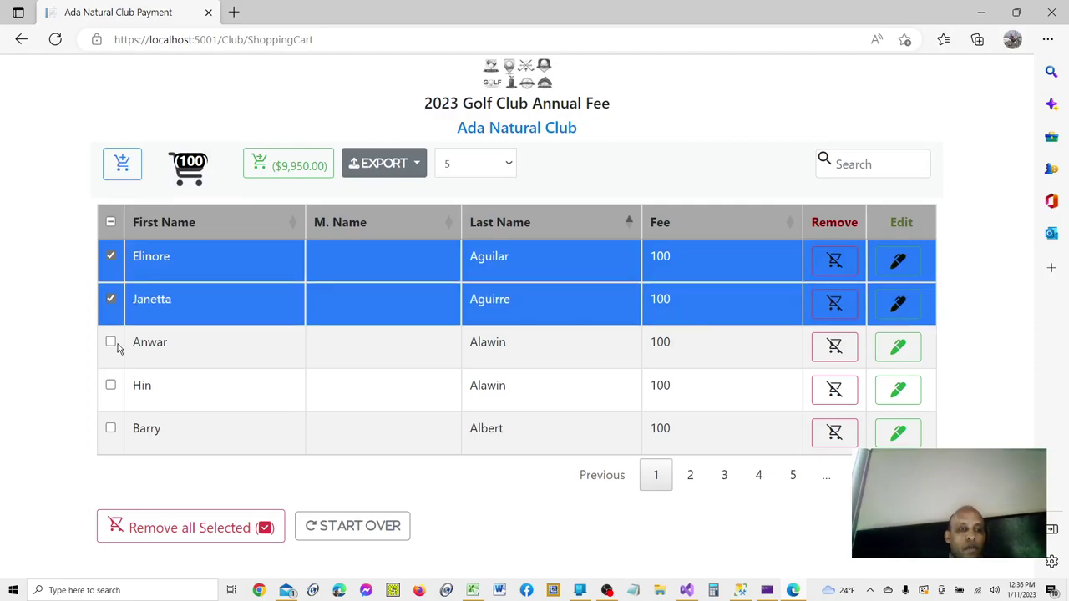
pyautogui.click(111, 342)
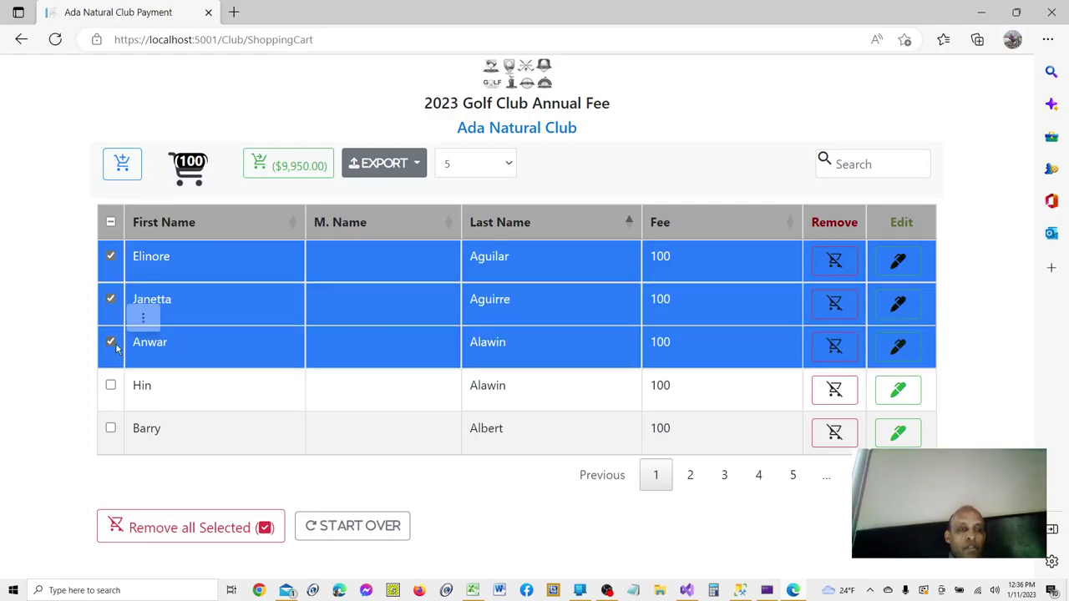
pyautogui.click(223, 534)
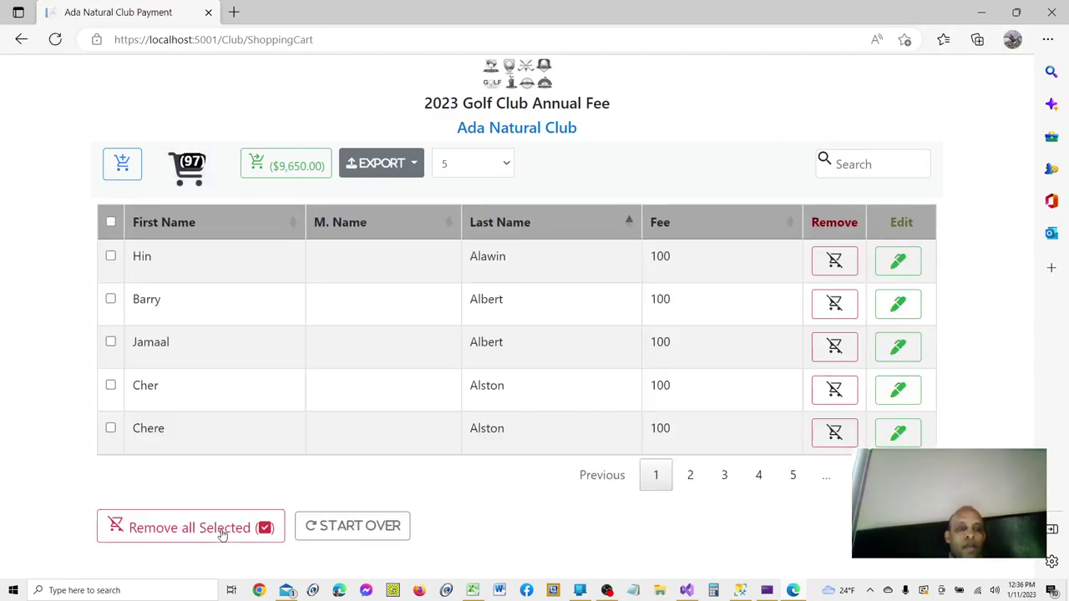
# List all remaining cart members on one page and select them all
pyautogui.click(499, 163)
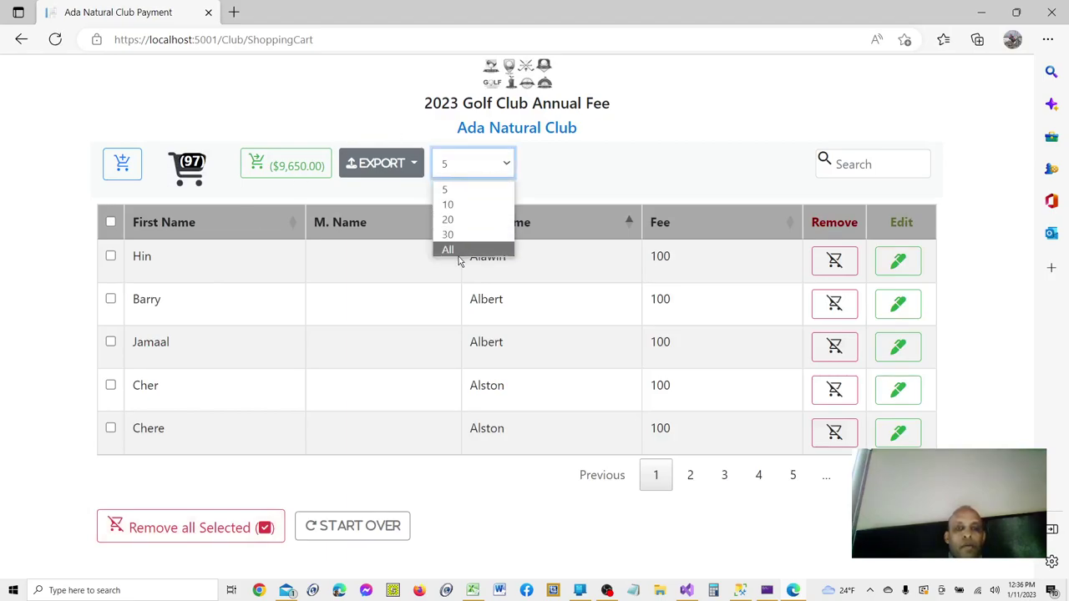
pyautogui.click(451, 246)
pyautogui.click(101, 222)
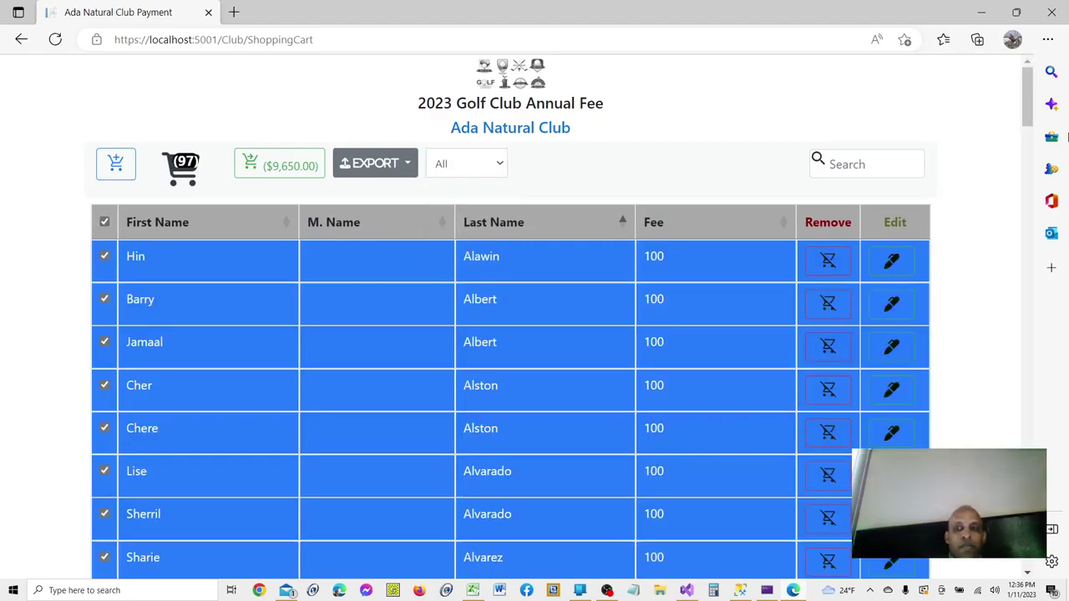
pyautogui.scroll(-1, 1031, 129)
pyautogui.moveTo(1031, 129); pyautogui.dragTo(1030, 566)
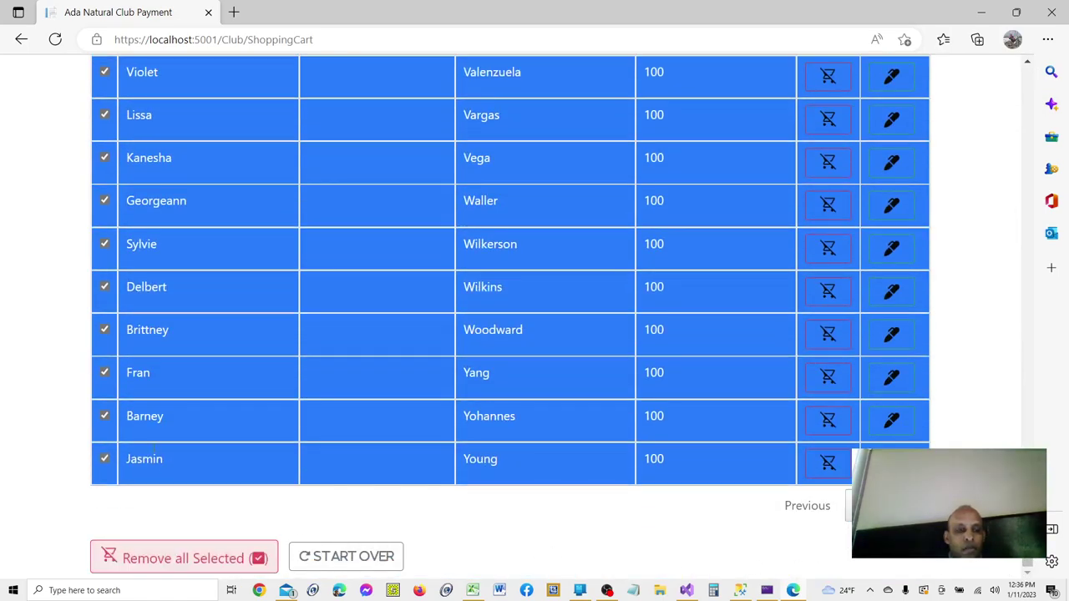
# Empty the cart, then add the first and third admin-list members back, totaling $200.00
pyautogui.click(179, 554)
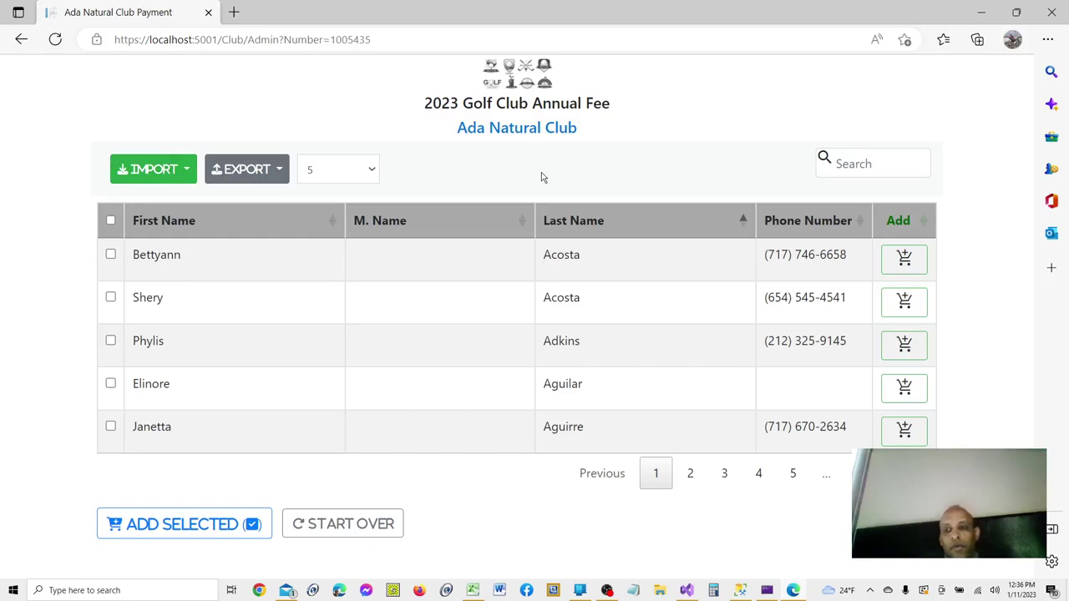
pyautogui.click(905, 258)
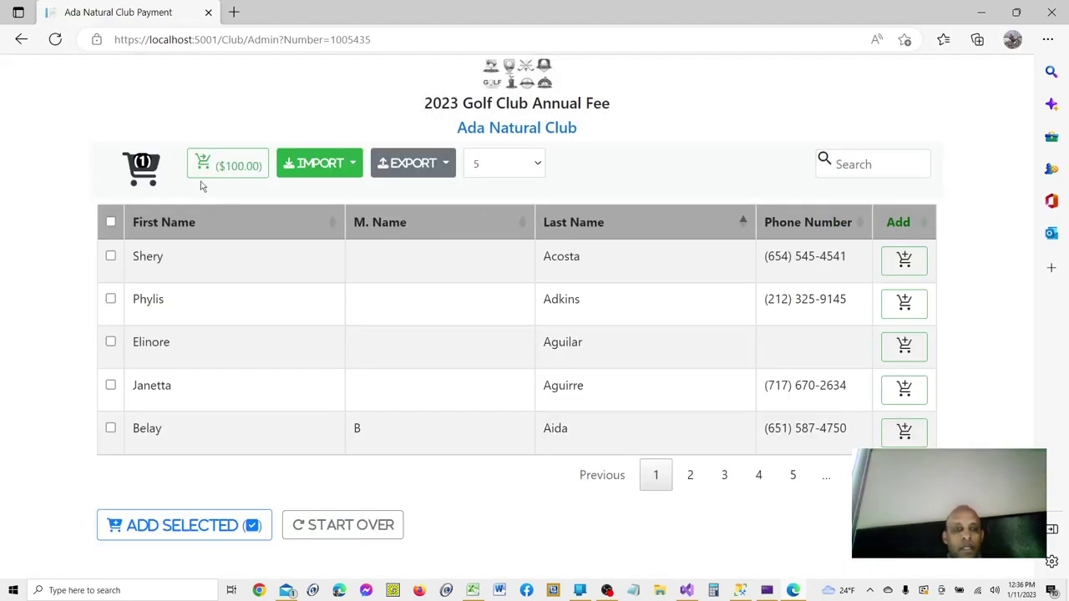
pyautogui.click(145, 164)
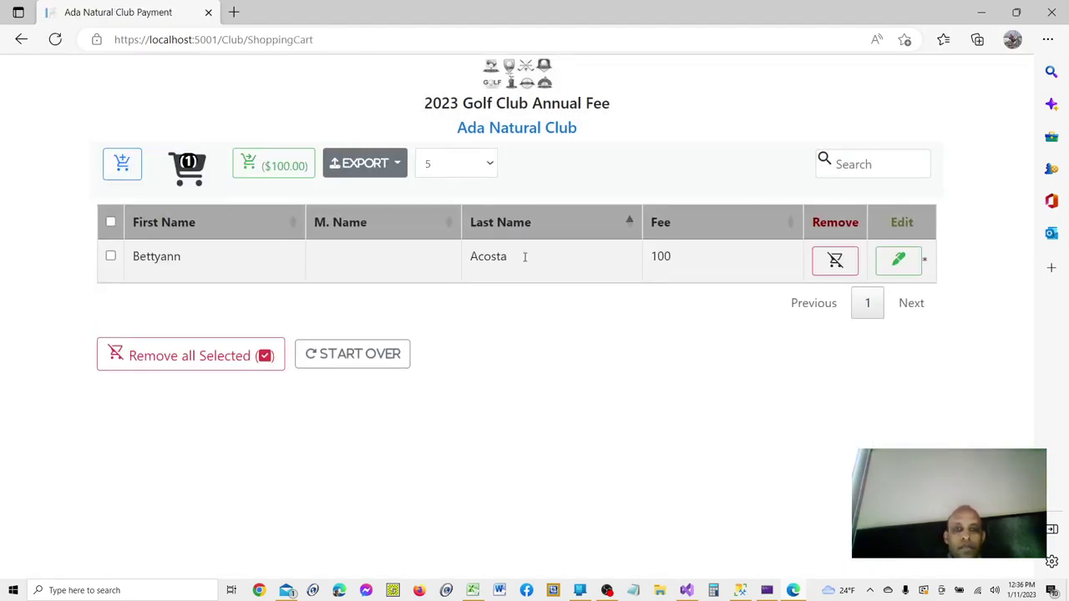
pyautogui.click(127, 165)
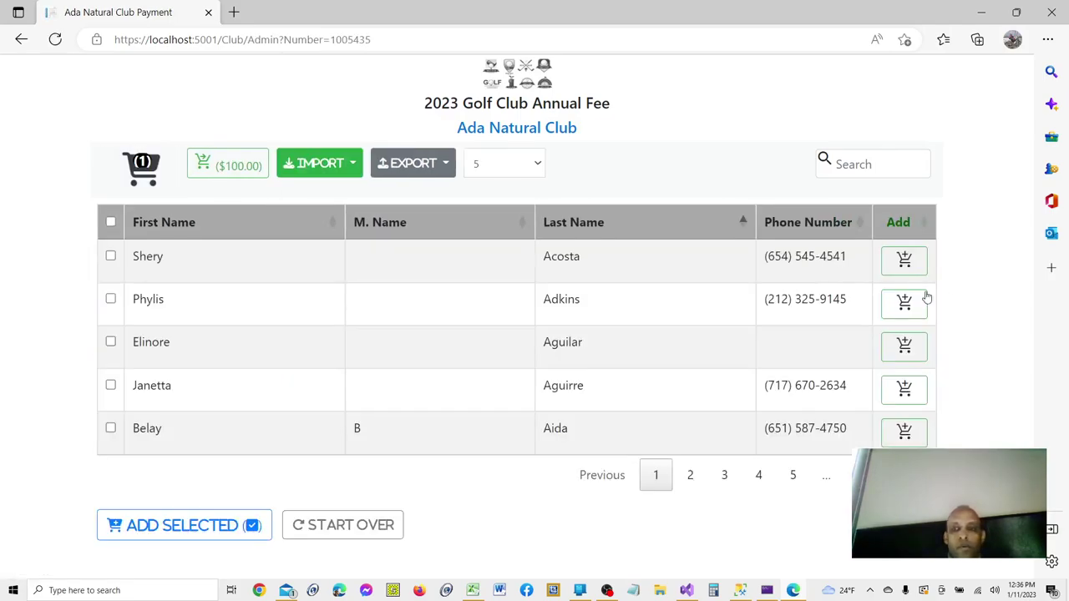
pyautogui.click(916, 349)
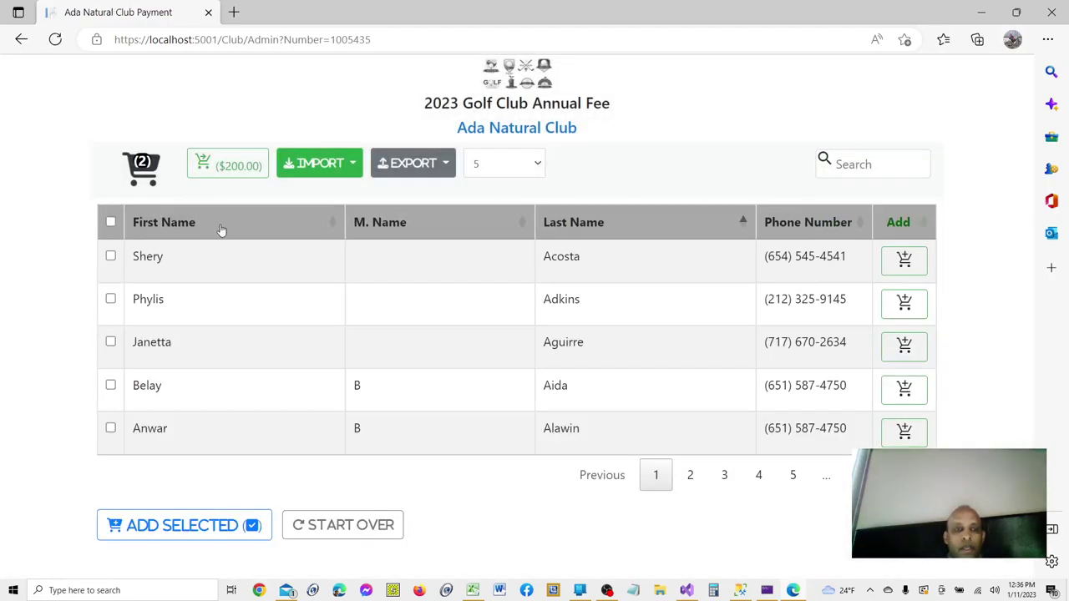
pyautogui.click(141, 167)
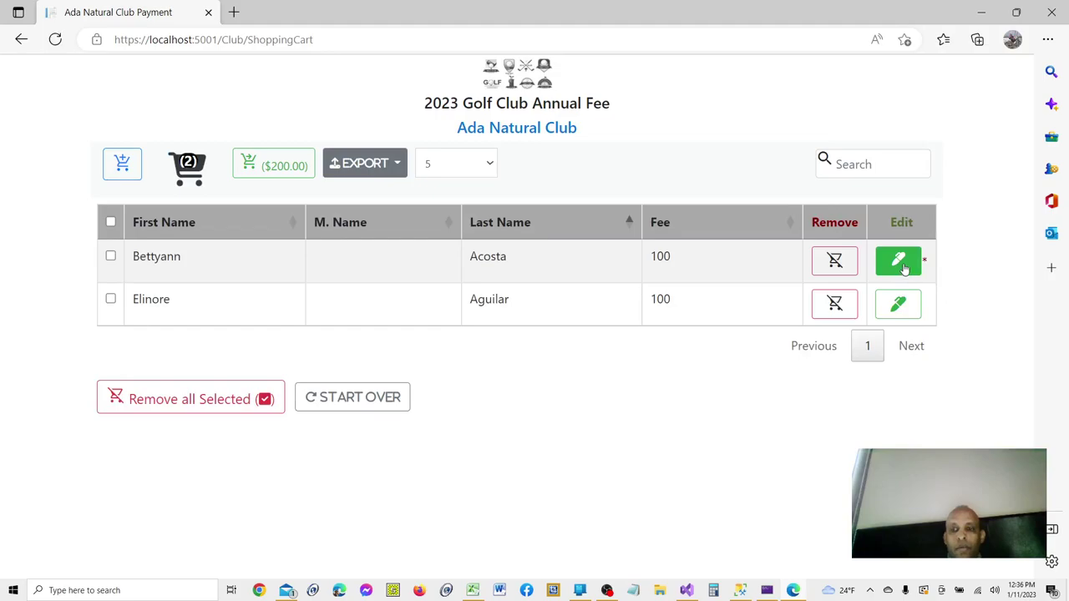
pyautogui.click(899, 305)
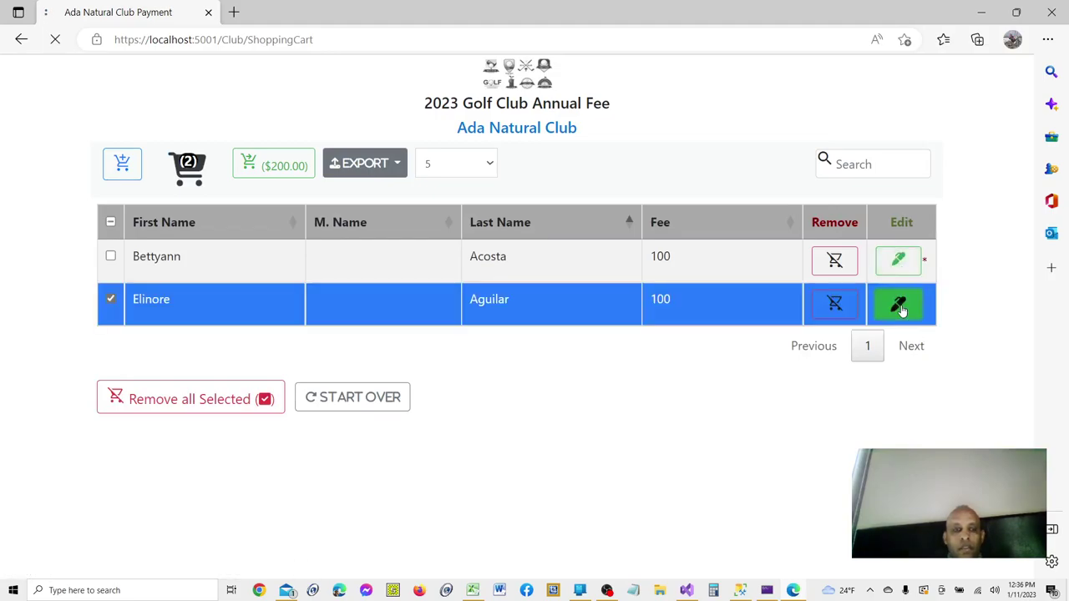
# Edit the second cart member, overwrite the contact number with a new number, and save the record
pyautogui.scroll(-1, 897, 307)
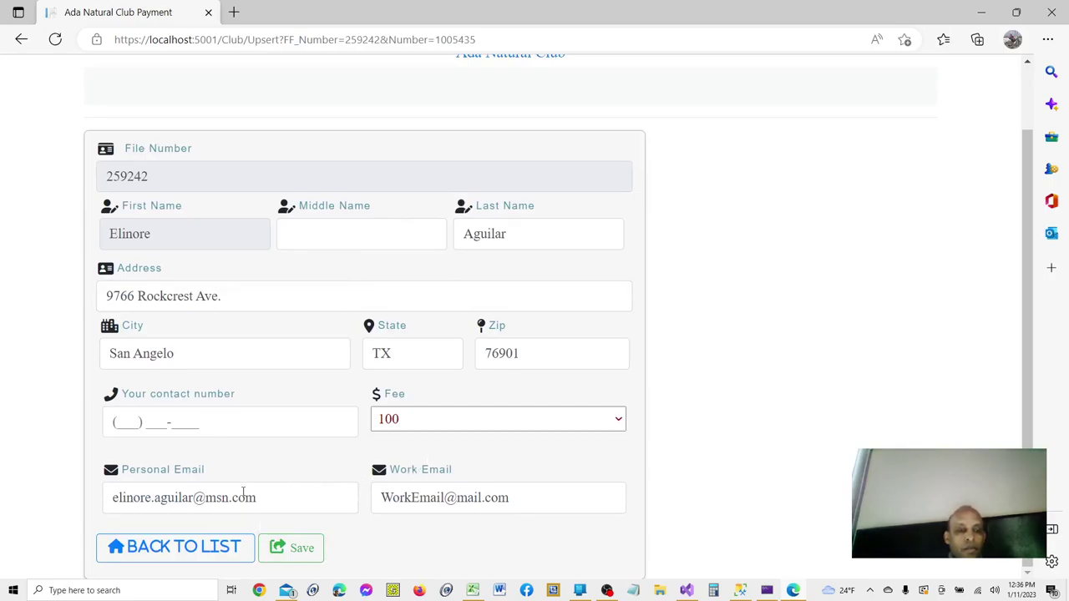
pyautogui.click(117, 424)
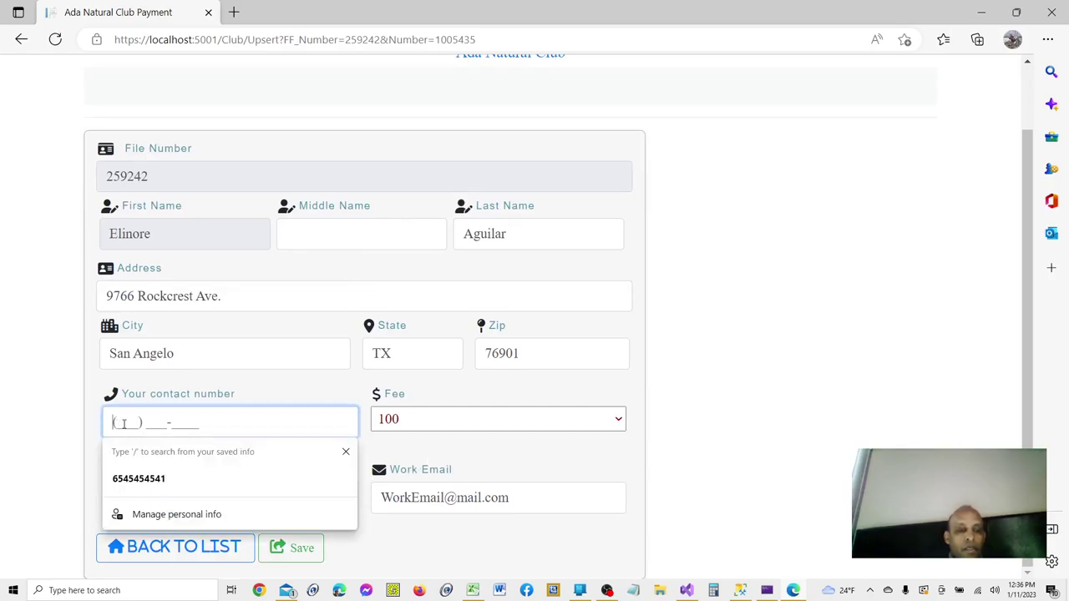
pyautogui.click(172, 478)
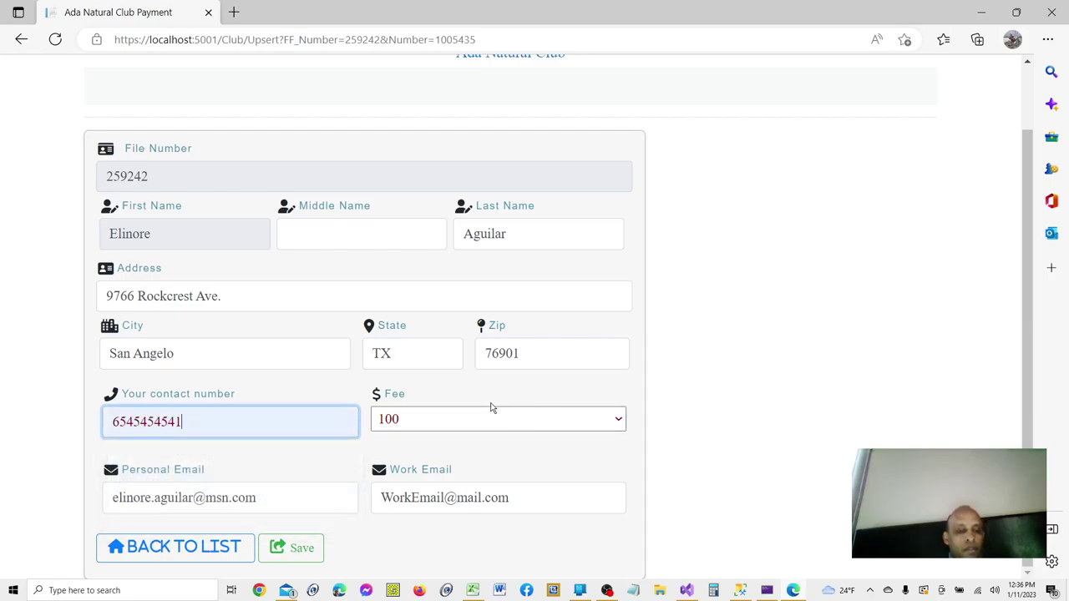
pyautogui.click(208, 416)
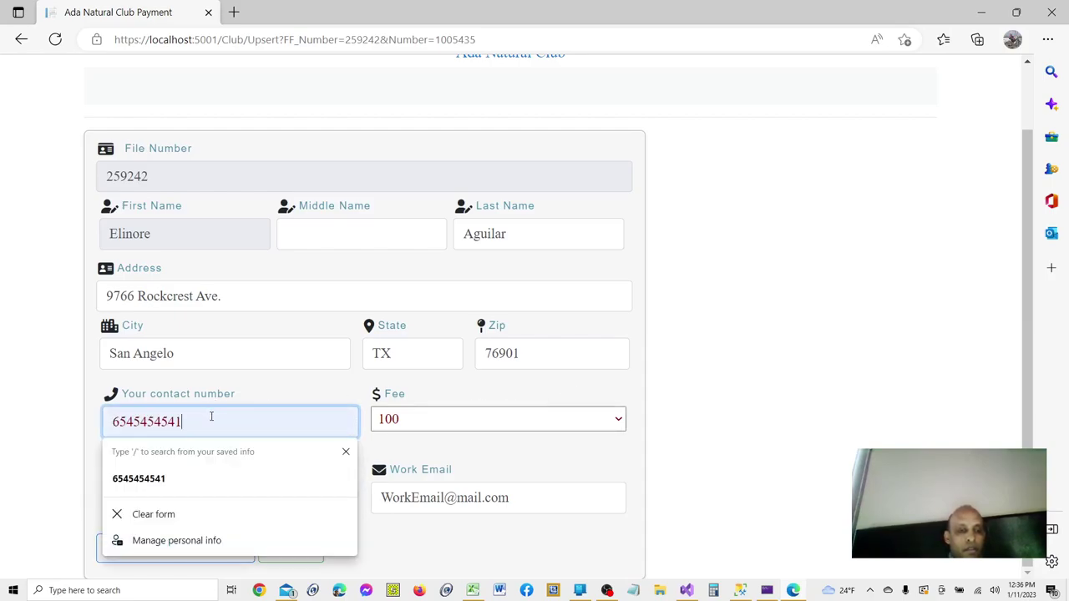
pyautogui.click(211, 417)
pyautogui.click(210, 419)
pyautogui.press('BackSpace')
pyautogui.press('BackSpace')
pyautogui.press('BackSpace')
pyautogui.press('BackSpace')
pyautogui.press('BackSpace')
pyautogui.press('BackSpace')
pyautogui.press('BackSpace')
pyautogui.press('BackSpace')
pyautogui.press('BackSpace')
pyautogui.press('BackSpace')
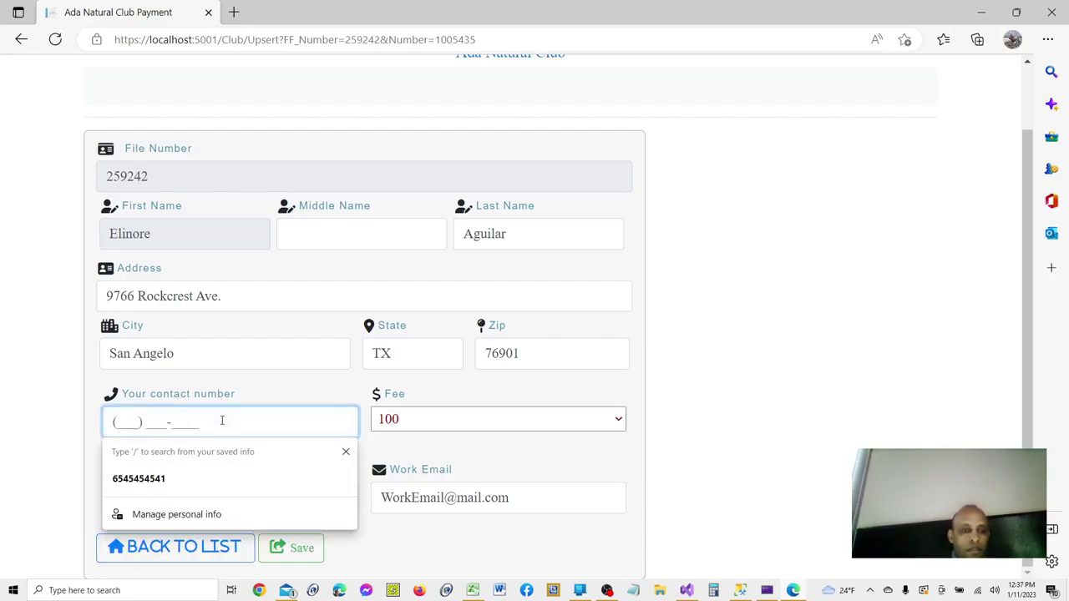
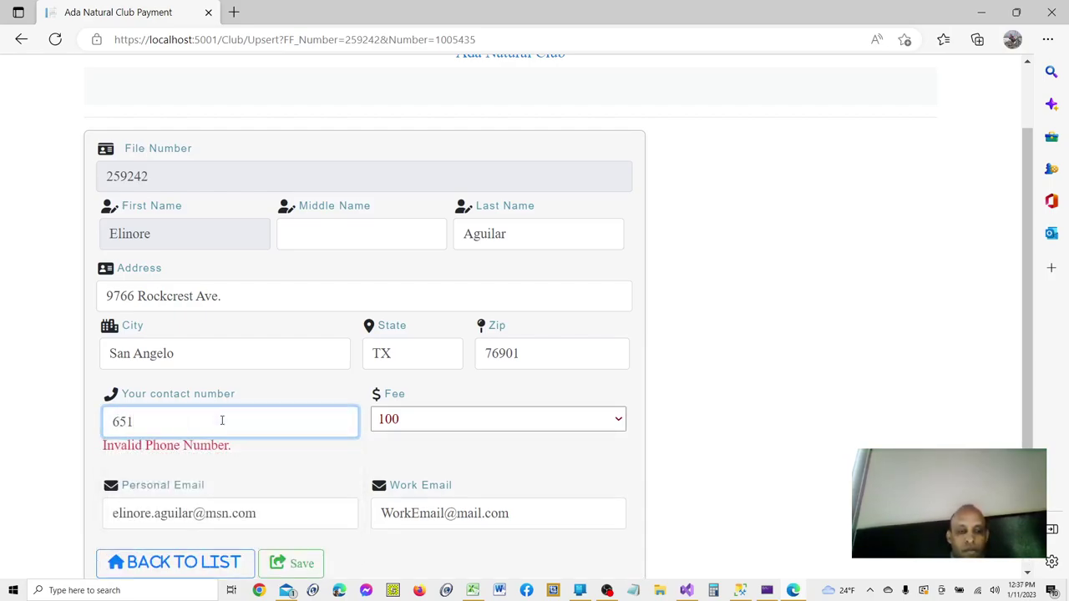
pyautogui.press('Tab')
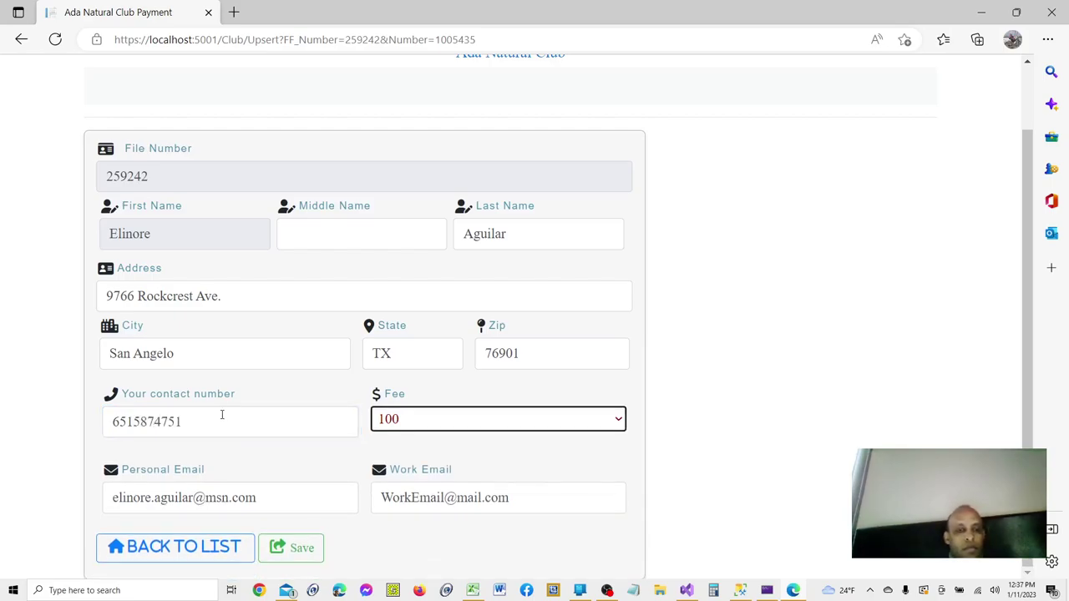
pyautogui.click(302, 547)
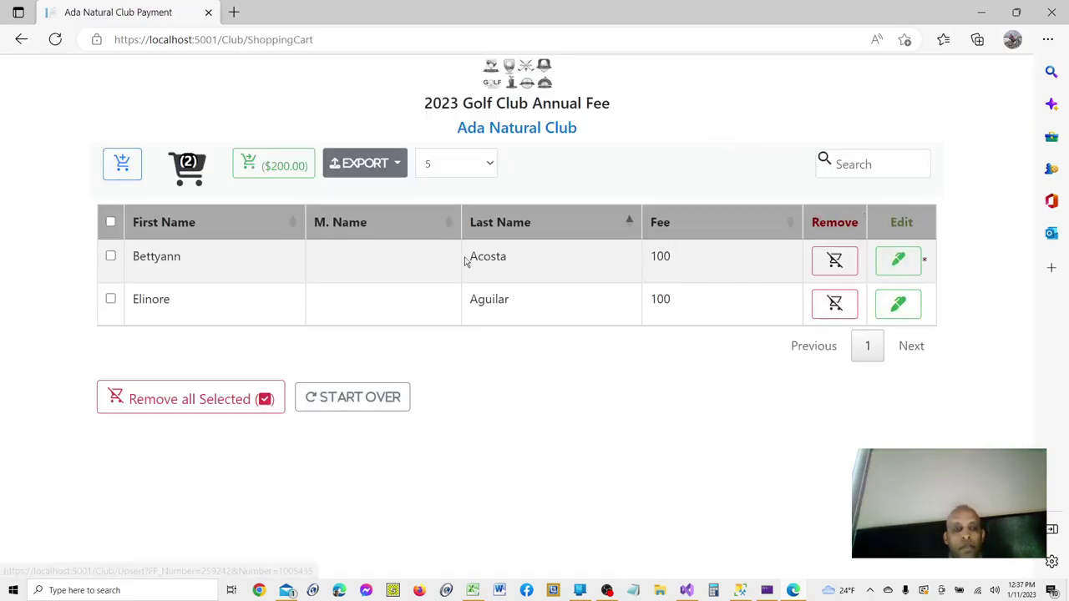
# Start checkout for the $200.00 total and overwrite the payer's phone number with a new one
pyautogui.click(272, 167)
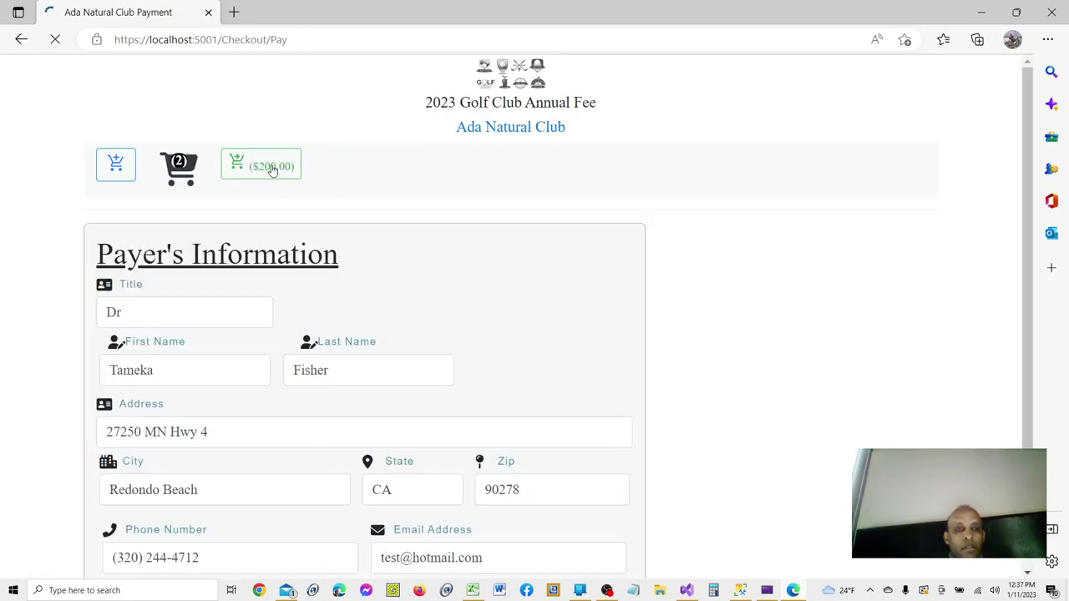
pyautogui.scroll(-1, 593, 204)
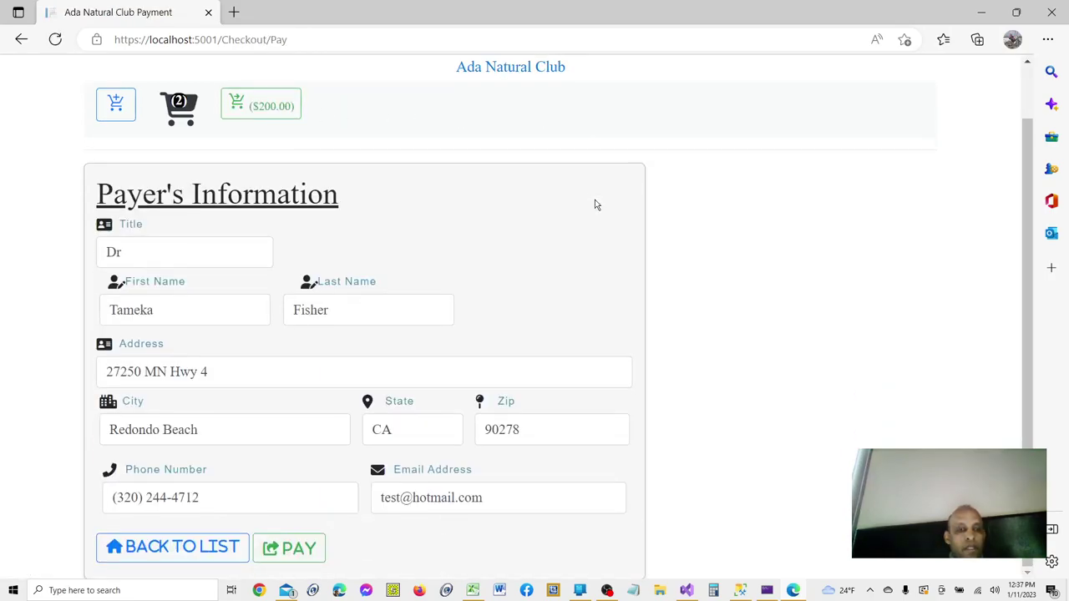
pyautogui.tripleClick(242, 501)
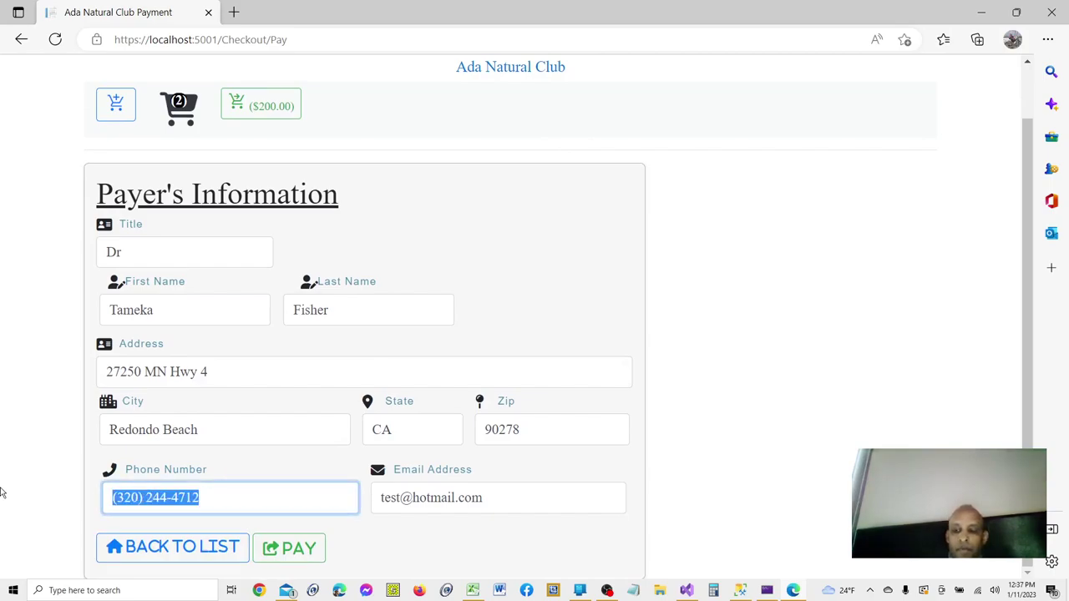
pyautogui.write('612) 555-8754')
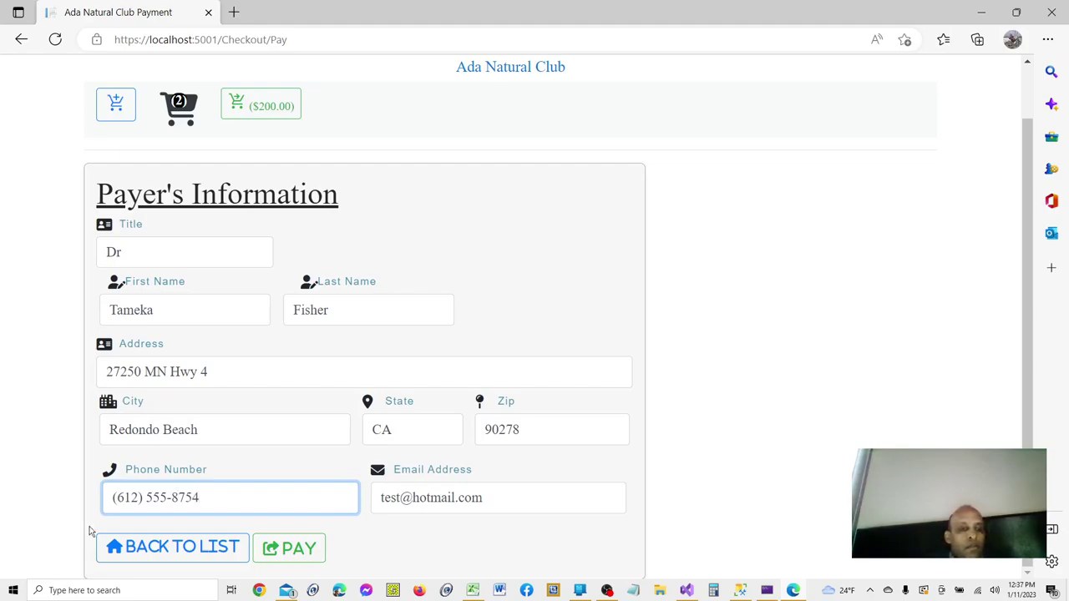
# Submit the payer's details, go back to recheck the phone number, then continue to the Payment Summary
pyautogui.click(291, 549)
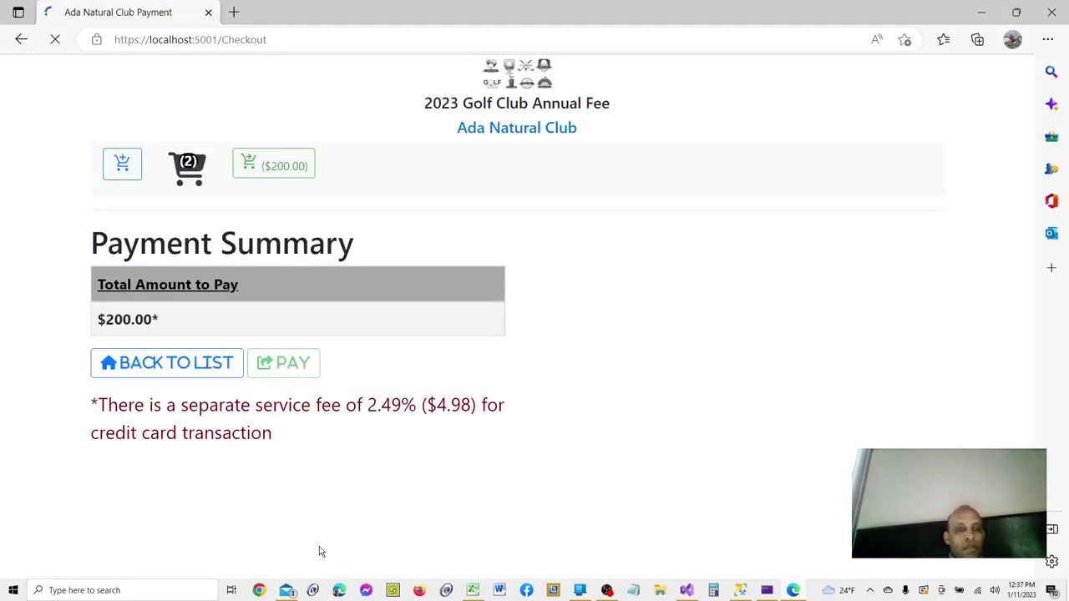
pyautogui.click(274, 165)
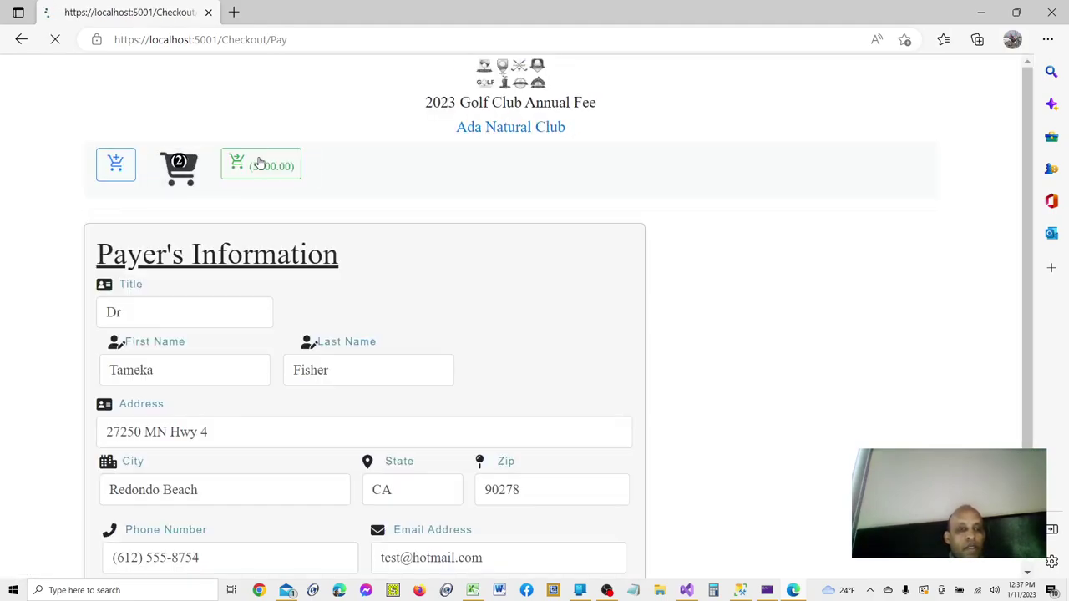
pyautogui.scroll(-1, 176, 485)
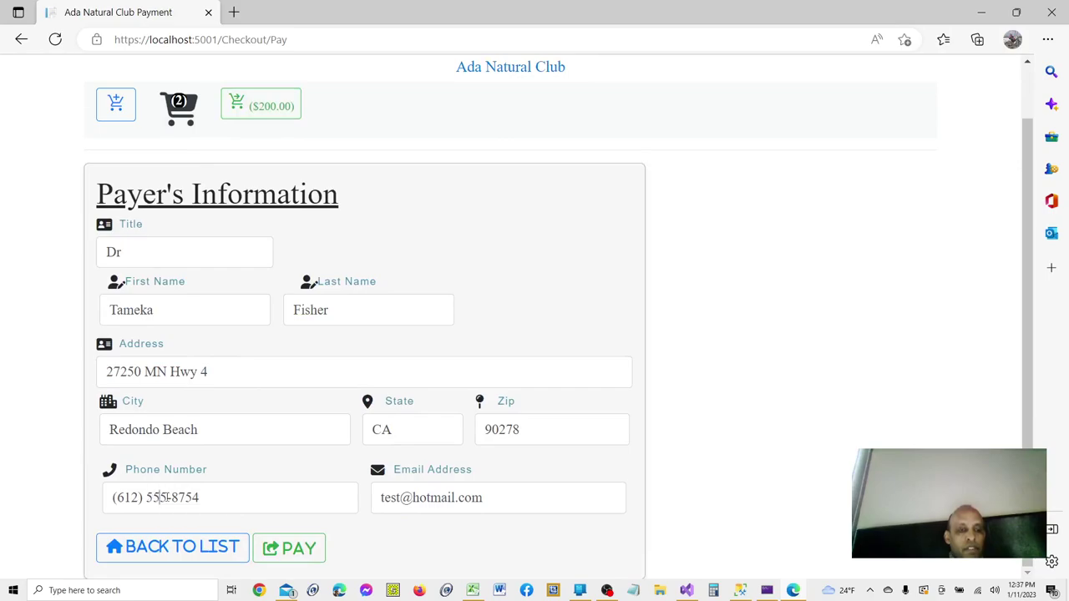
pyautogui.moveTo(159, 498); pyautogui.dragTo(308, 456)
pyautogui.click(785, 223)
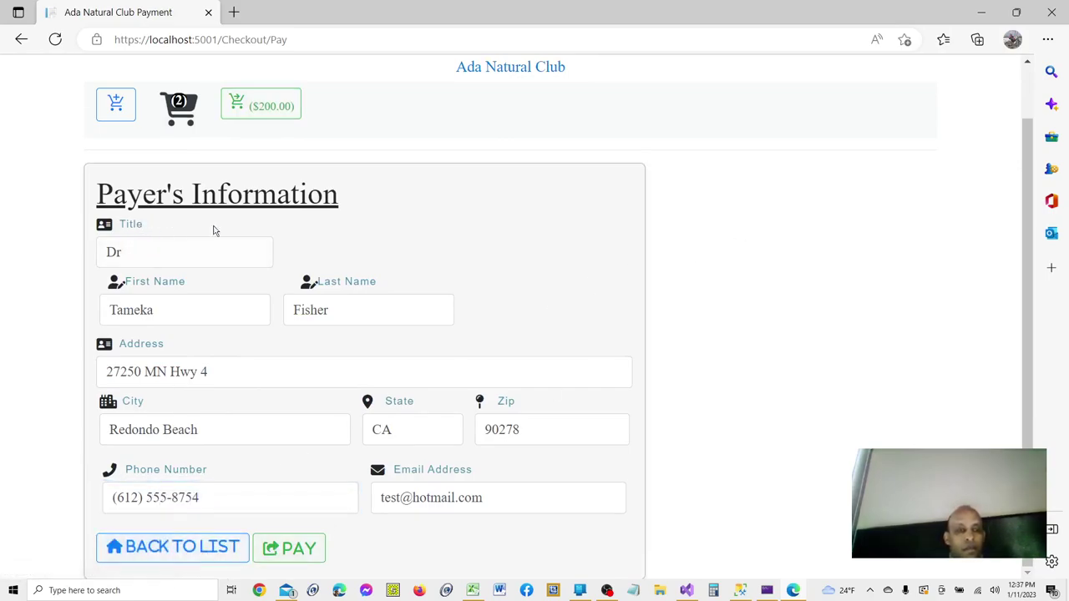
pyautogui.click(289, 548)
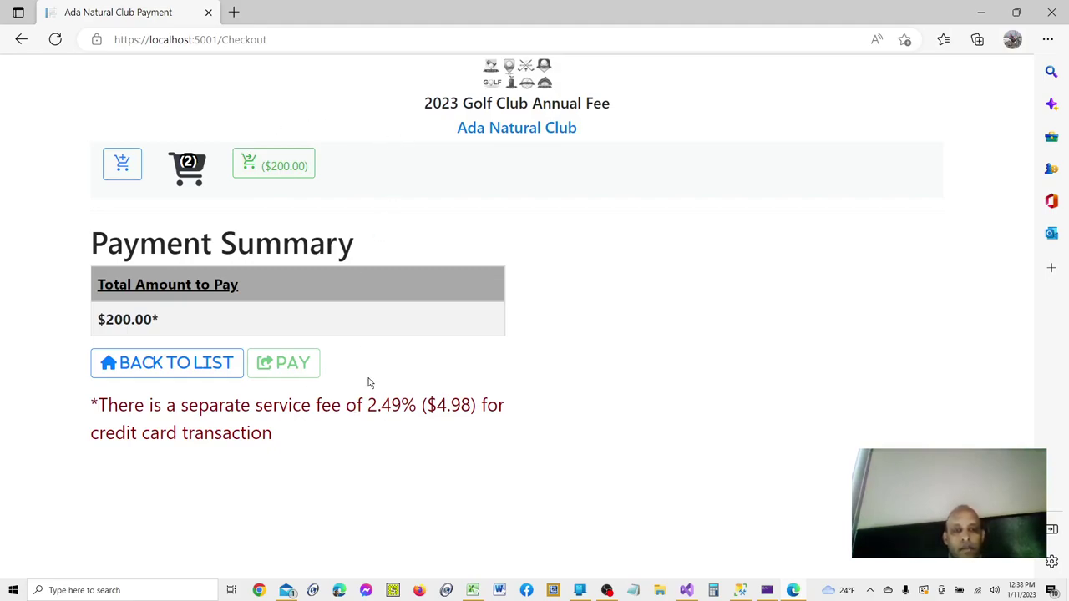
# Import a single member by searching 'sa' and adding the first matching result to the club
pyautogui.click(127, 162)
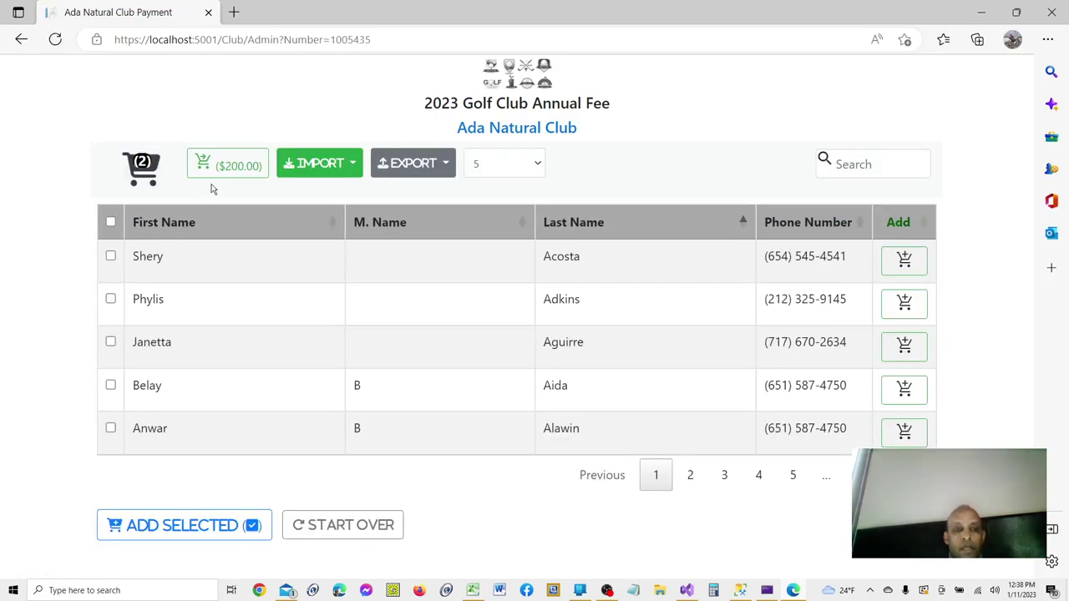
pyautogui.click(353, 166)
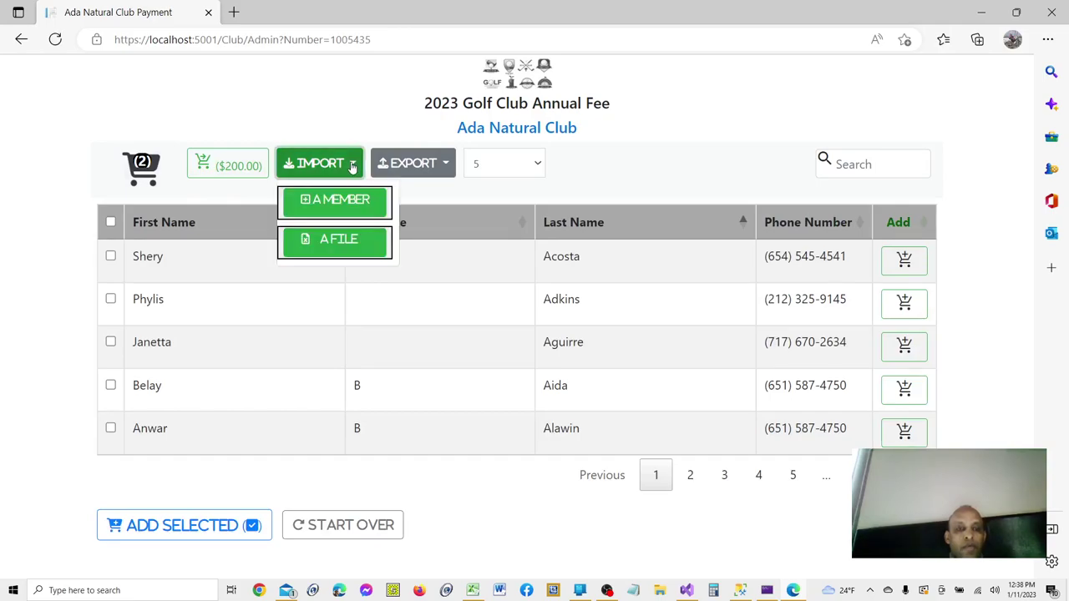
pyautogui.click(352, 204)
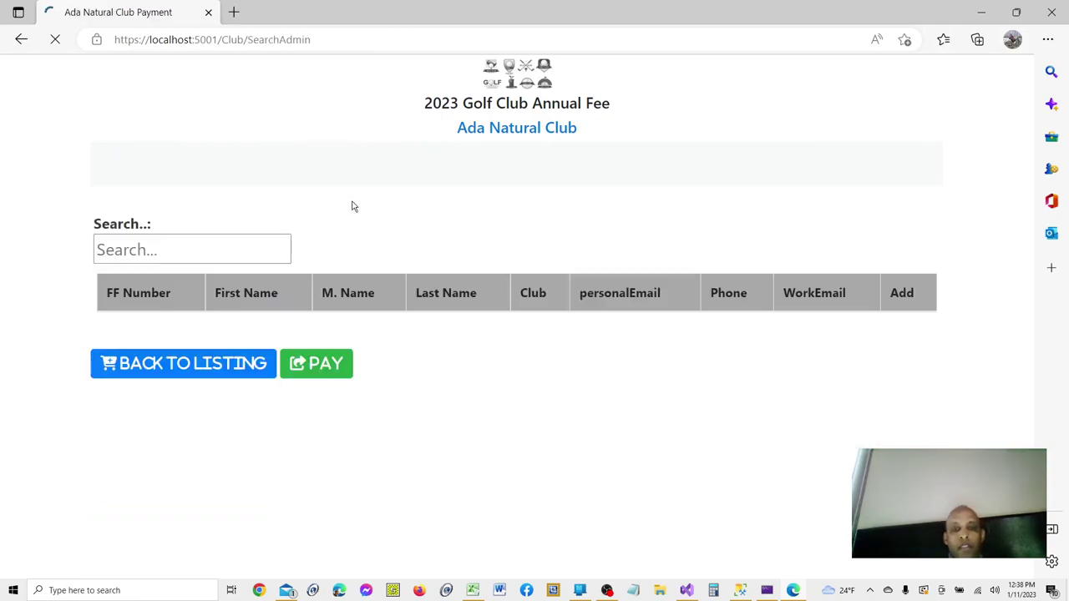
pyautogui.click(203, 249)
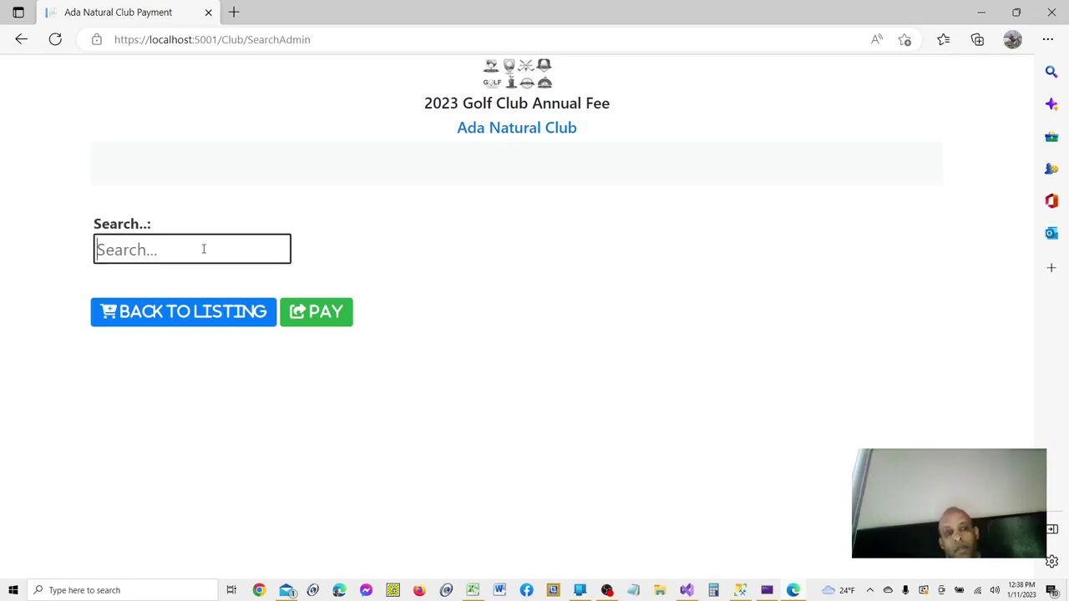
pyautogui.write('sa')
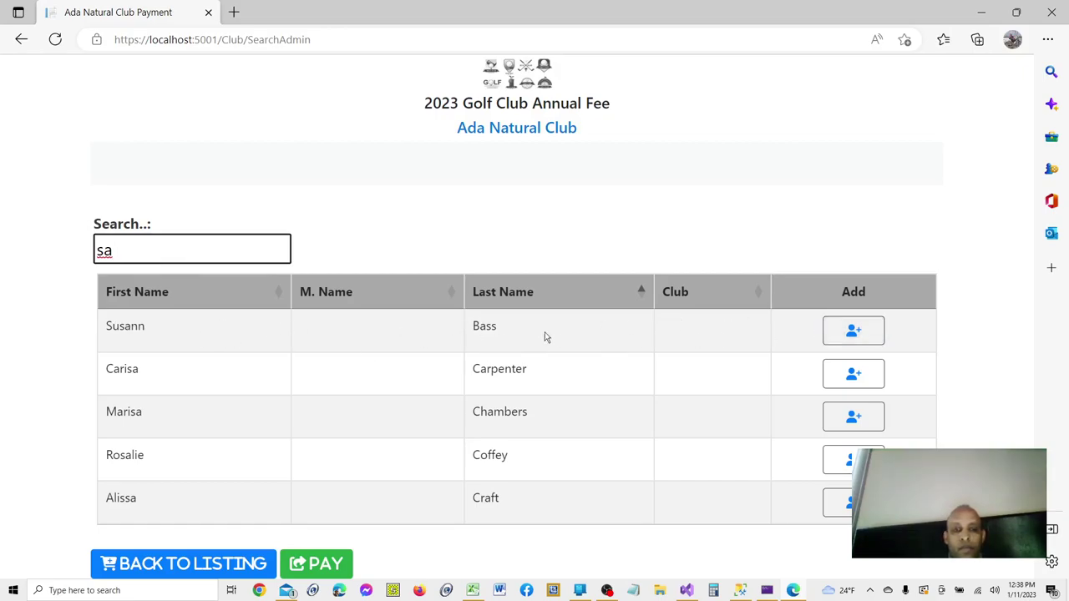
pyautogui.click(848, 329)
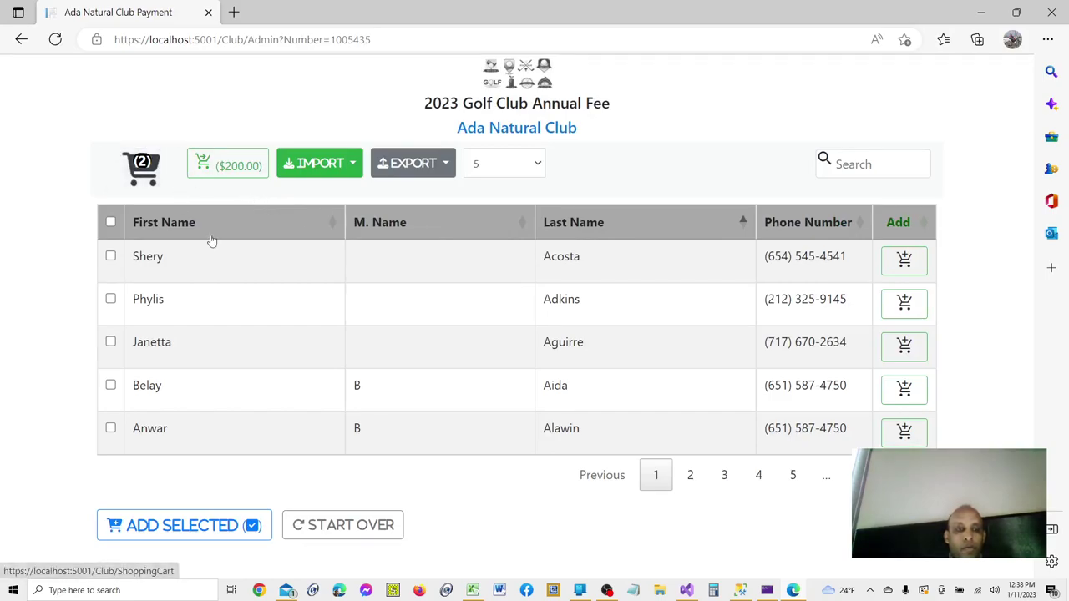
# Search the club member list for 'su' and select the found member's last name
pyautogui.click(874, 164)
pyautogui.write('s')
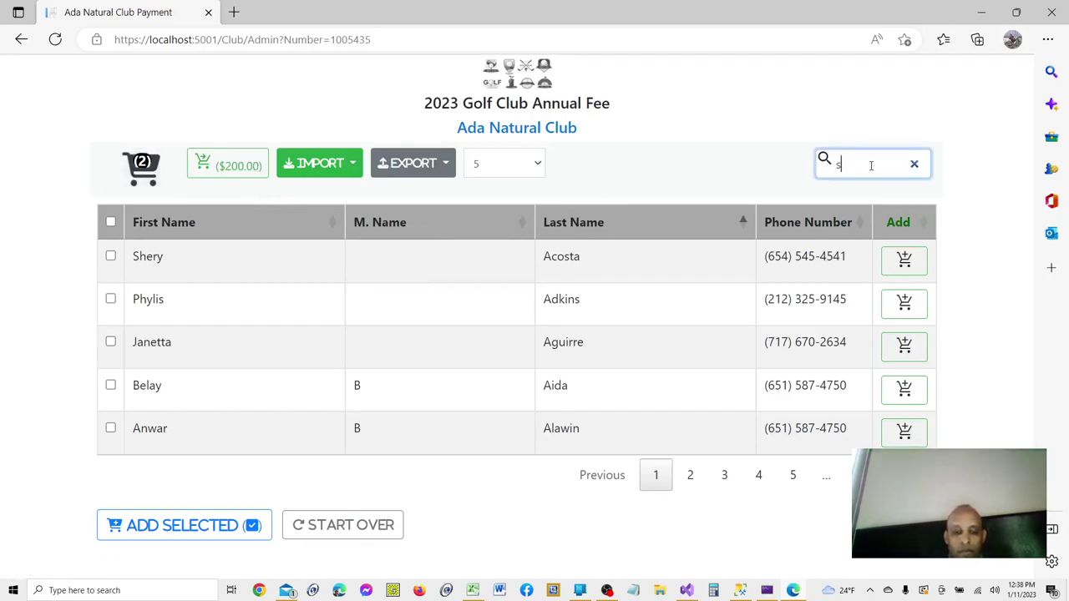
pyautogui.write('ud')
pyautogui.press('BackSpace')
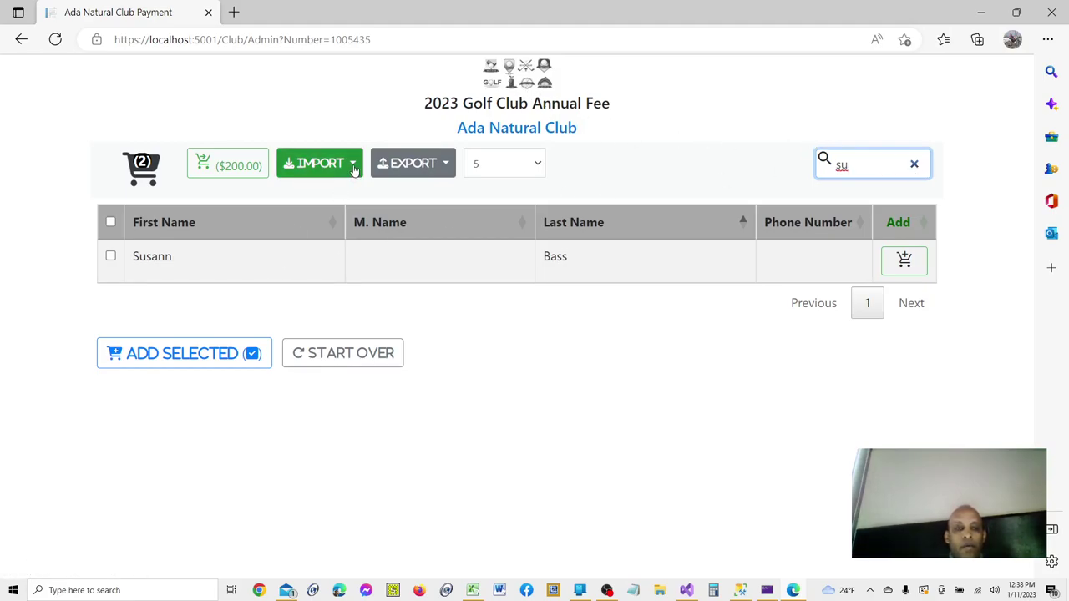
pyautogui.doubleClick(568, 257)
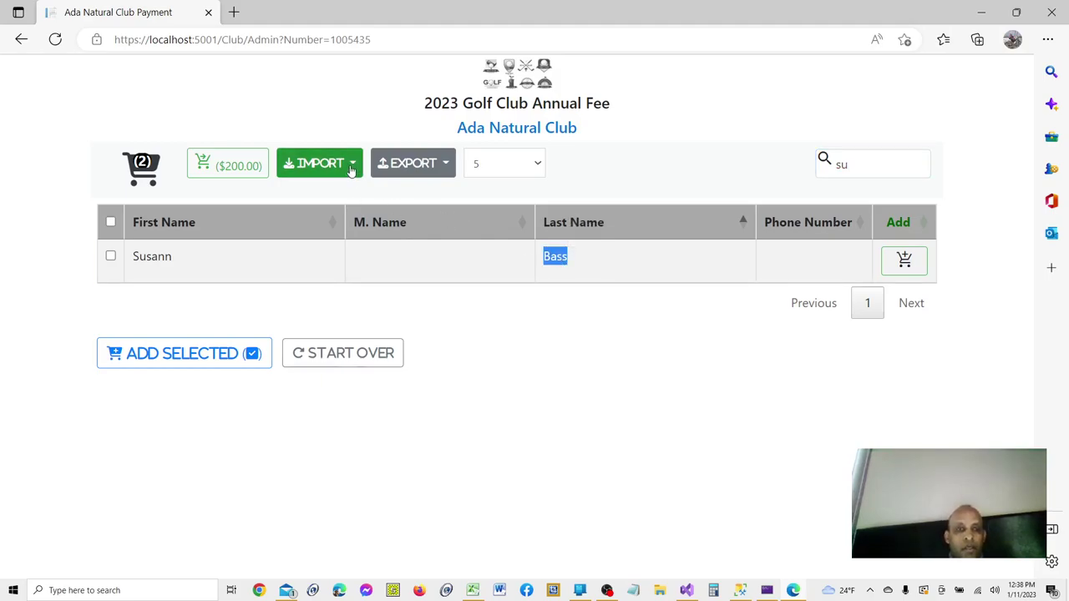
# Search the single-member import page for that same last name
pyautogui.click(344, 172)
pyautogui.click(340, 203)
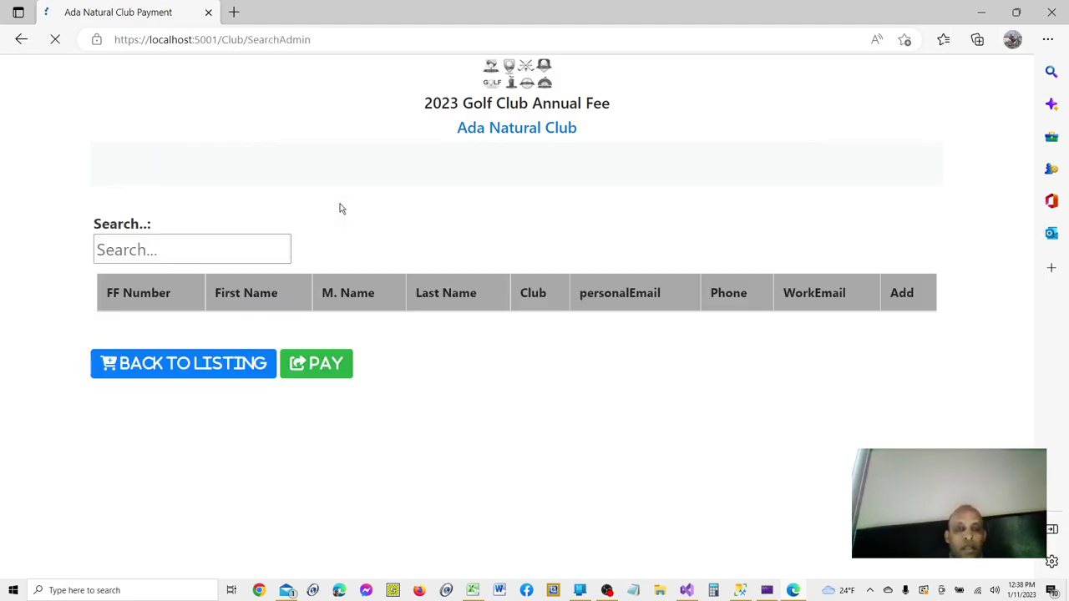
pyautogui.click(225, 244)
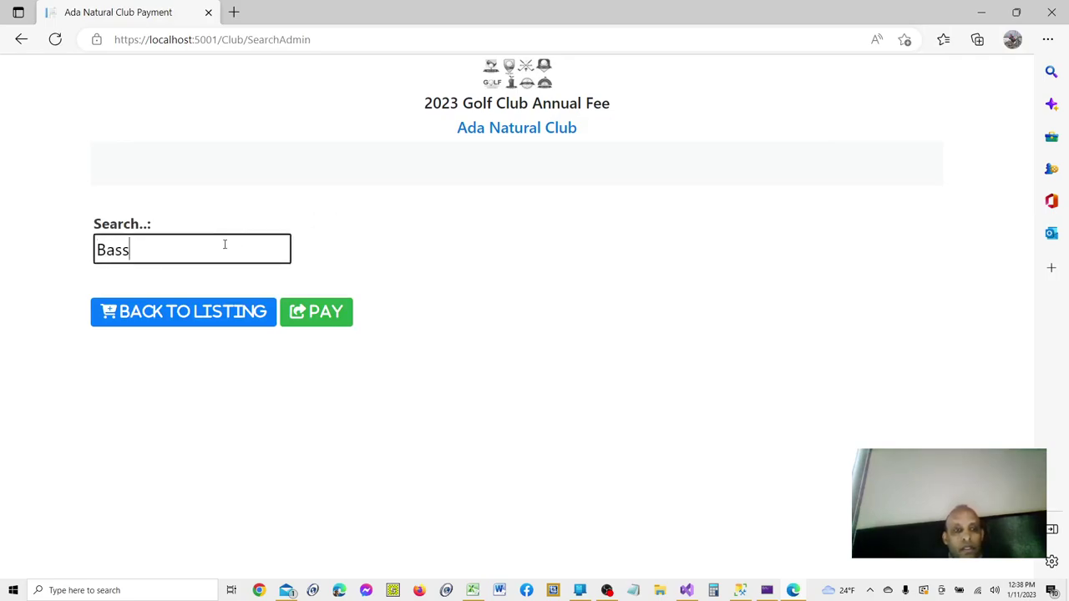
pyautogui.write('Bass')
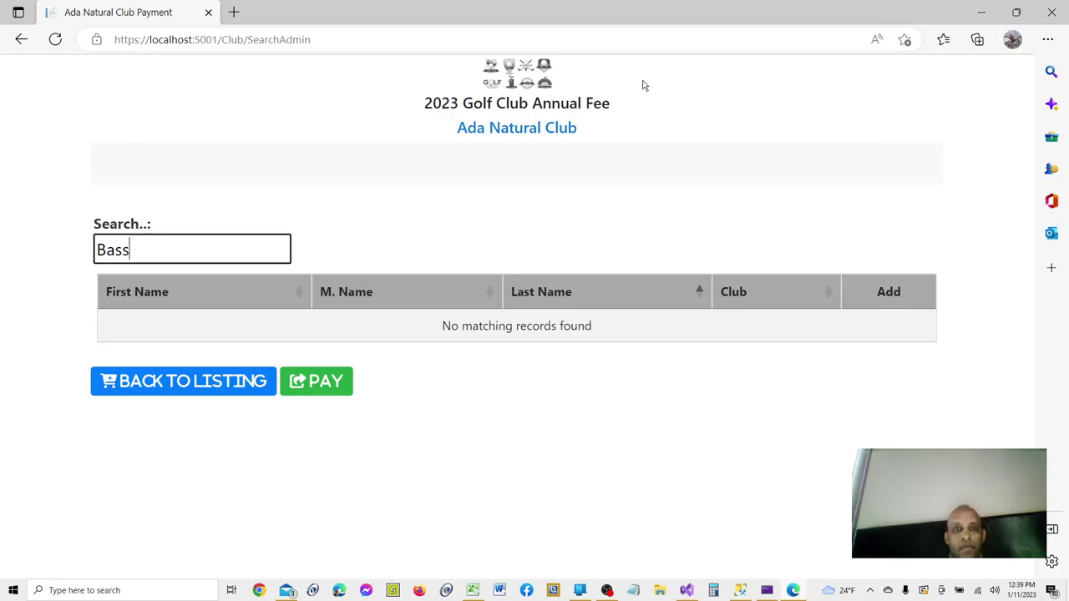
# Load the member search page's URL in a new Edge window and preview it in Responsive Viewer
pyautogui.click(323, 38)
pyautogui.hotkey('ctrl', 'c')
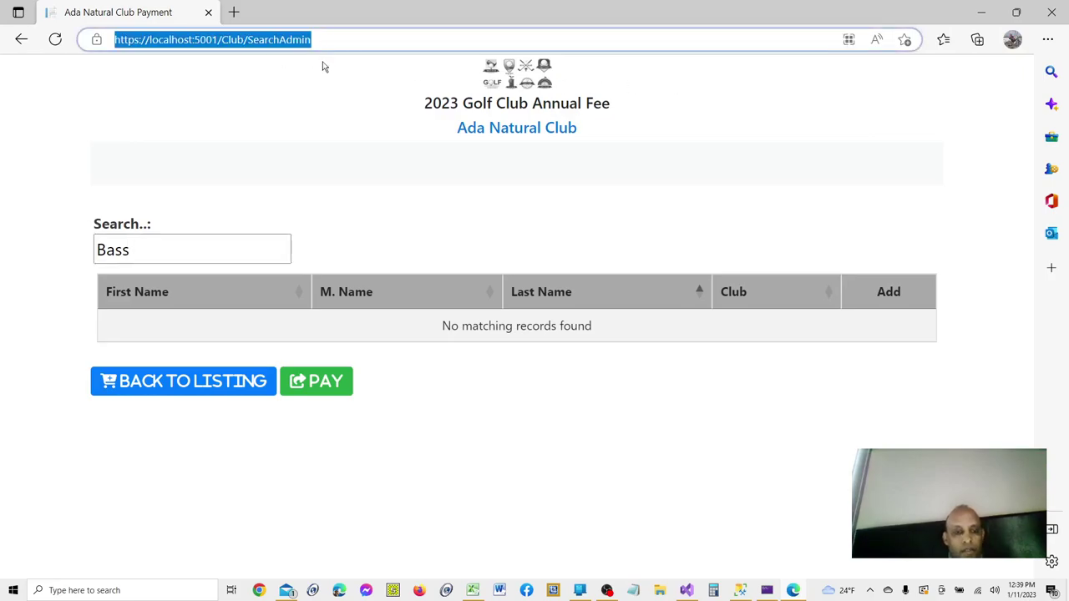
pyautogui.click(339, 591)
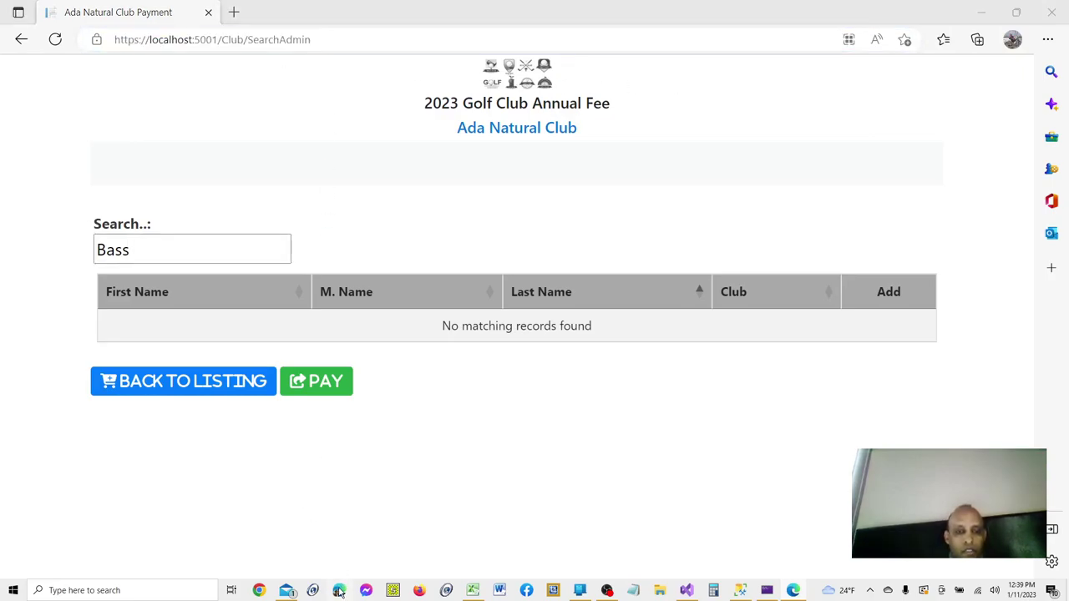
pyautogui.rightClick(339, 590)
pyautogui.click(333, 545)
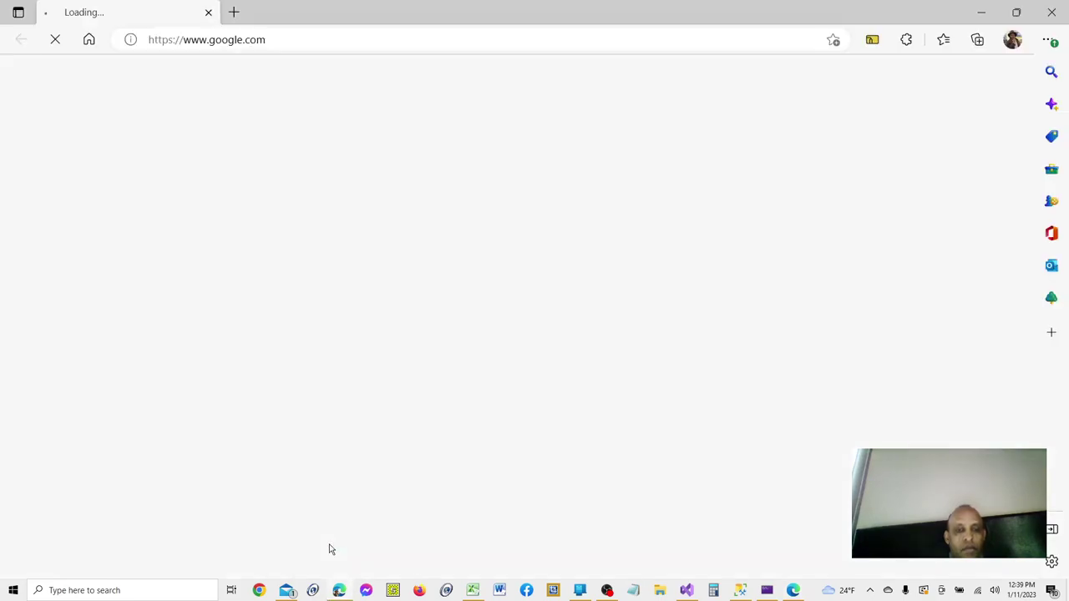
pyautogui.click(289, 41)
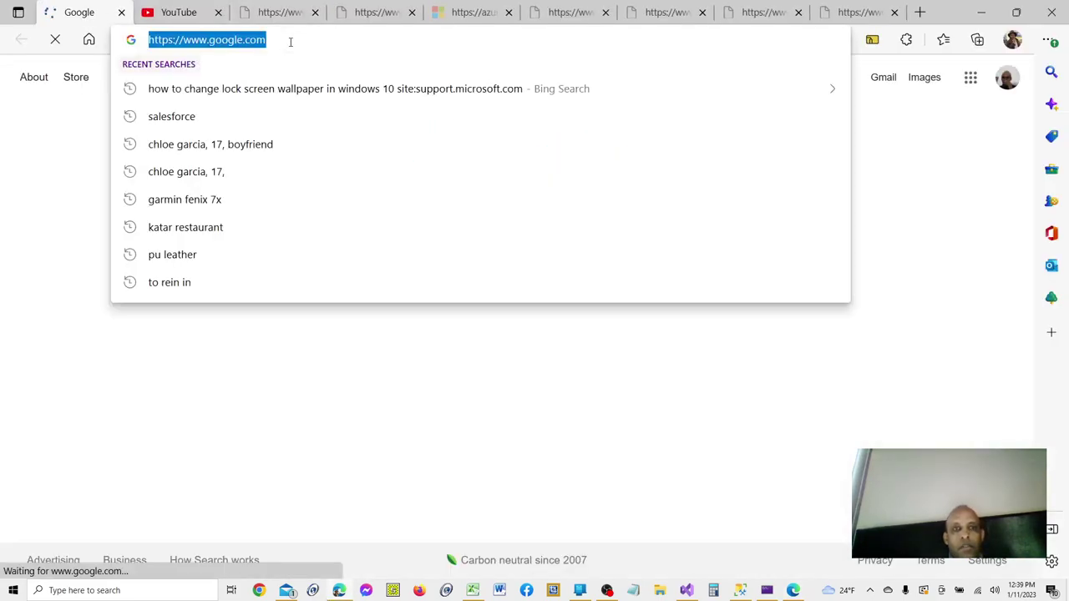
pyautogui.hotkey('ctrl', 'v')
pyautogui.press('Return')
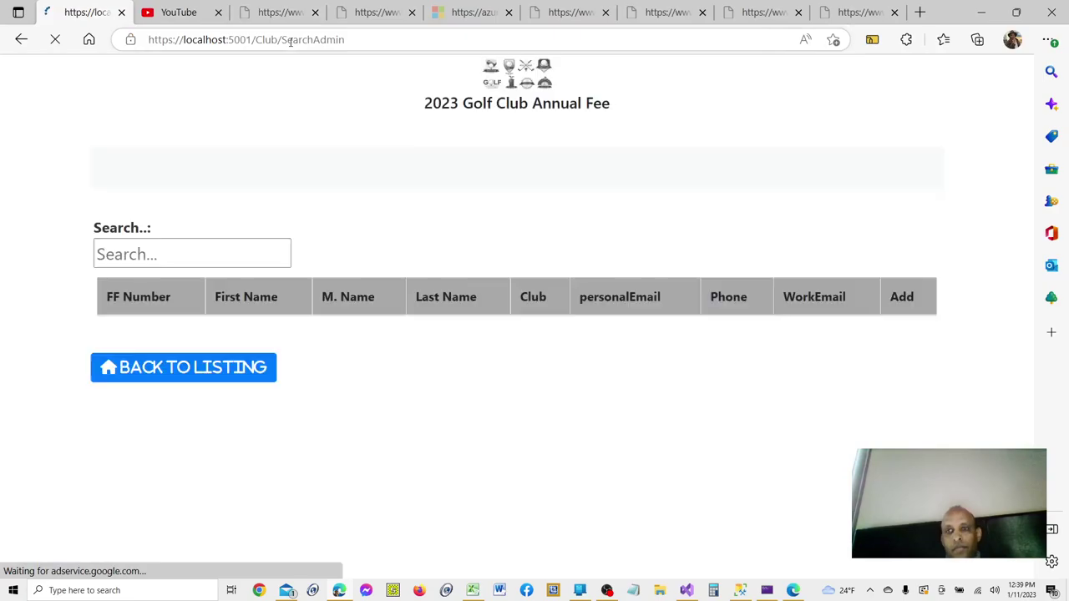
pyautogui.click(872, 44)
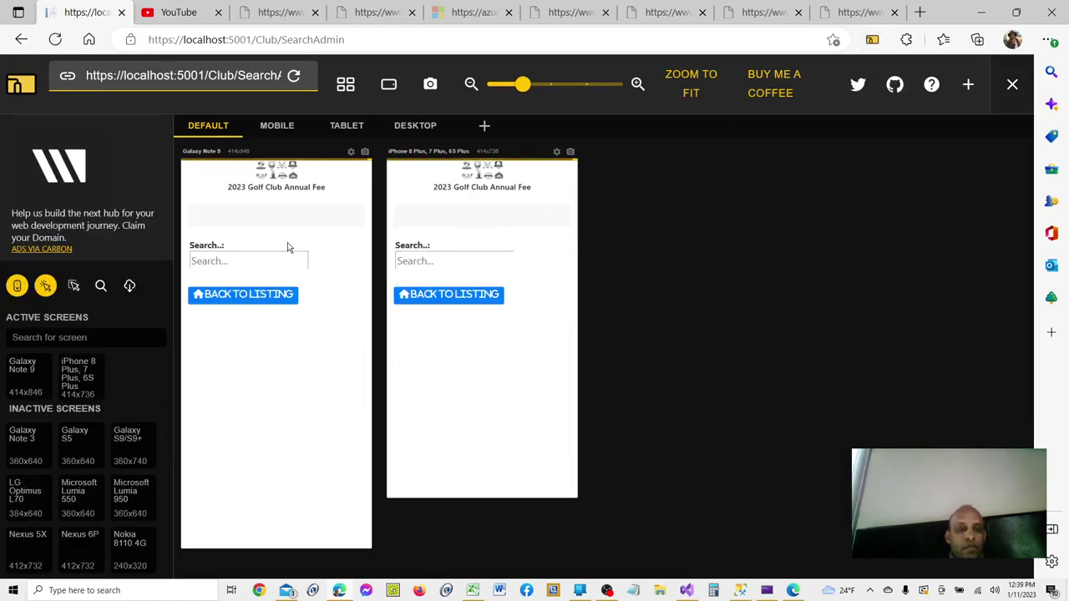
# Return the device previews to the listing, pick Ada Natural Club, and dismiss Edge's suggestion banner
pyautogui.click(243, 296)
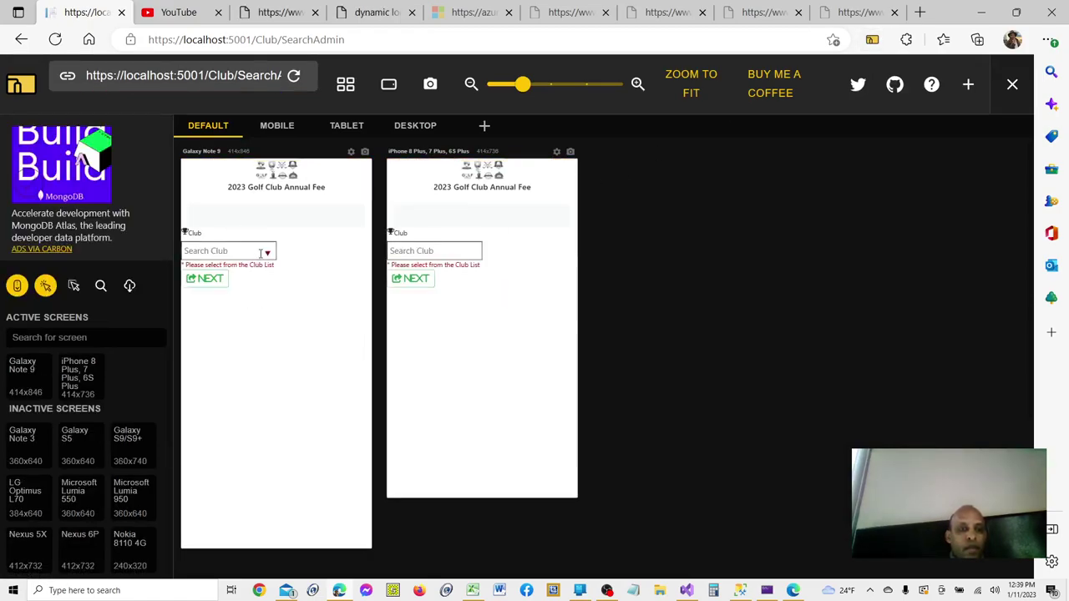
pyautogui.click(269, 254)
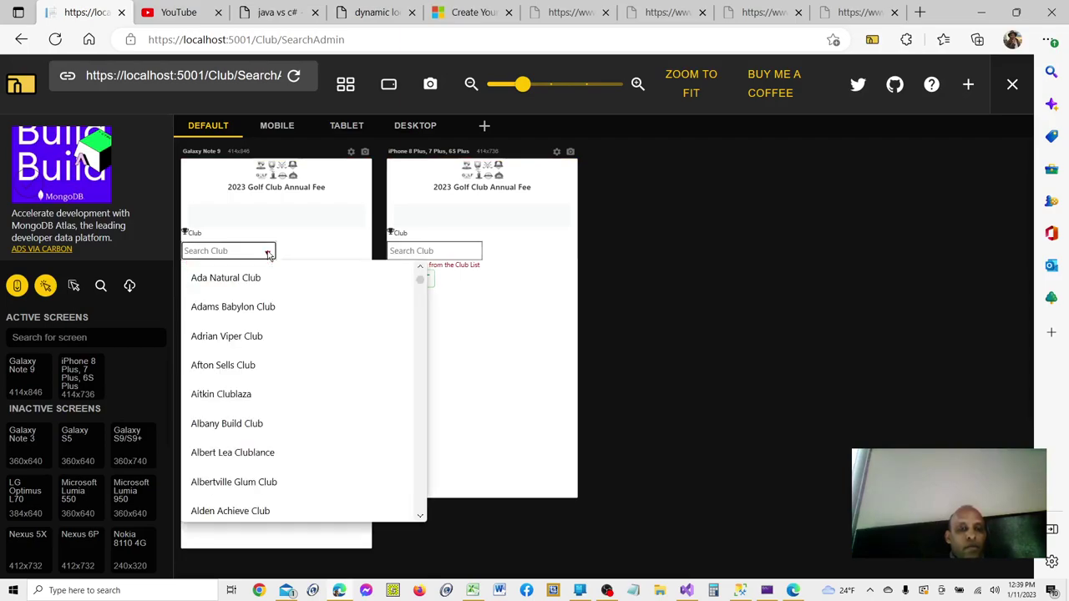
pyautogui.click(260, 278)
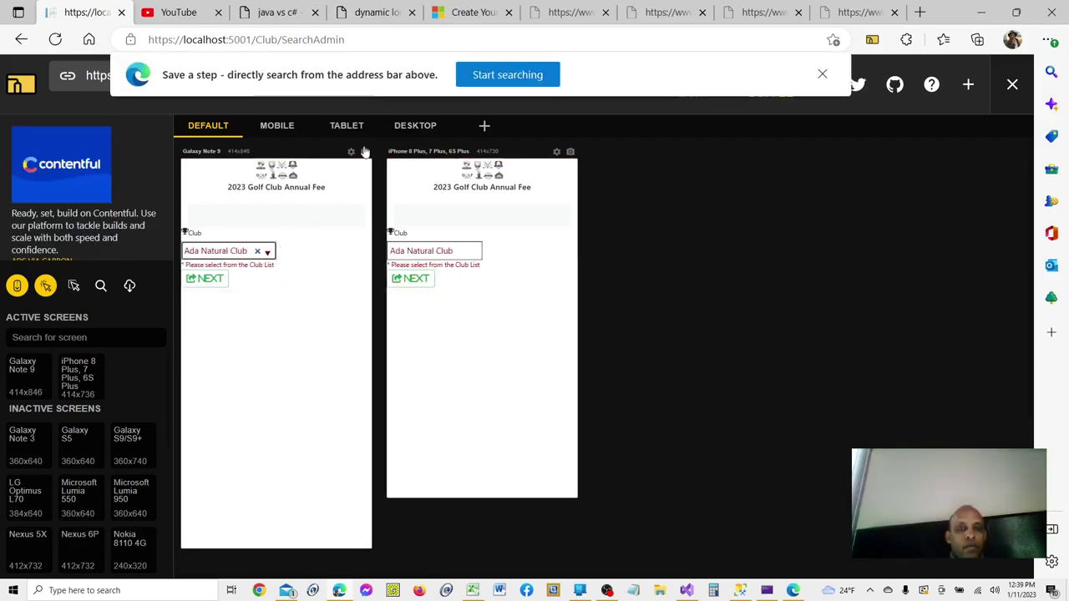
pyautogui.click(824, 77)
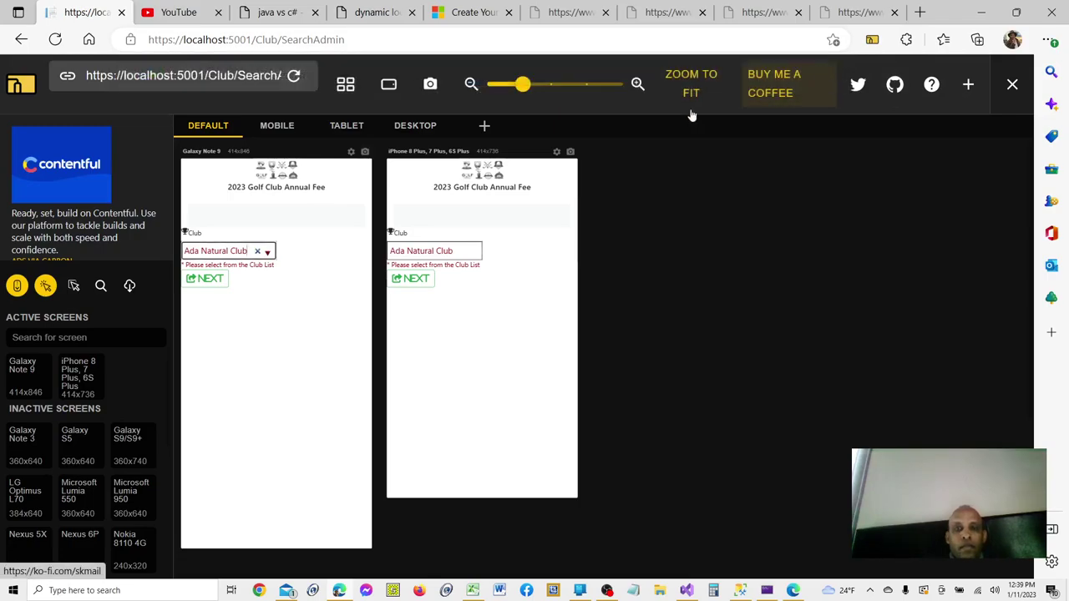
# Reselect Ada Natural Club in the Club dropdown and continue to its member table
pyautogui.click(268, 254)
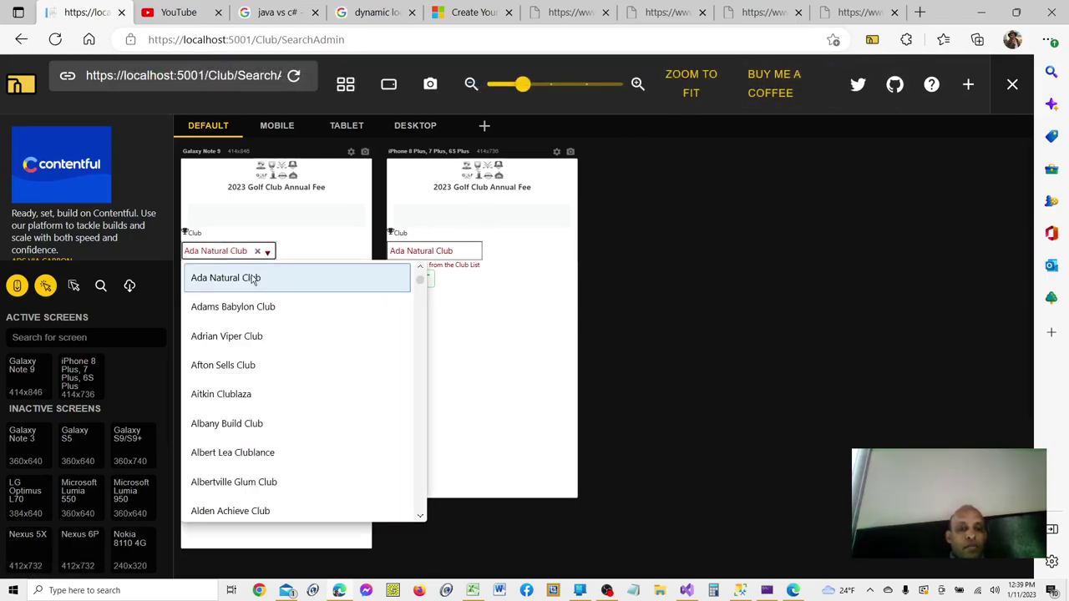
pyautogui.click(252, 279)
pyautogui.click(207, 281)
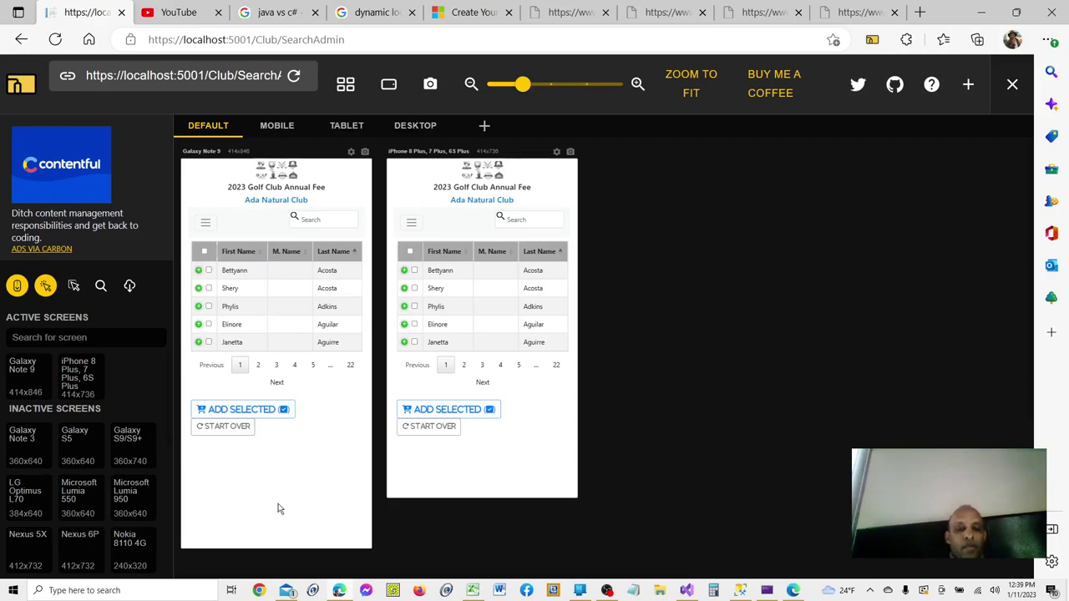
# Expand the first listed member's details and add that member to the cart
pyautogui.click(197, 270)
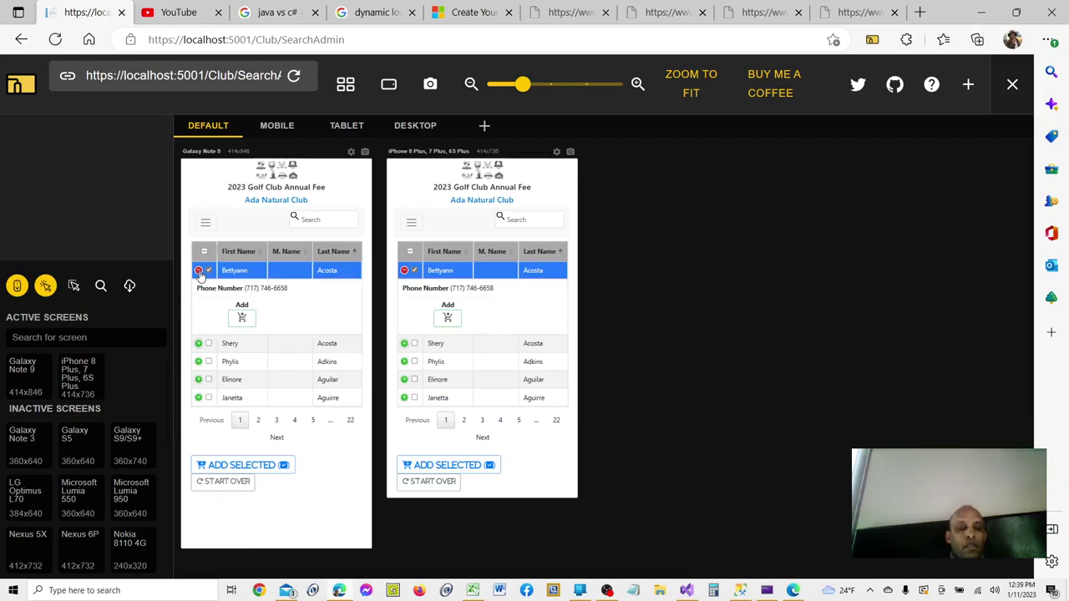
pyautogui.click(198, 270)
pyautogui.click(198, 288)
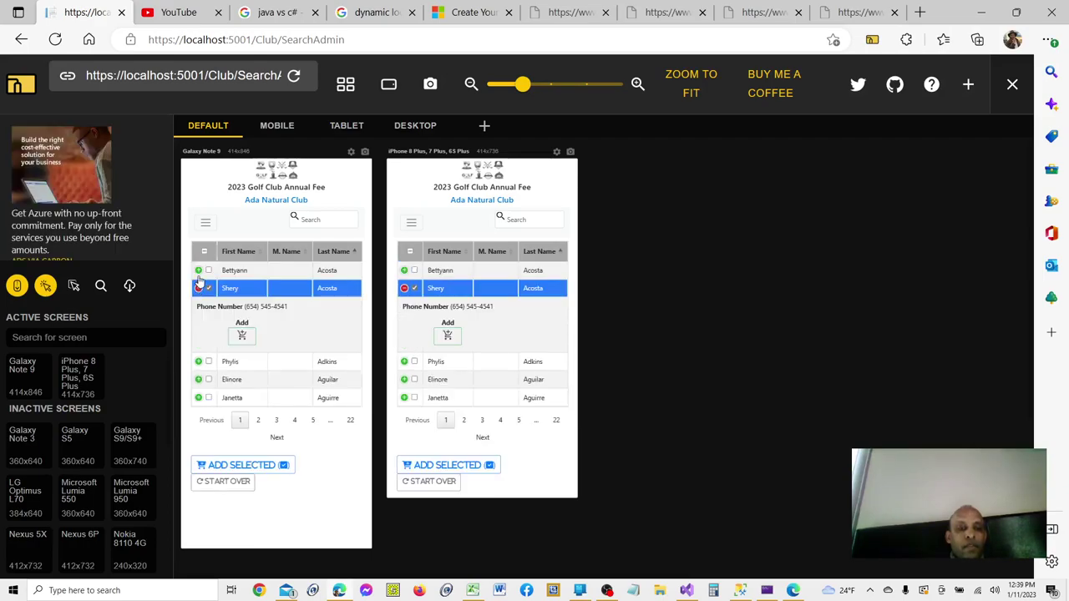
pyautogui.click(198, 271)
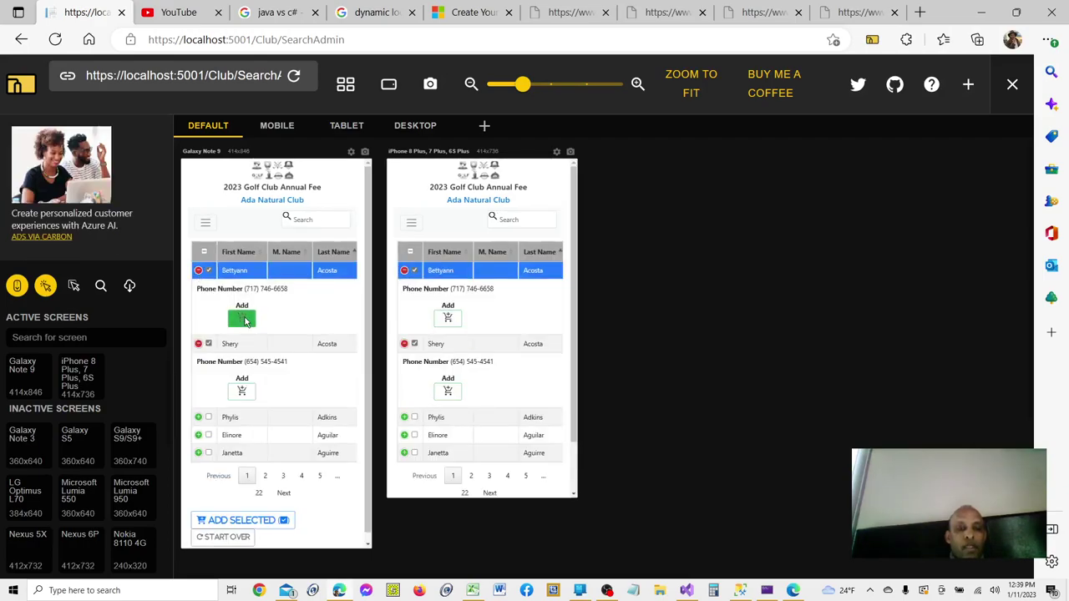
pyautogui.click(242, 319)
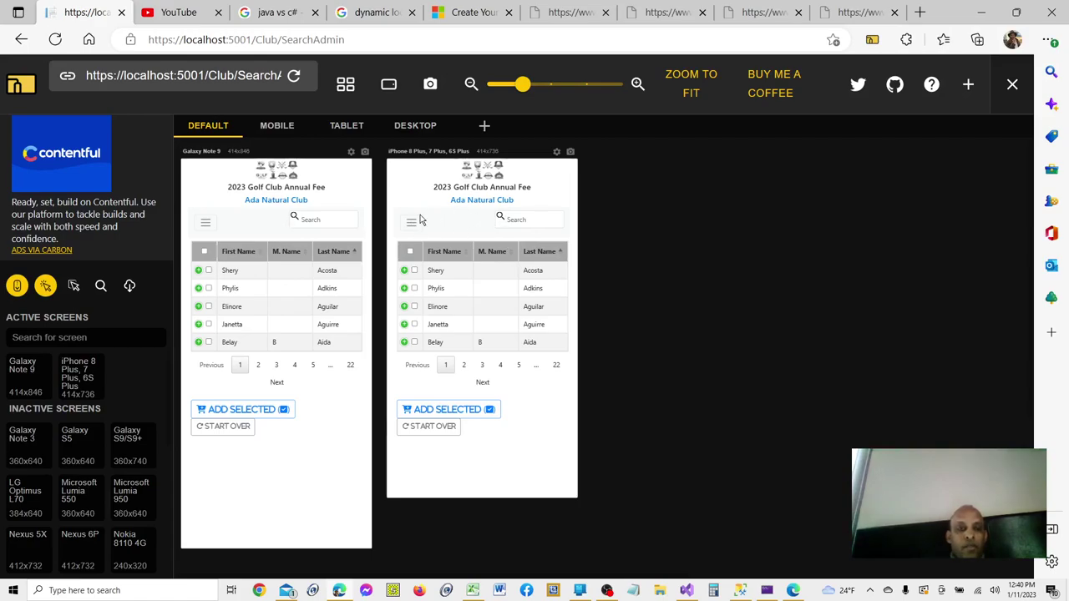
pyautogui.click(207, 226)
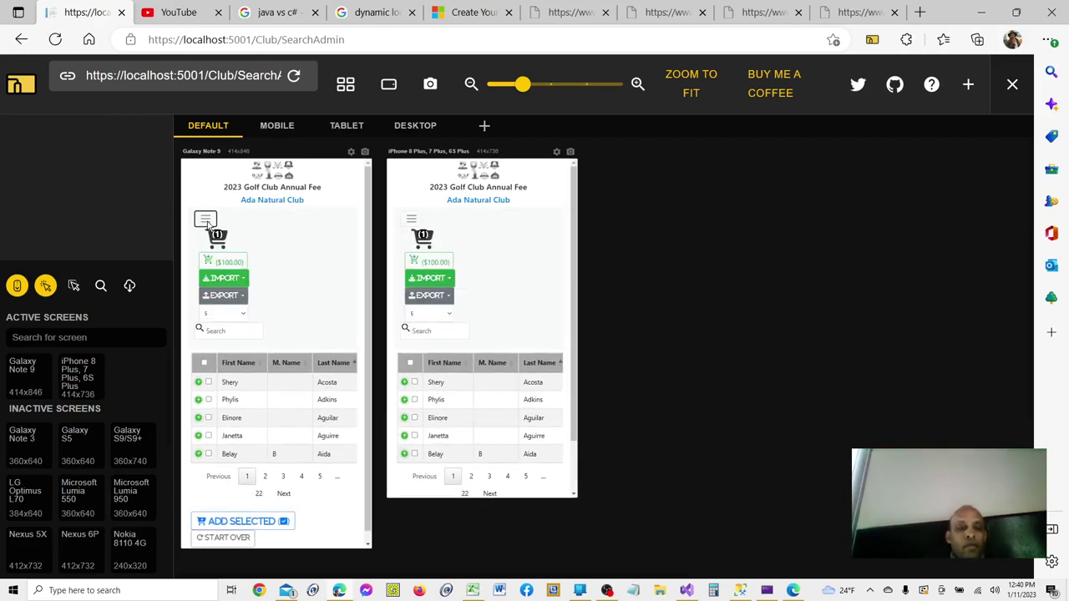
pyautogui.click(206, 222)
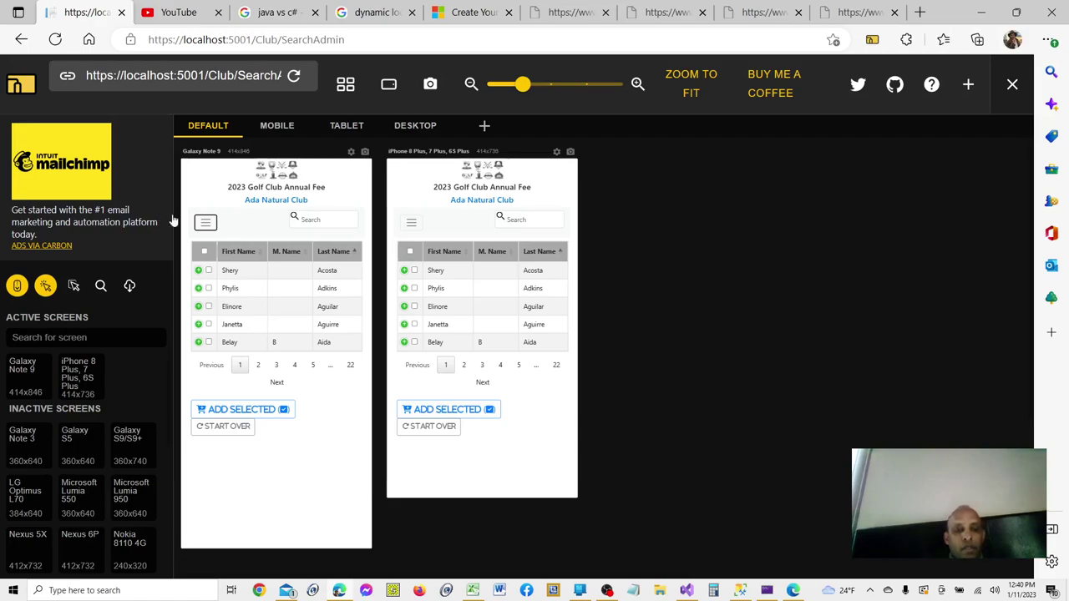
pyautogui.hotkey('alt', 'Tab')
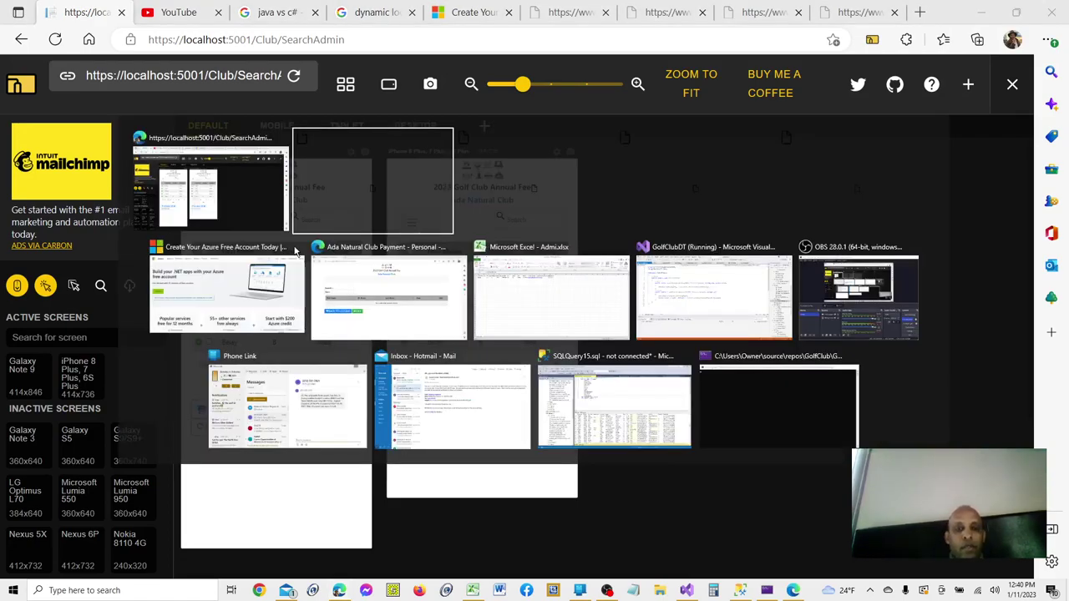
pyautogui.hotkey('alt', 'Tab')
pyautogui.hotkey('alt', 'Tab')
pyautogui.hotkey('alt', 'Tab')
pyautogui.hotkey('alt', 'Tab')
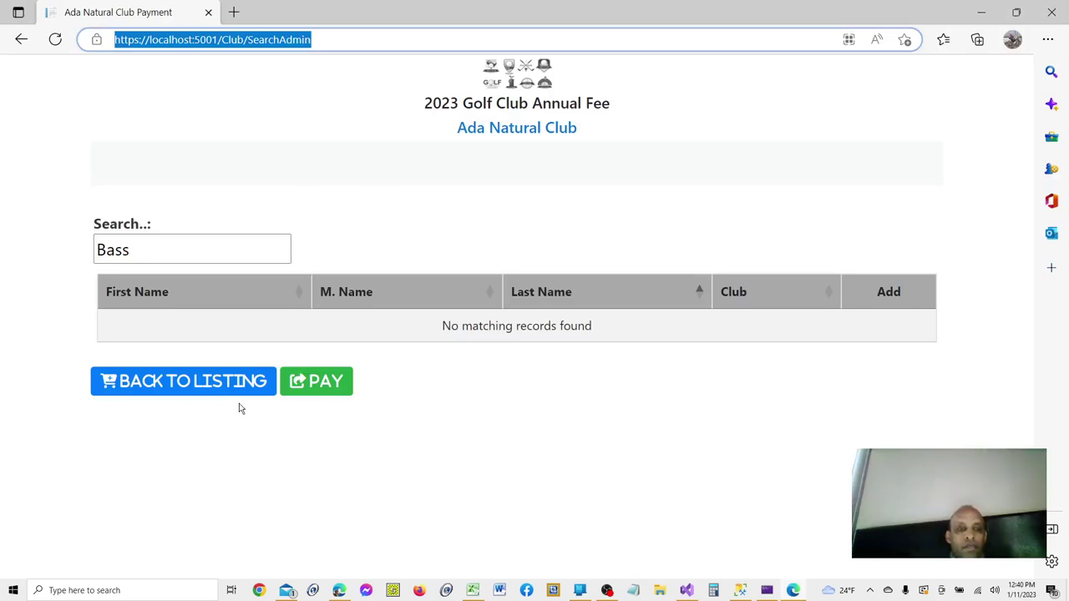
pyautogui.click(237, 382)
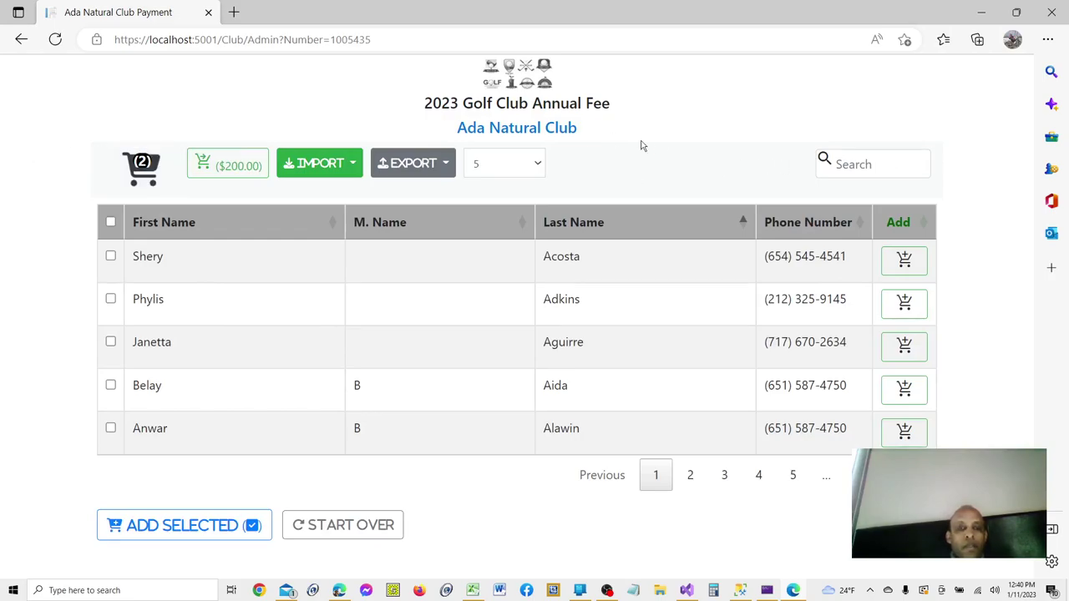
pyautogui.hotkey('alt', 'Tab')
pyautogui.click(205, 220)
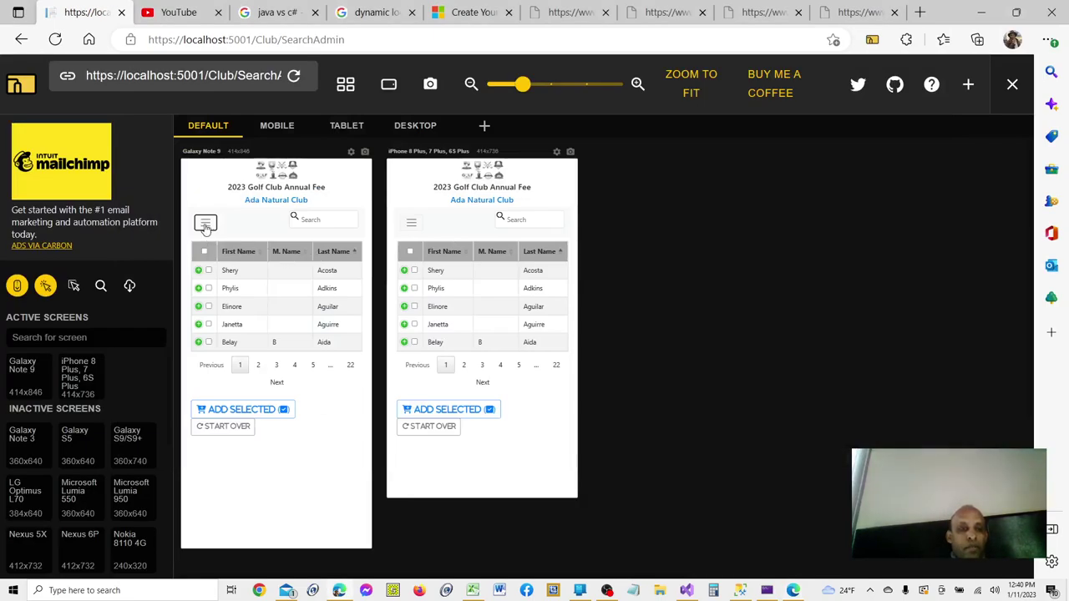
pyautogui.click(205, 221)
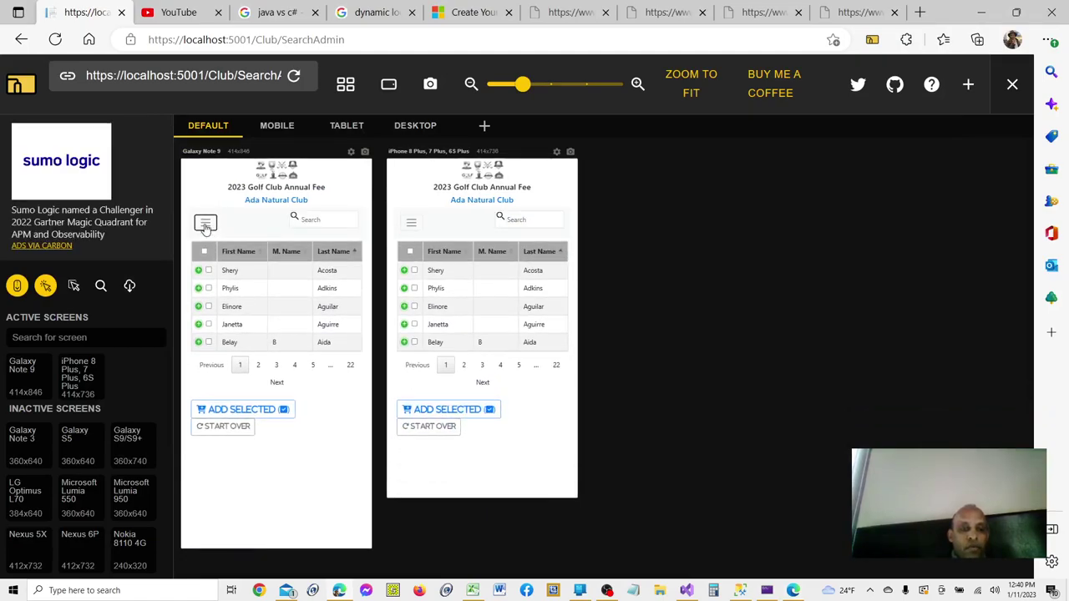
pyautogui.hotkey('alt', 'Tab')
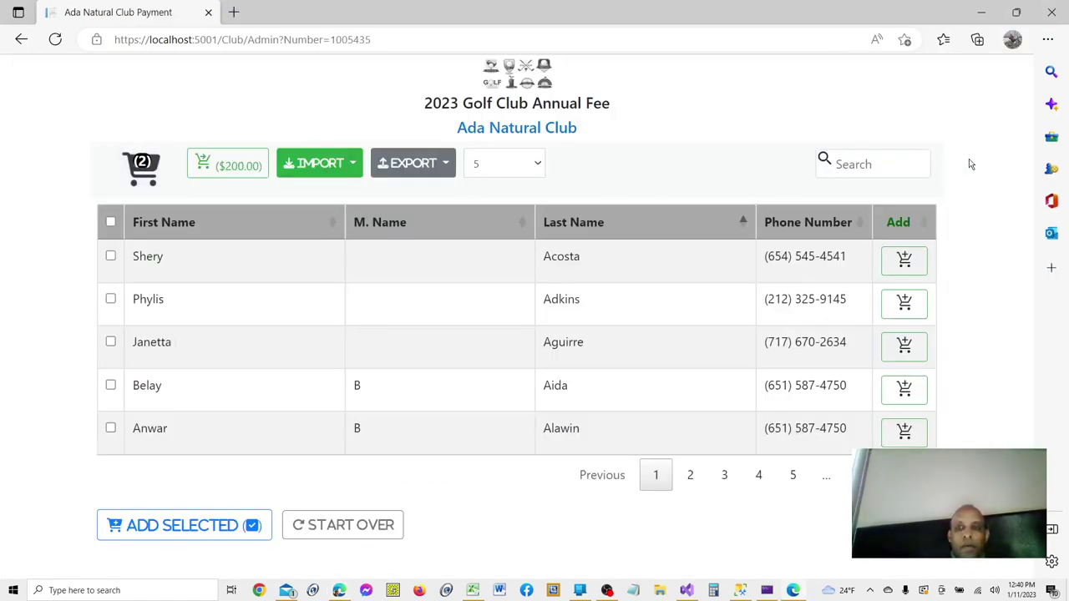
pyautogui.hotkey('alt', 'Tab')
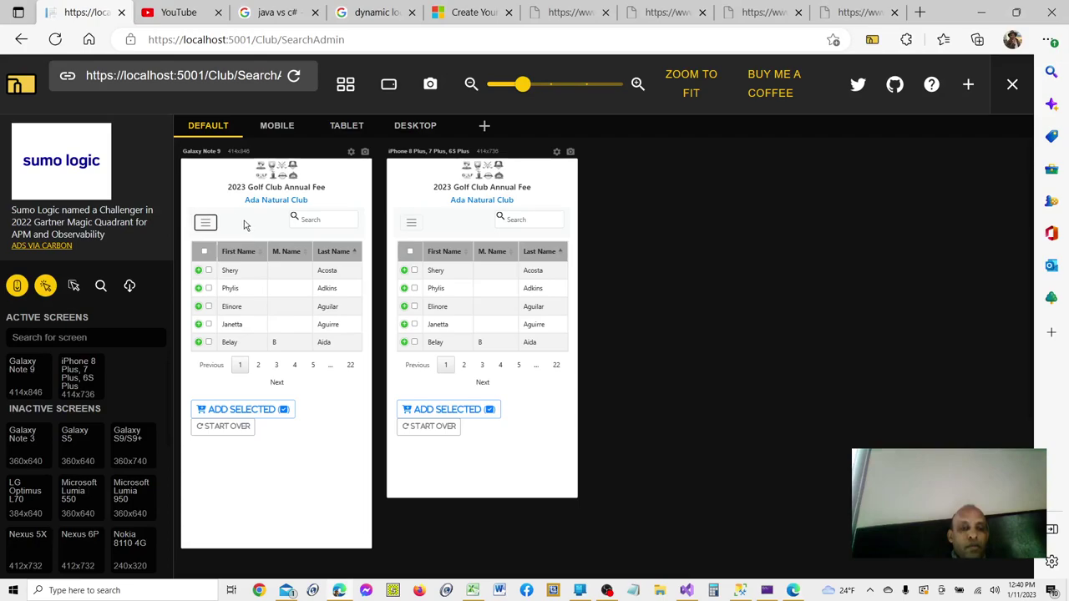
pyautogui.click(205, 222)
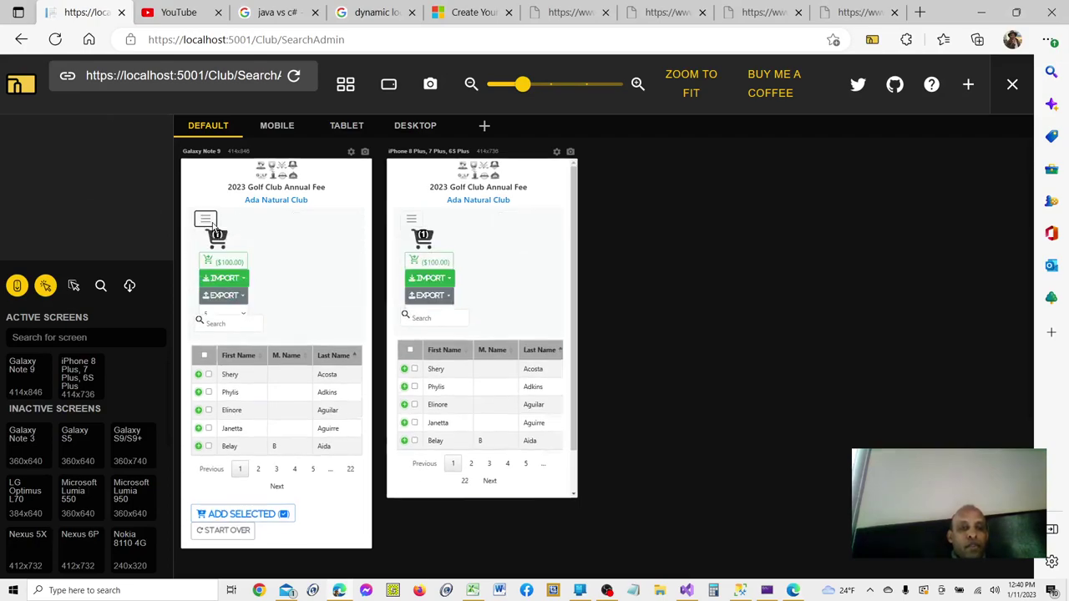
pyautogui.click(217, 243)
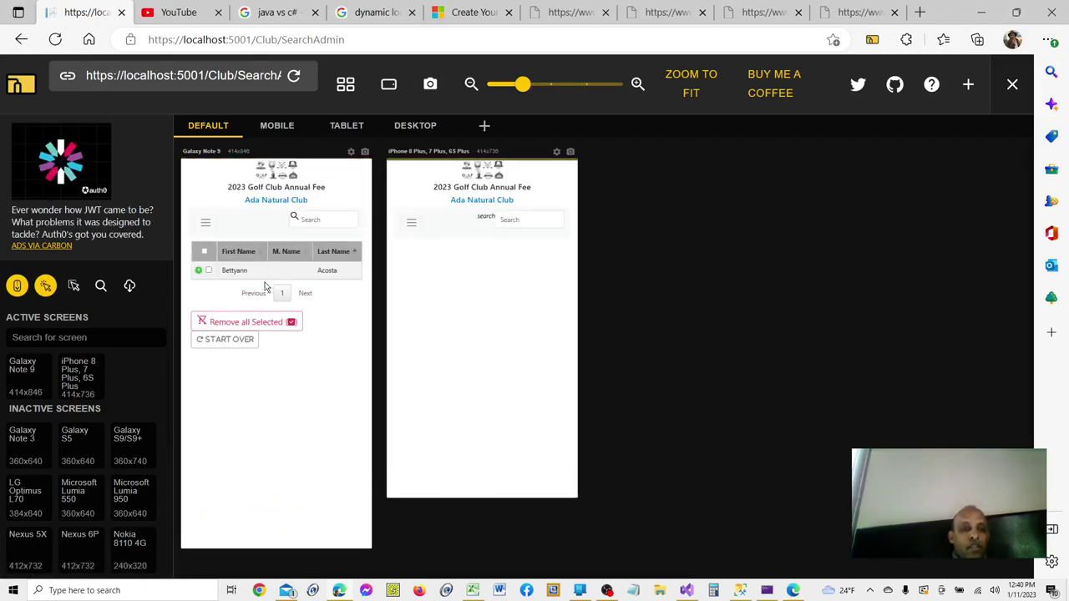
pyautogui.click(208, 224)
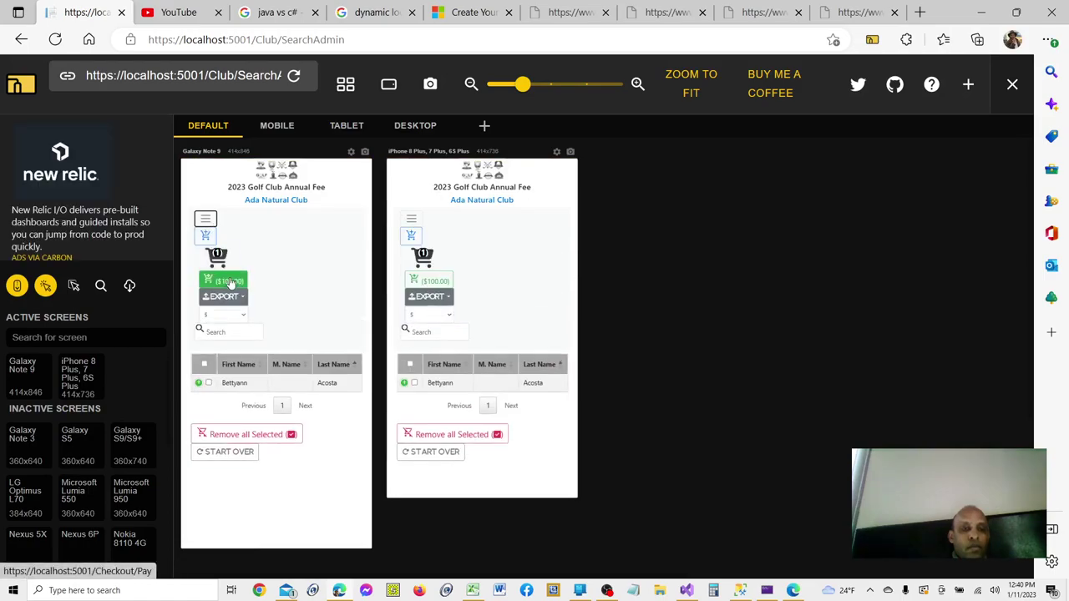
pyautogui.click(231, 283)
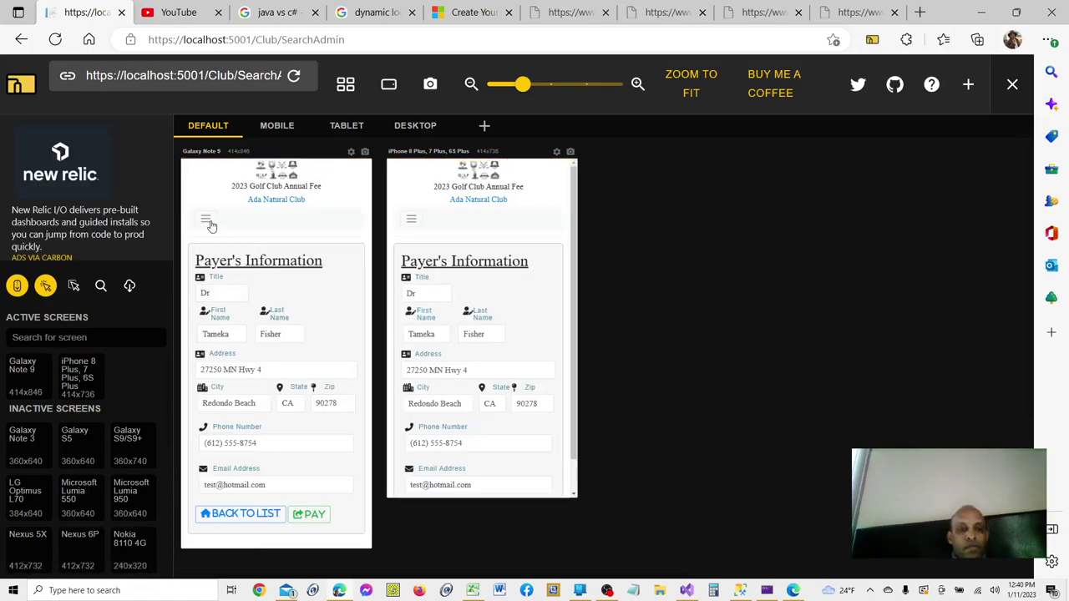
pyautogui.click(209, 223)
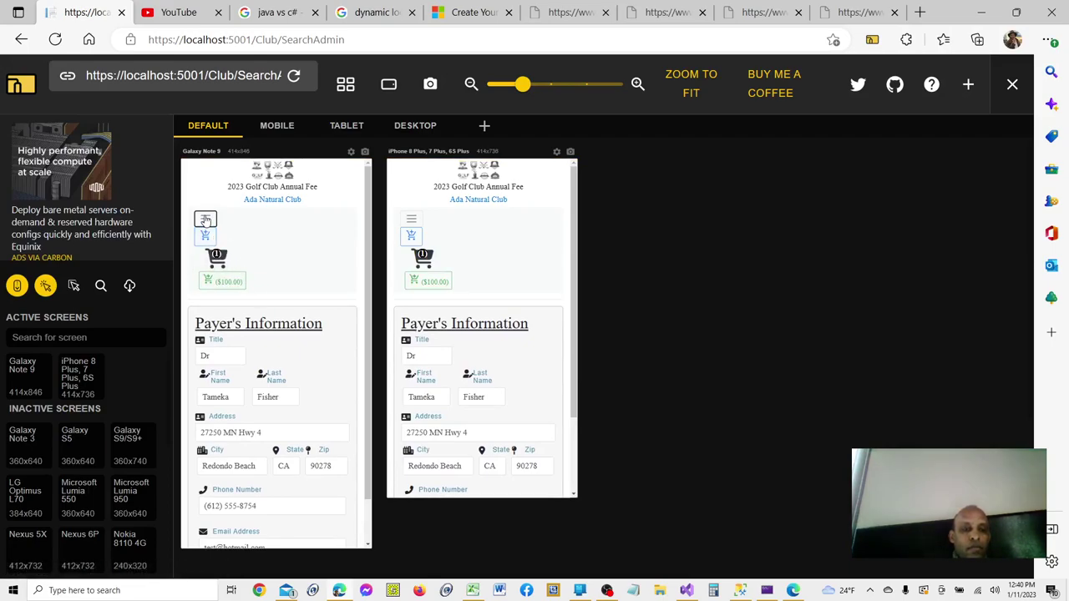
pyautogui.click(205, 234)
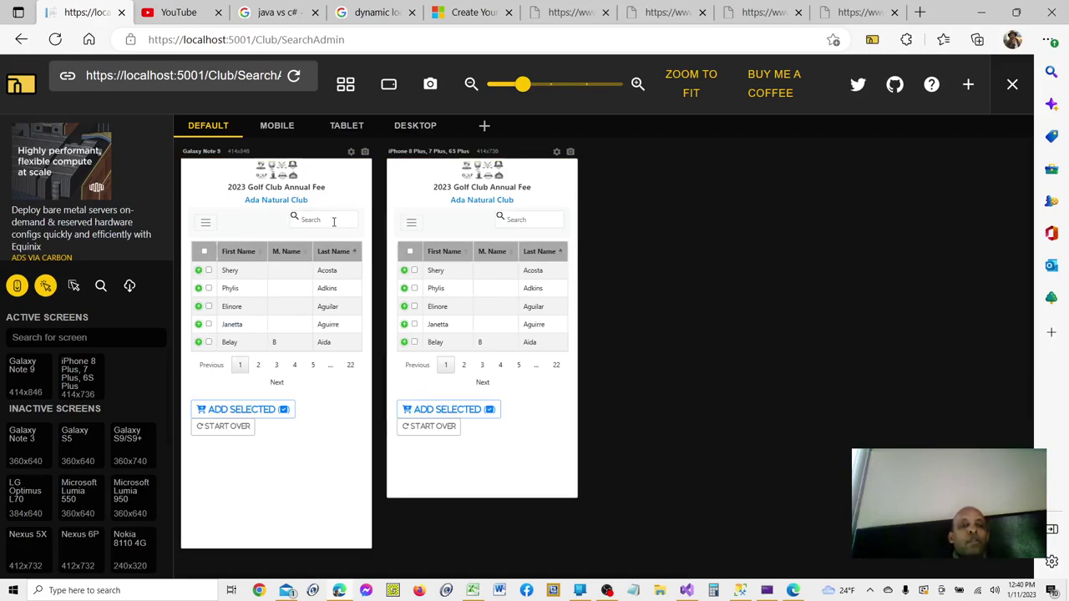
# Filter members by 'wi', then 'hin', clear the search, and reveal the cart, import and export menu
pyautogui.click(333, 221)
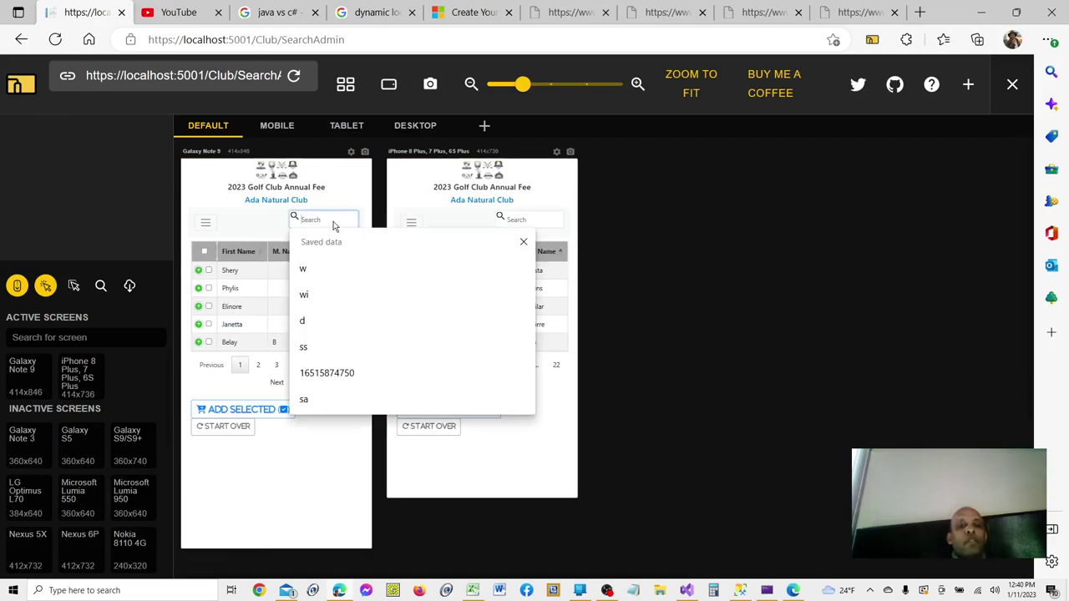
pyautogui.click(314, 288)
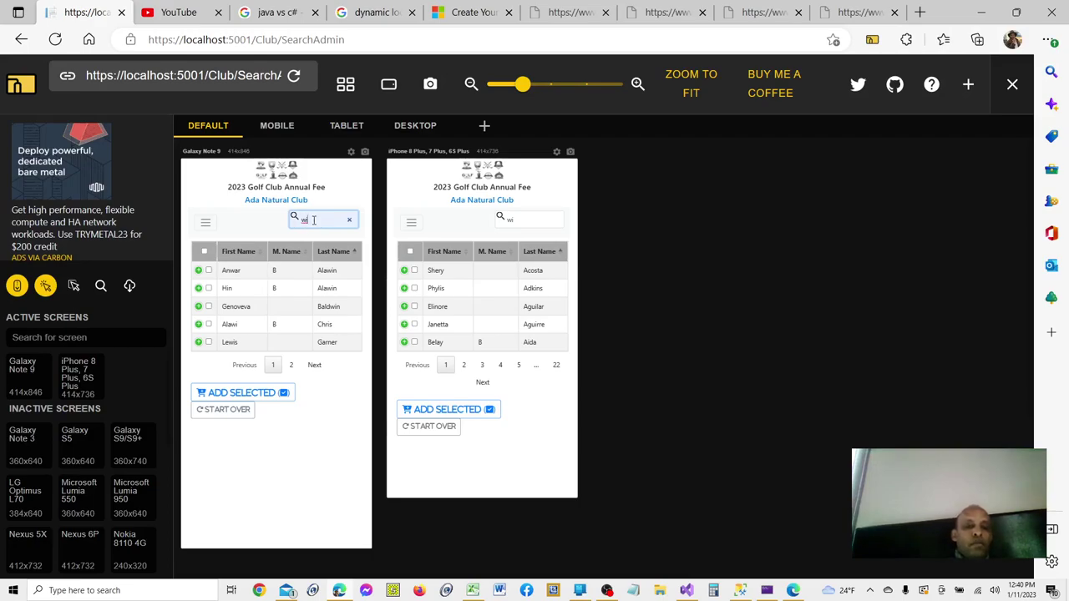
pyautogui.press('BackSpace')
pyautogui.press('BackSpace')
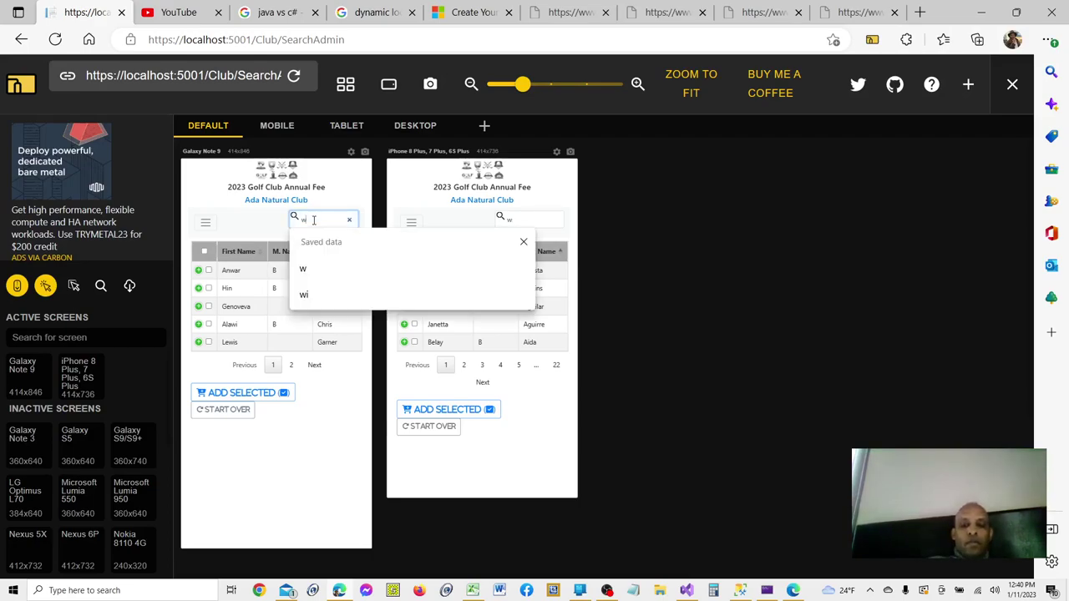
pyautogui.write('hin')
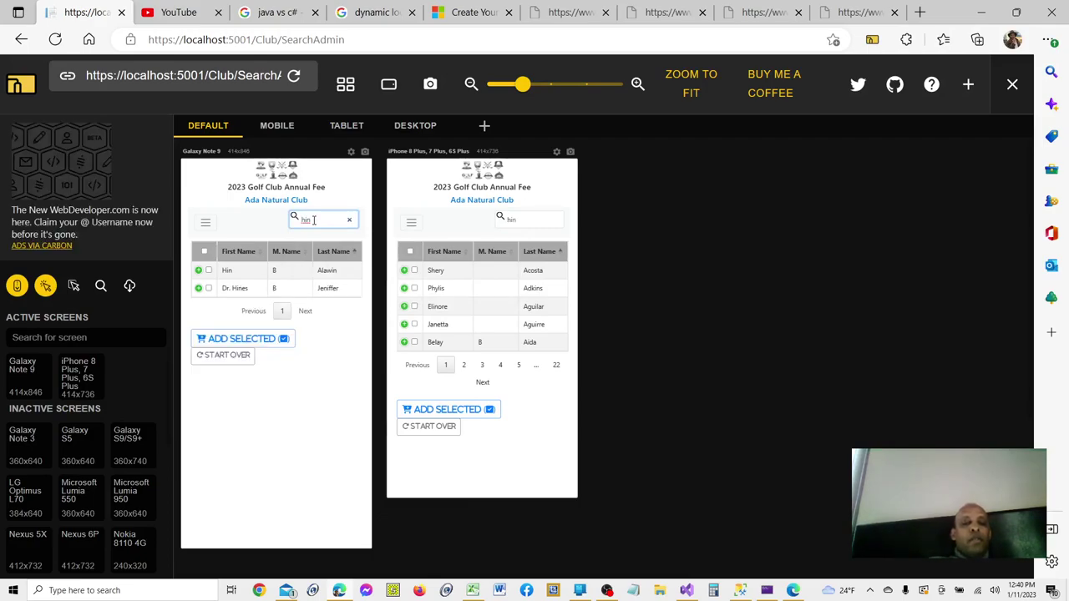
pyautogui.press('BackSpace')
pyautogui.press('BackSpace')
pyautogui.press('BackSpace')
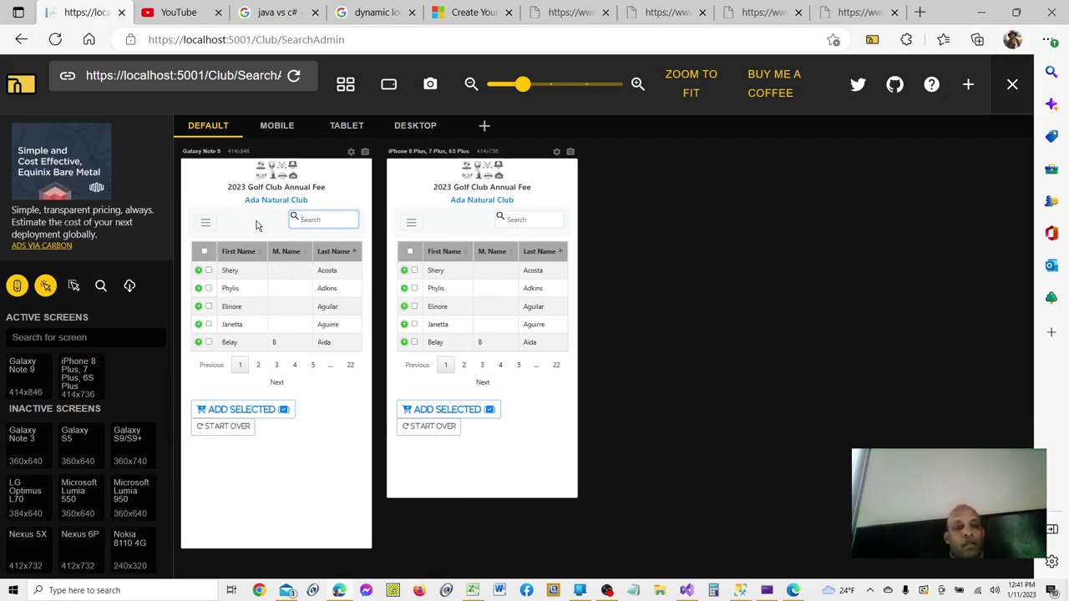
pyautogui.click(205, 222)
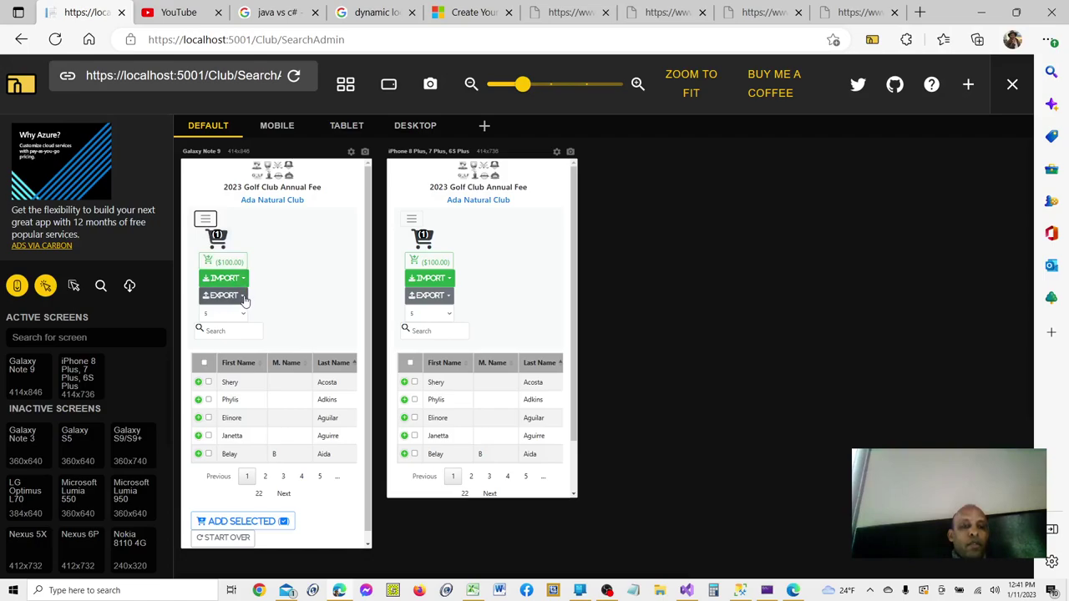
# Print the member list from the export options, check the import options, then collapse the cart/import/export menu
pyautogui.click(242, 298)
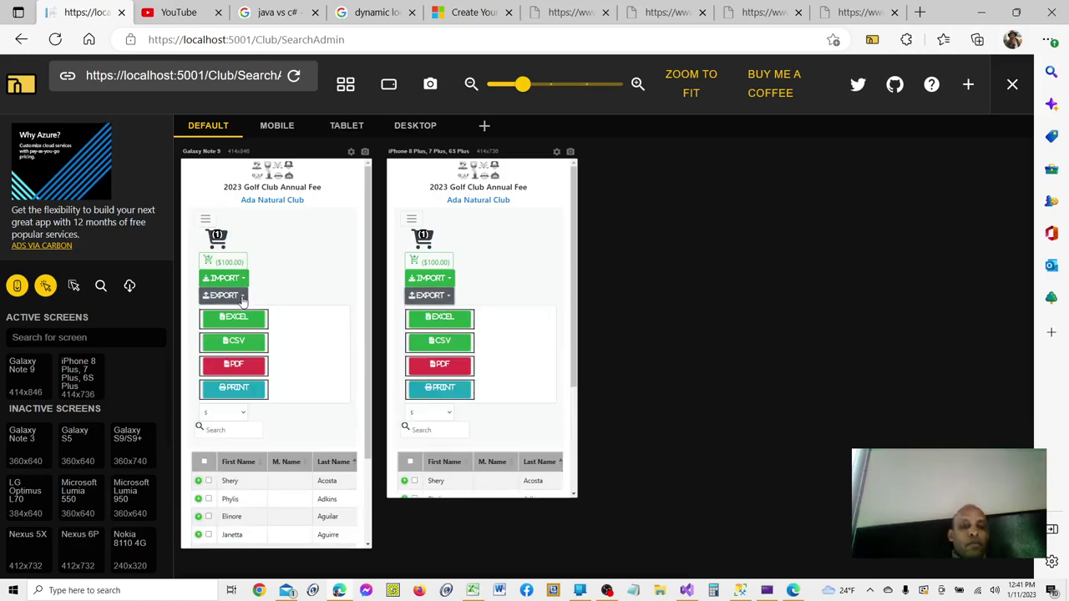
pyautogui.click(248, 390)
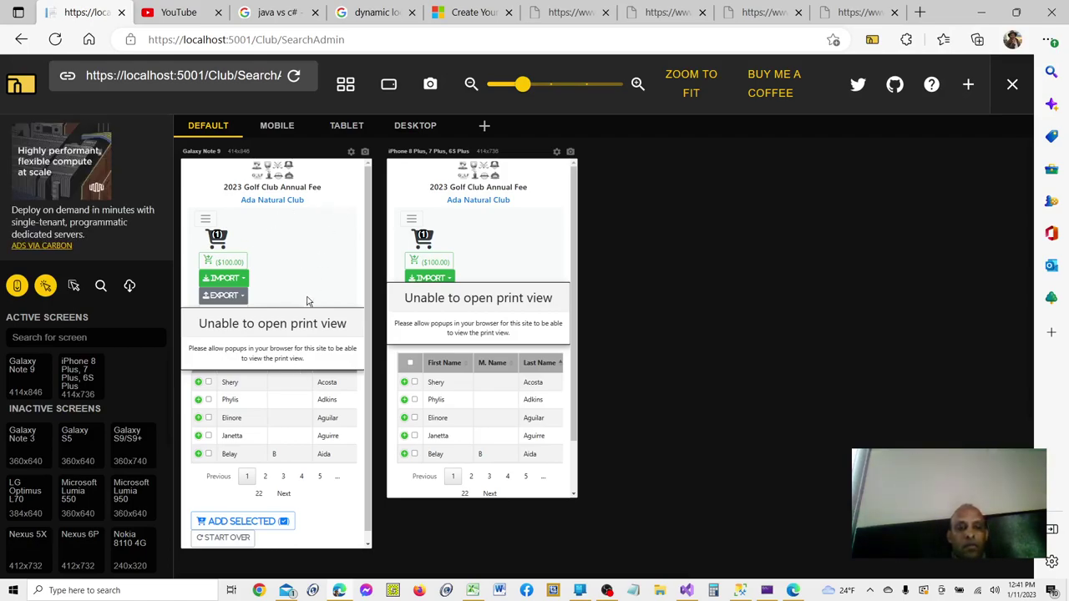
pyautogui.click(247, 276)
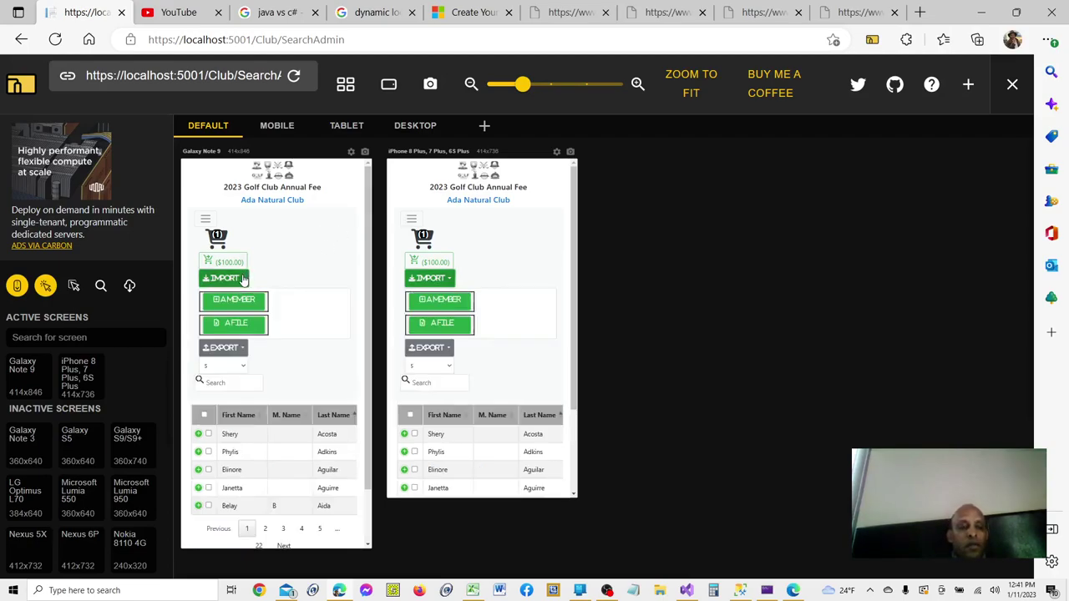
pyautogui.click(244, 349)
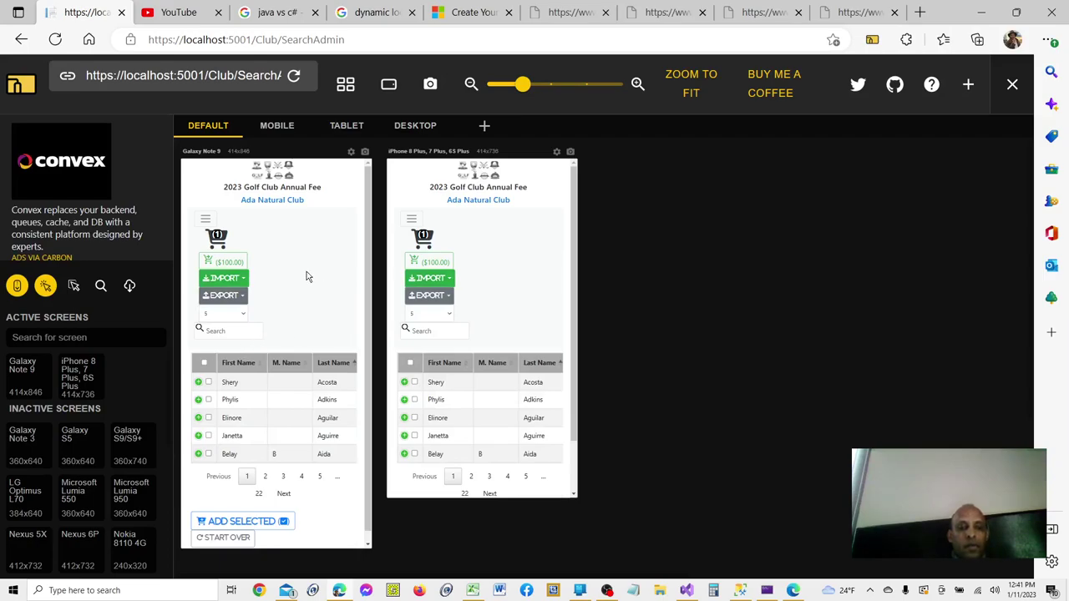
pyautogui.click(204, 220)
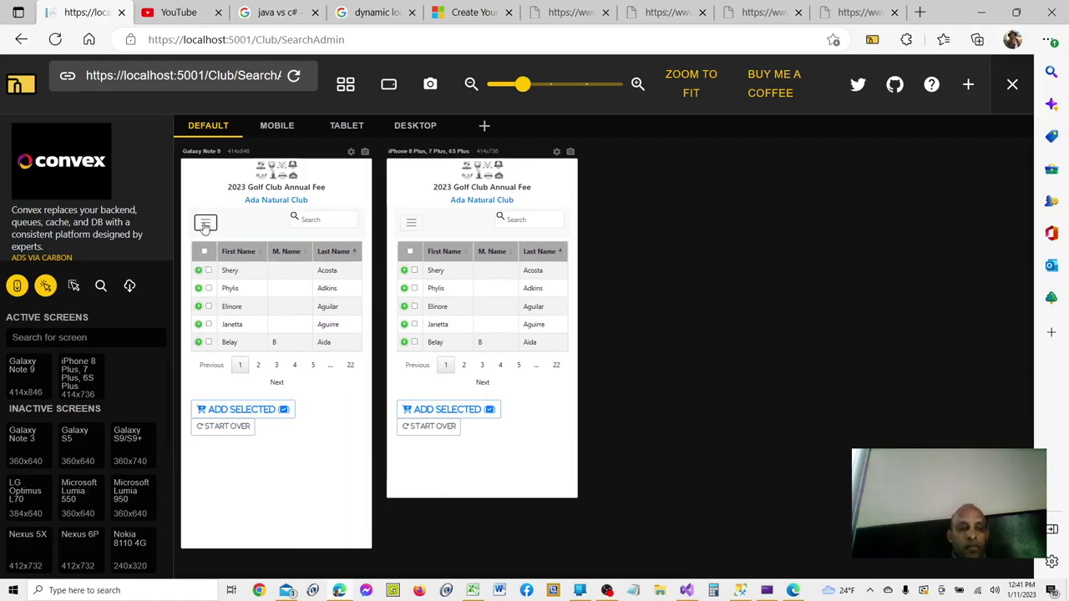
# Select all members, switch the member table to show All rows, then clear the selection
pyautogui.click(204, 253)
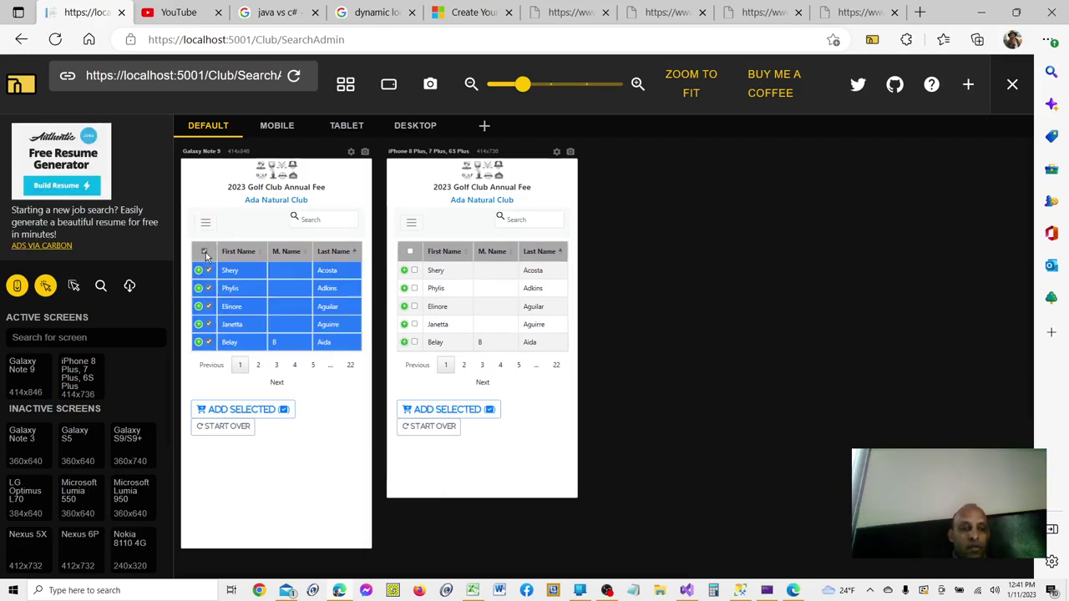
pyautogui.click(206, 223)
pyautogui.click(206, 221)
pyautogui.click(206, 222)
pyautogui.click(241, 315)
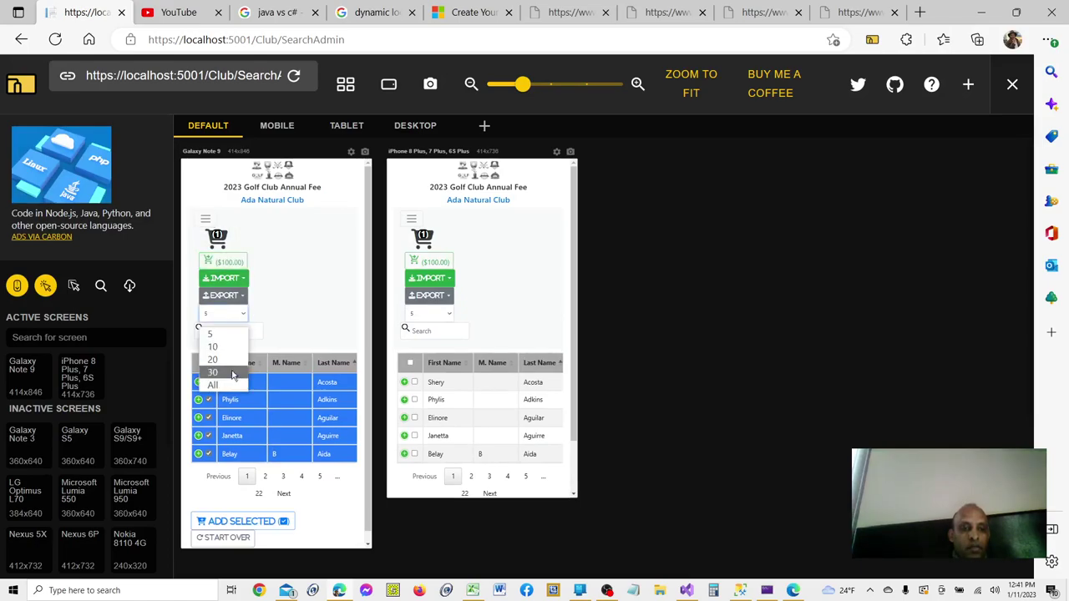
pyautogui.click(213, 385)
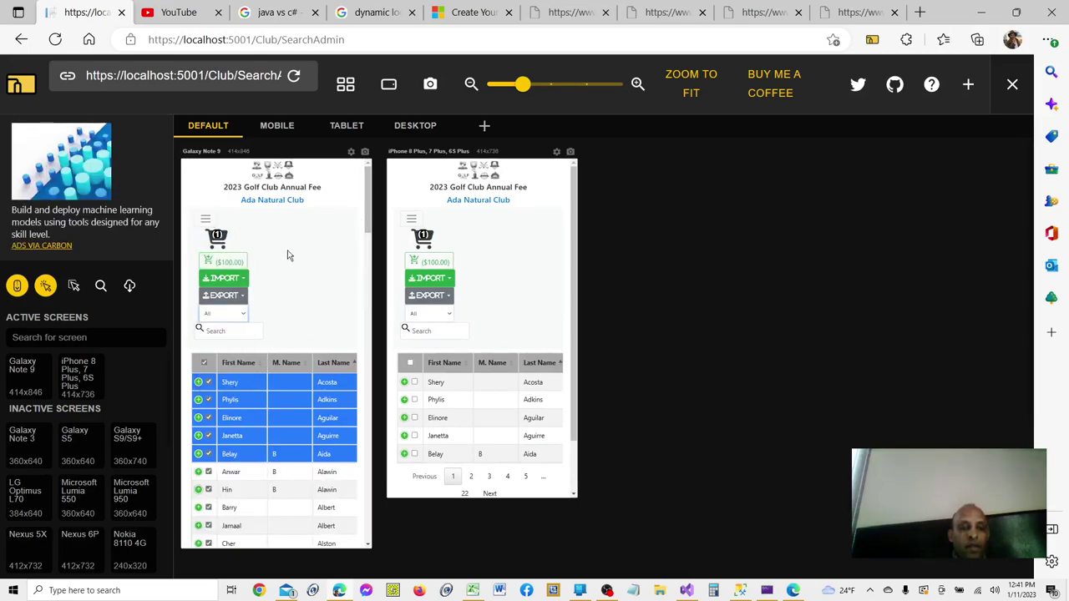
pyautogui.click(206, 362)
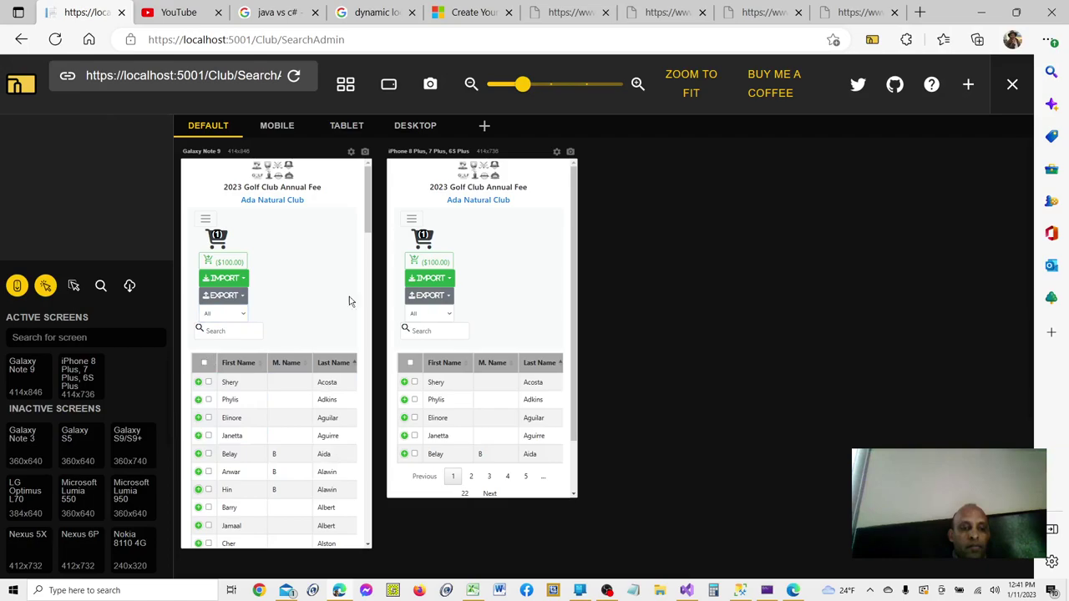
pyautogui.moveTo(367, 216); pyautogui.dragTo(367, 175)
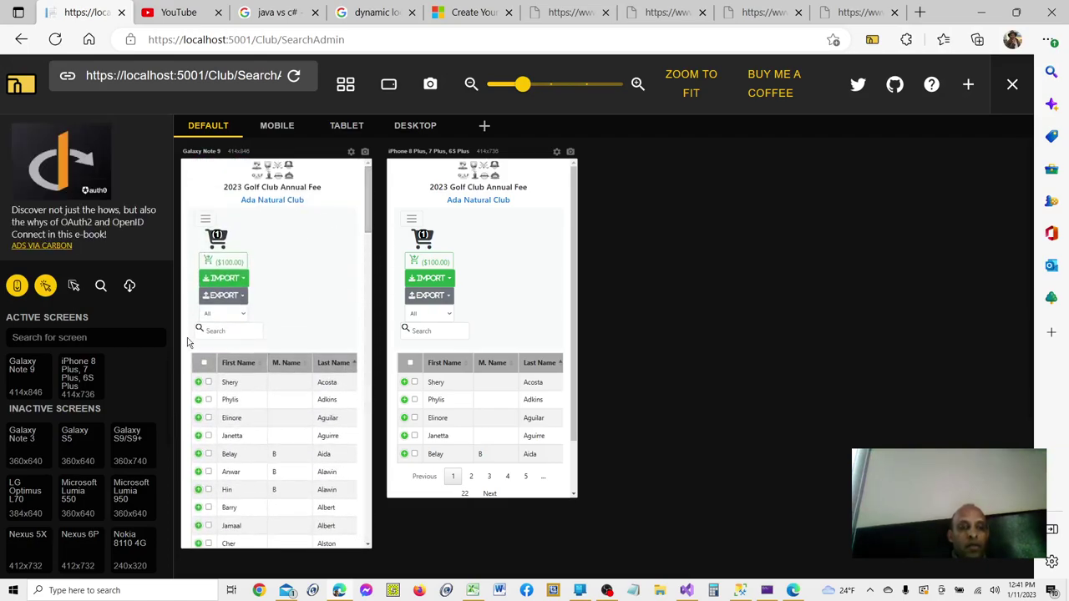
# At 5 rows per page, add all selected members to the cart (105, $10,450.00) and proceed to payer's information
pyautogui.click(239, 317)
pyautogui.click(220, 334)
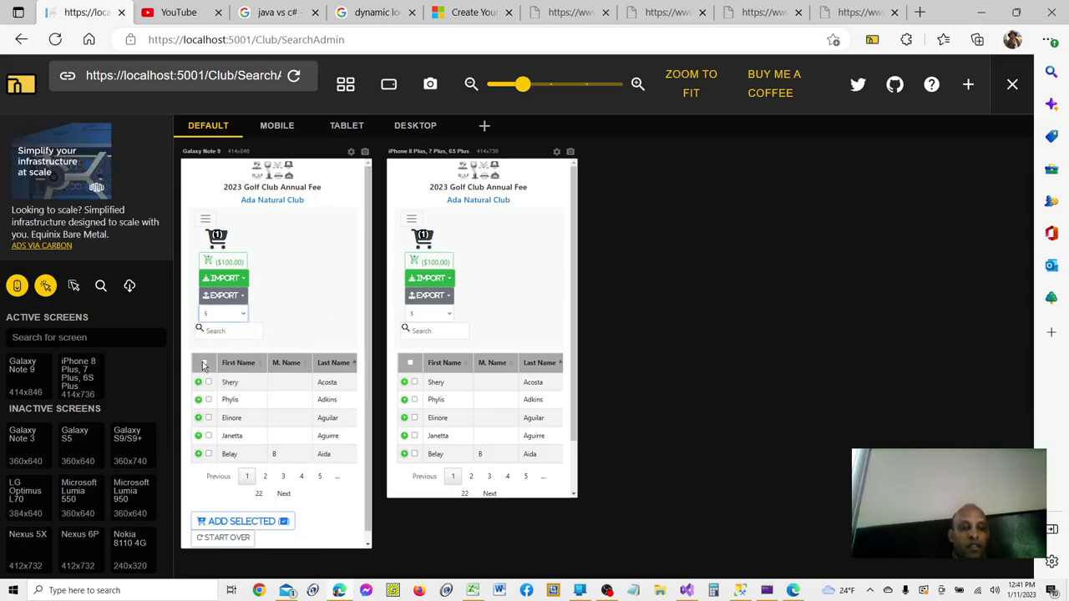
pyautogui.click(204, 363)
pyautogui.click(248, 508)
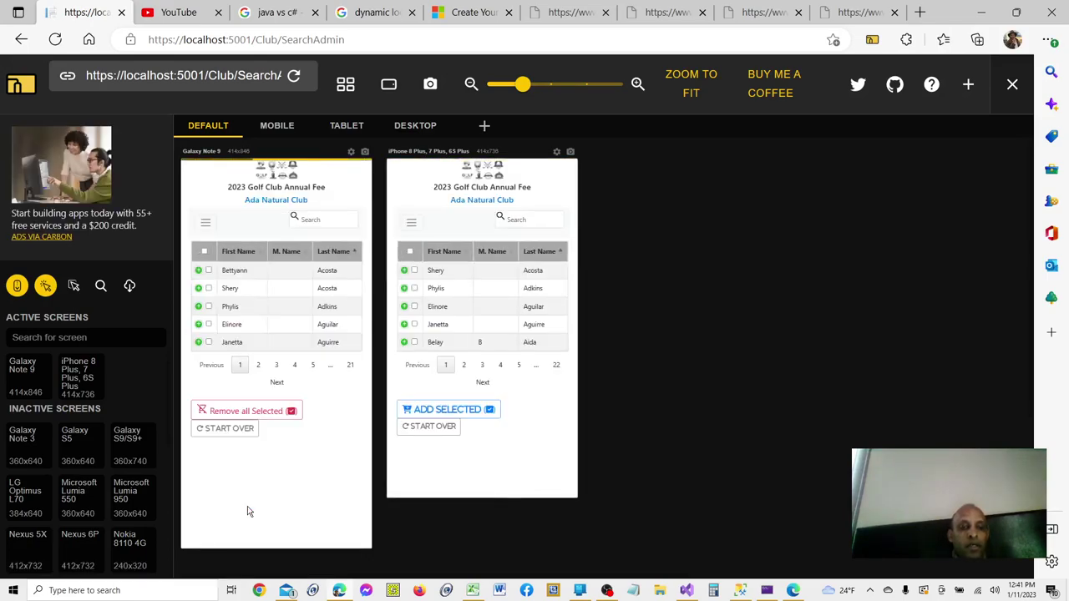
pyautogui.click(207, 223)
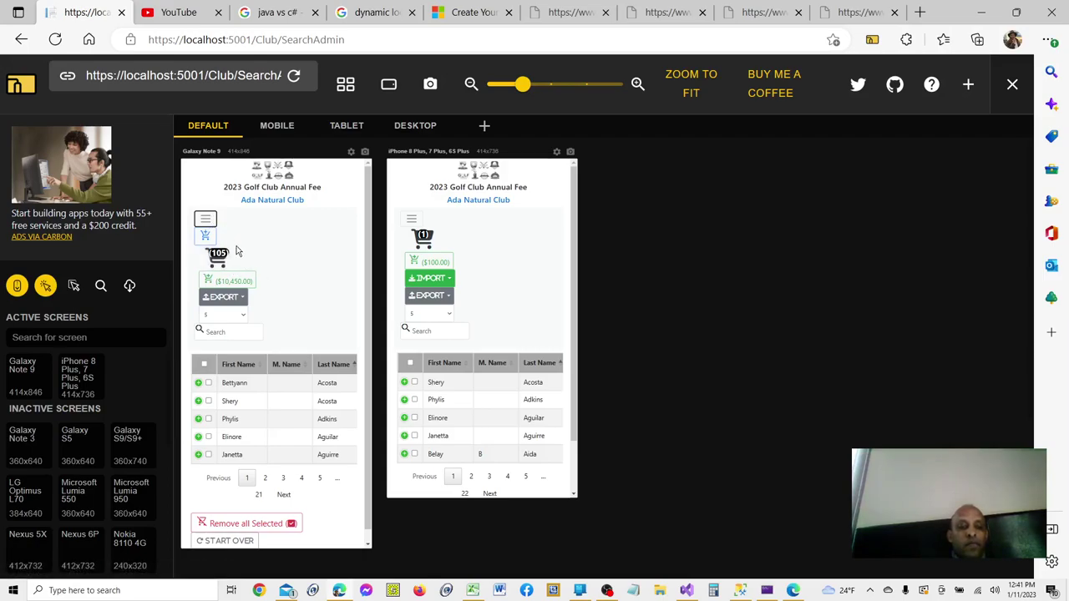
pyautogui.click(249, 280)
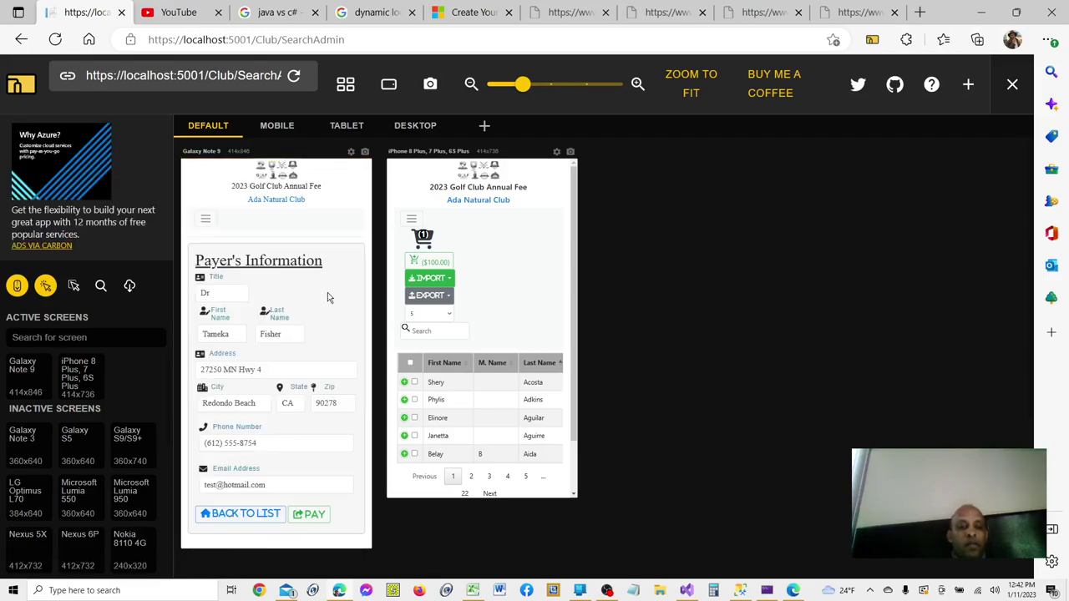
pyautogui.click(418, 223)
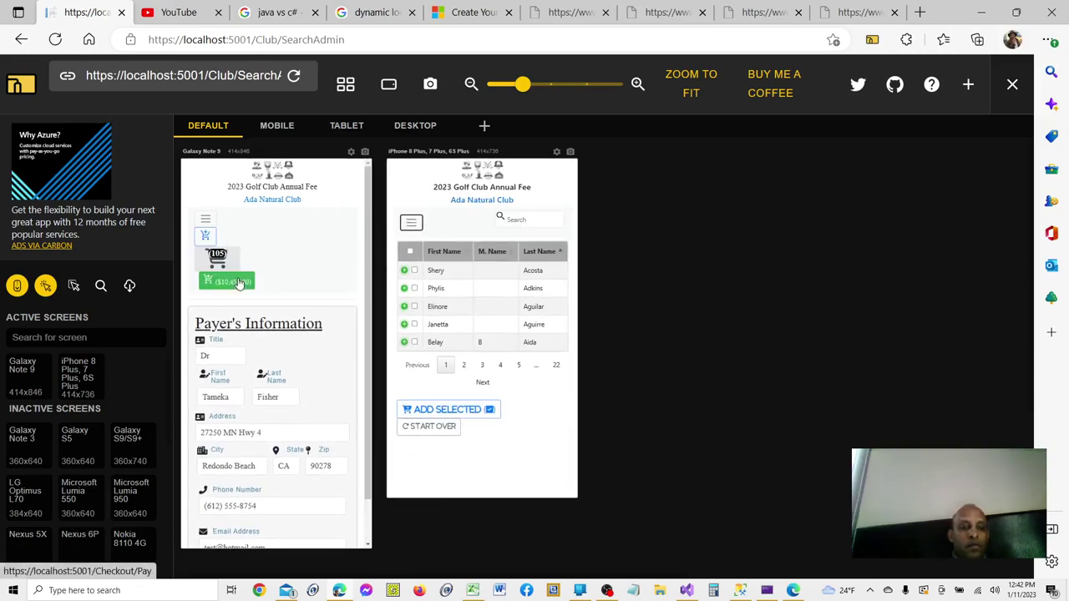
pyautogui.scroll(-2, 295, 340)
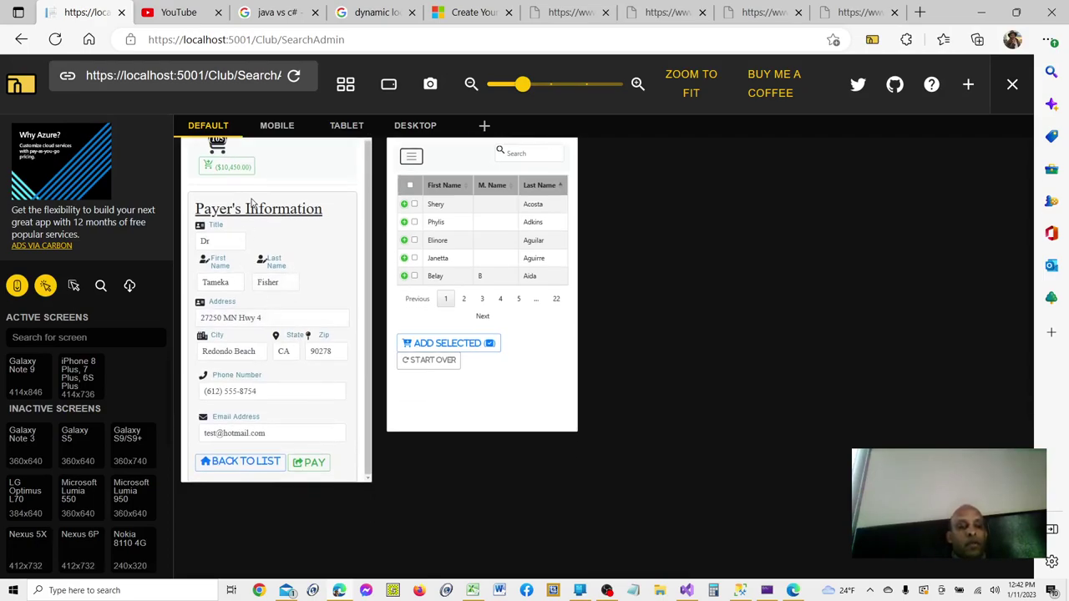
pyautogui.scroll(1, 284, 225)
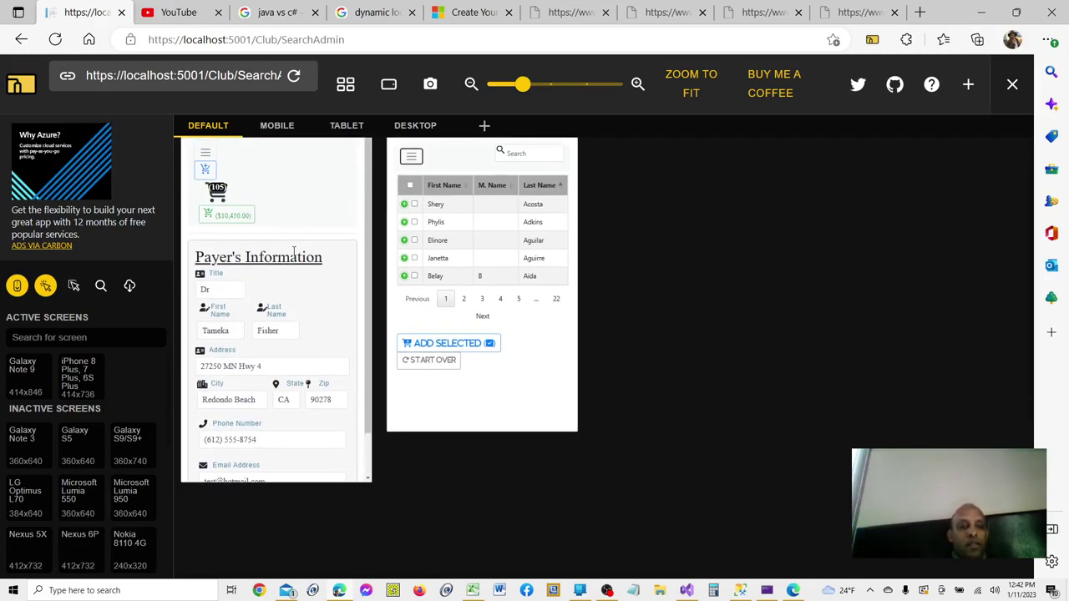
pyautogui.scroll(-1, 306, 284)
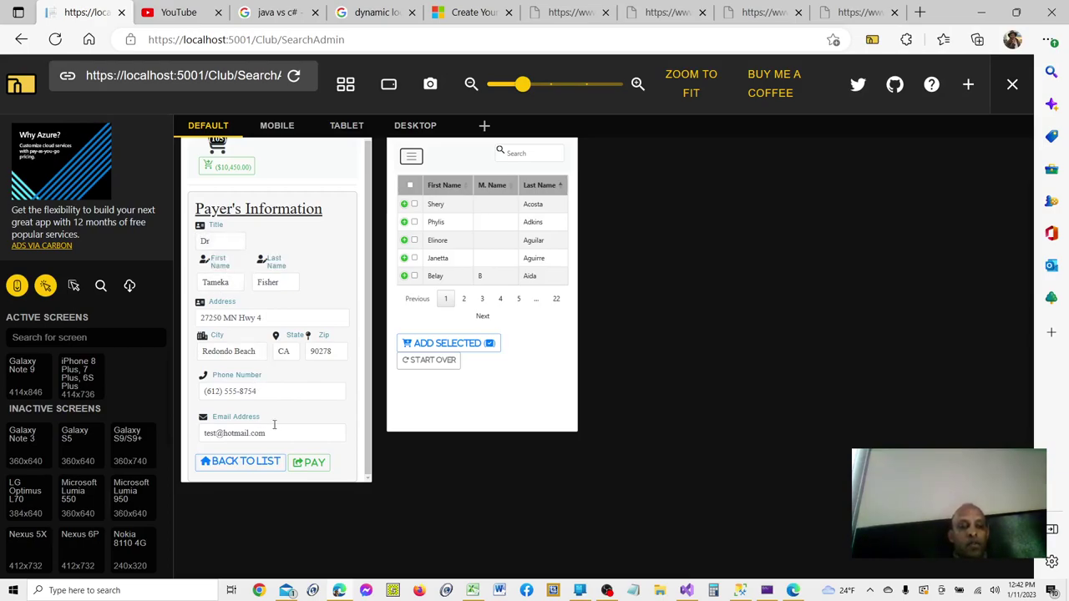
pyautogui.scroll(1, 317, 217)
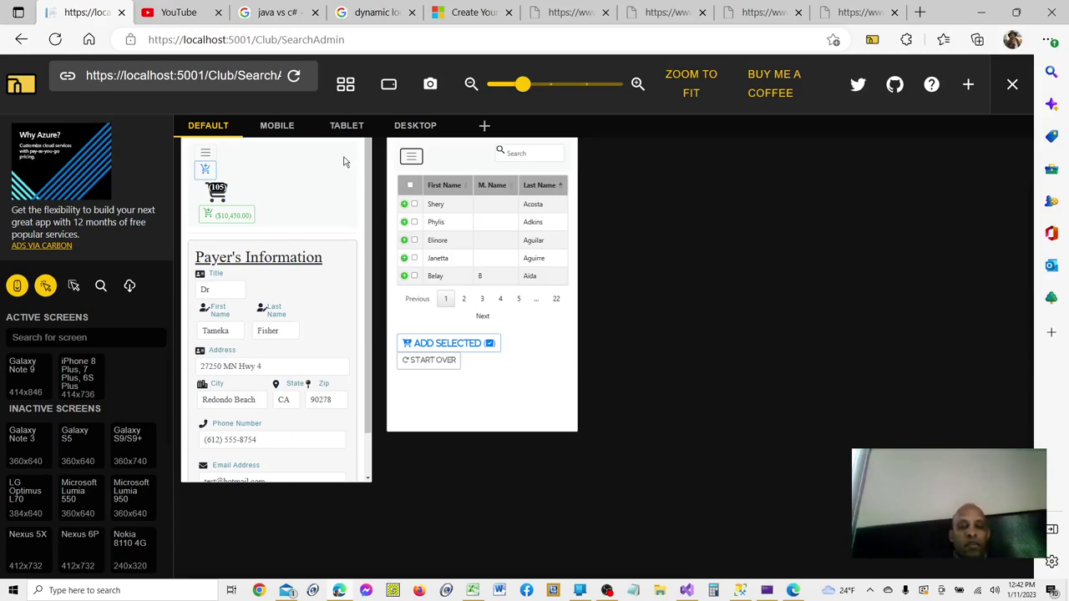
pyautogui.click(206, 154)
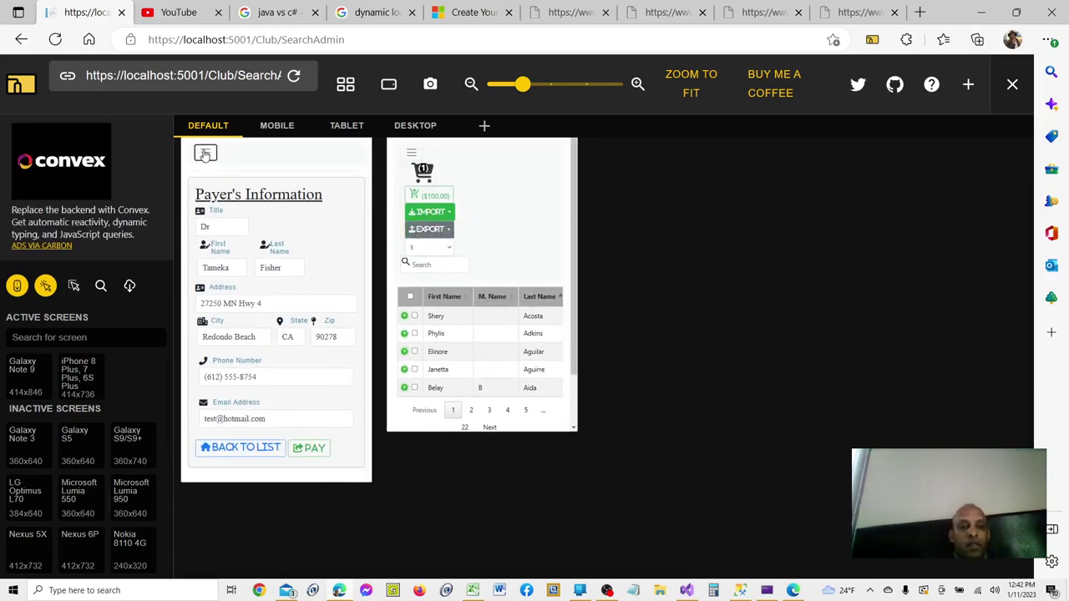
# Check the shopping cart, then choose IMPORT > A MEMBER from the menu
pyautogui.click(205, 153)
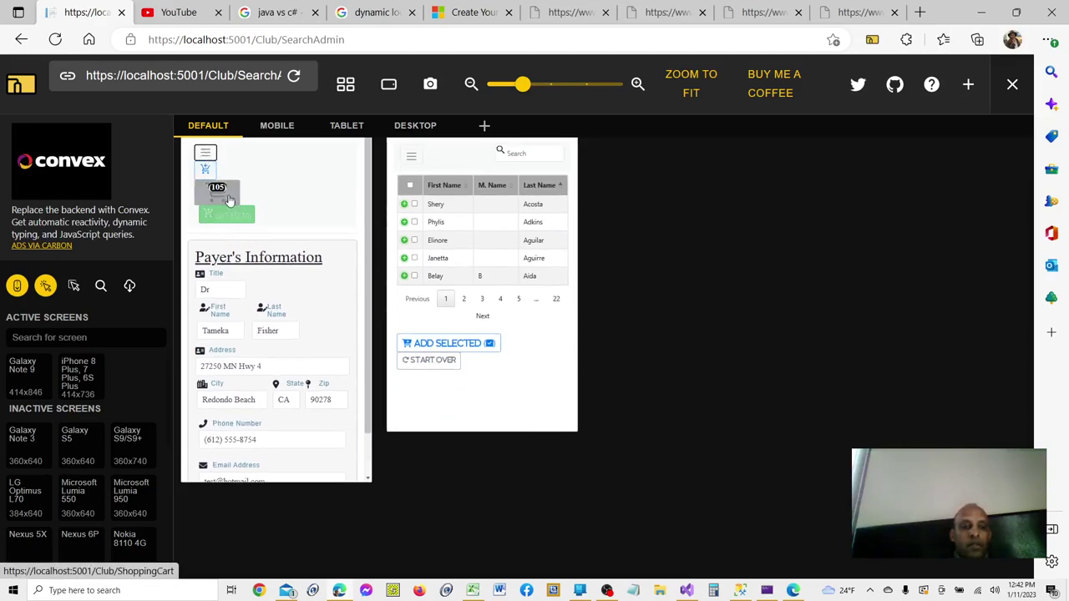
pyautogui.click(204, 170)
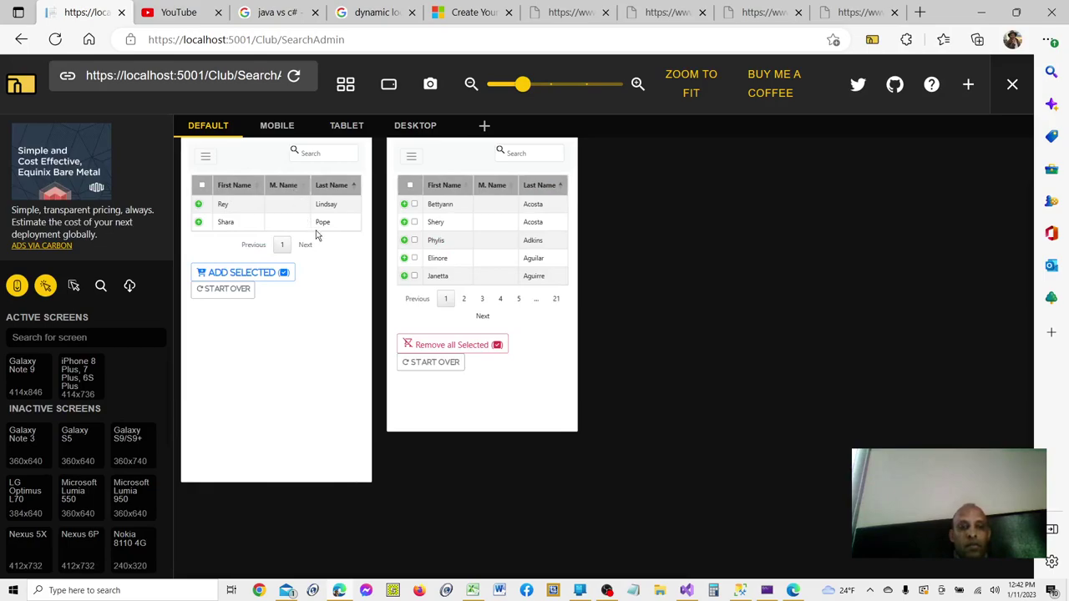
pyautogui.click(206, 220)
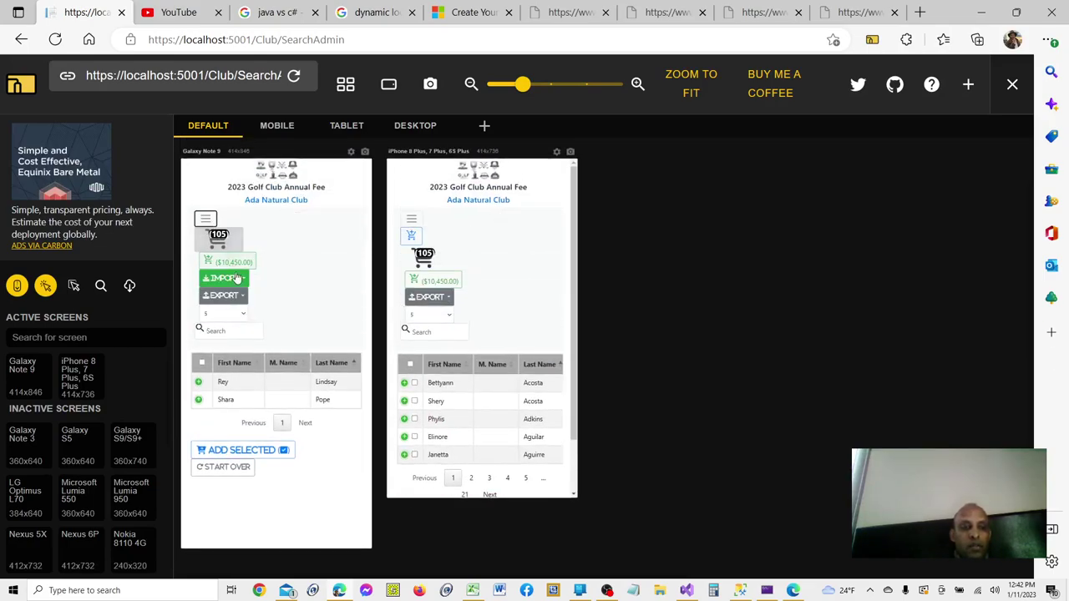
pyautogui.click(240, 280)
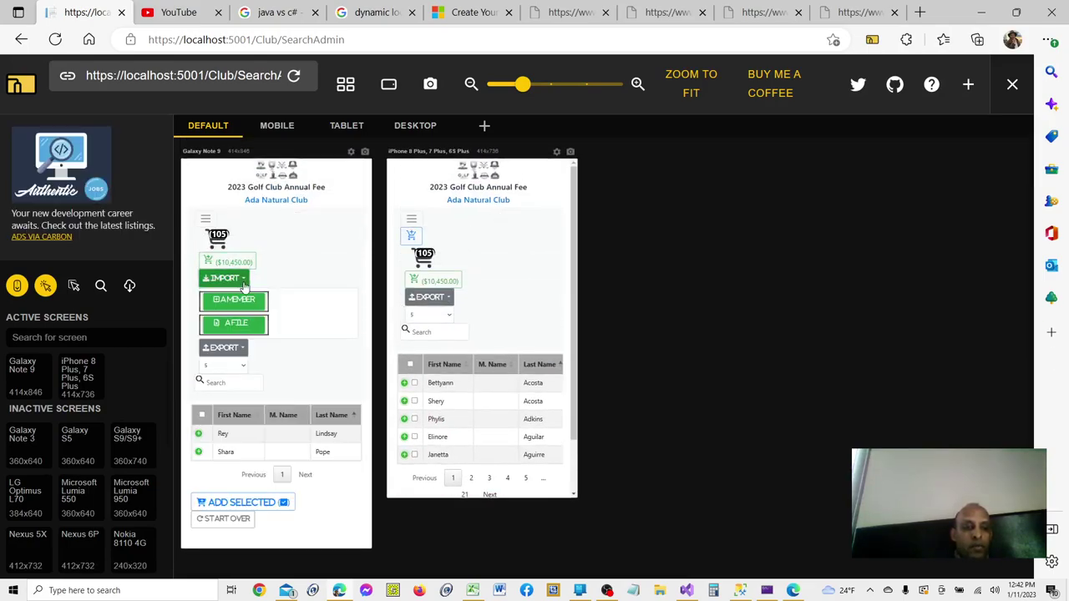
pyautogui.click(251, 298)
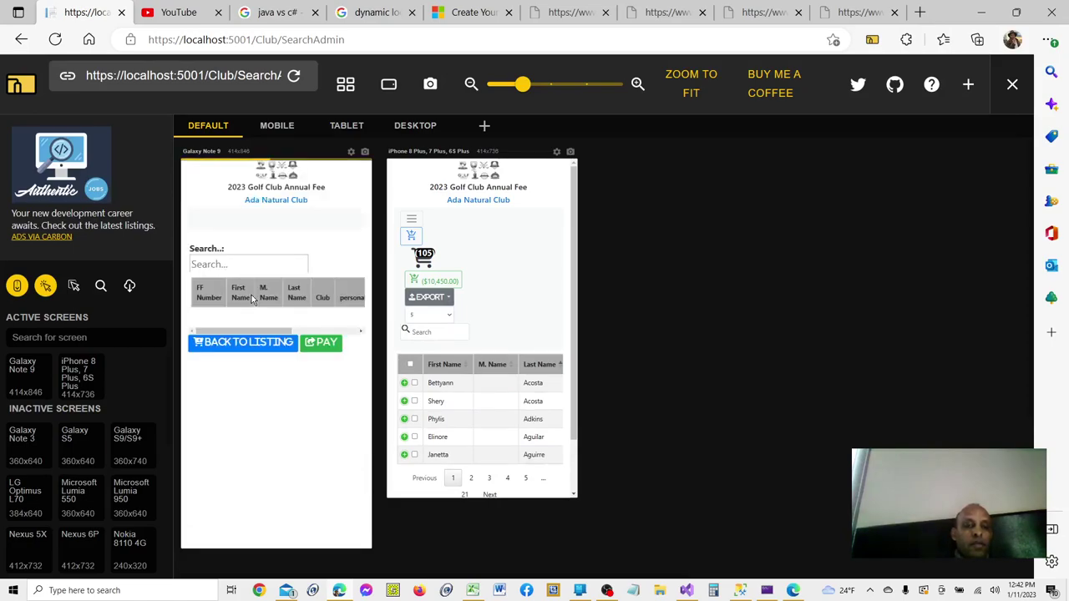
# Search members for 'sa', swap it for the spelling suggestion 'sat', then reload the search page
pyautogui.click(259, 265)
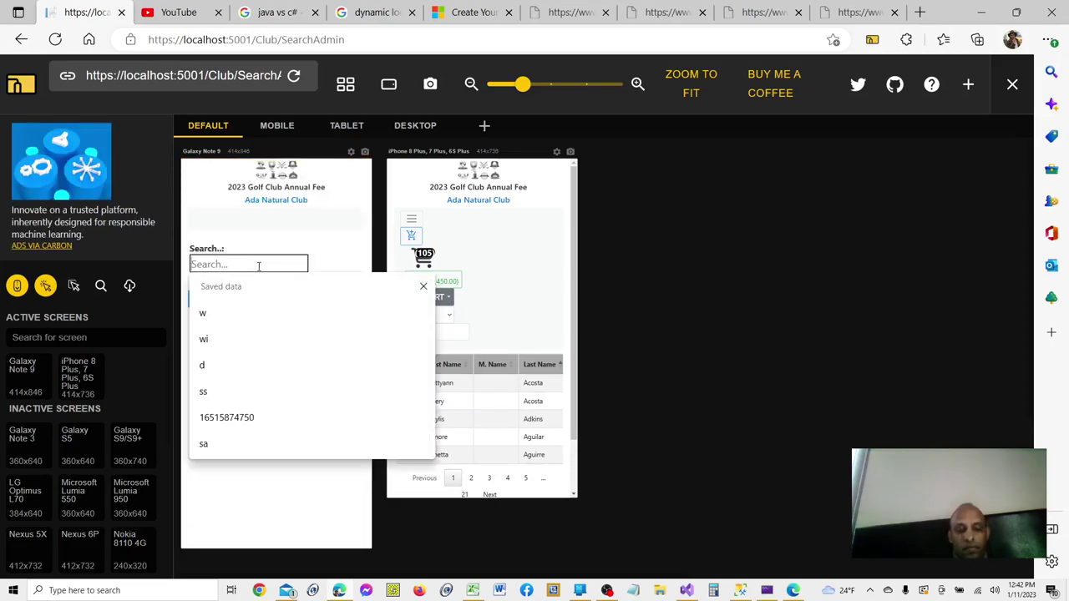
pyautogui.write('sa')
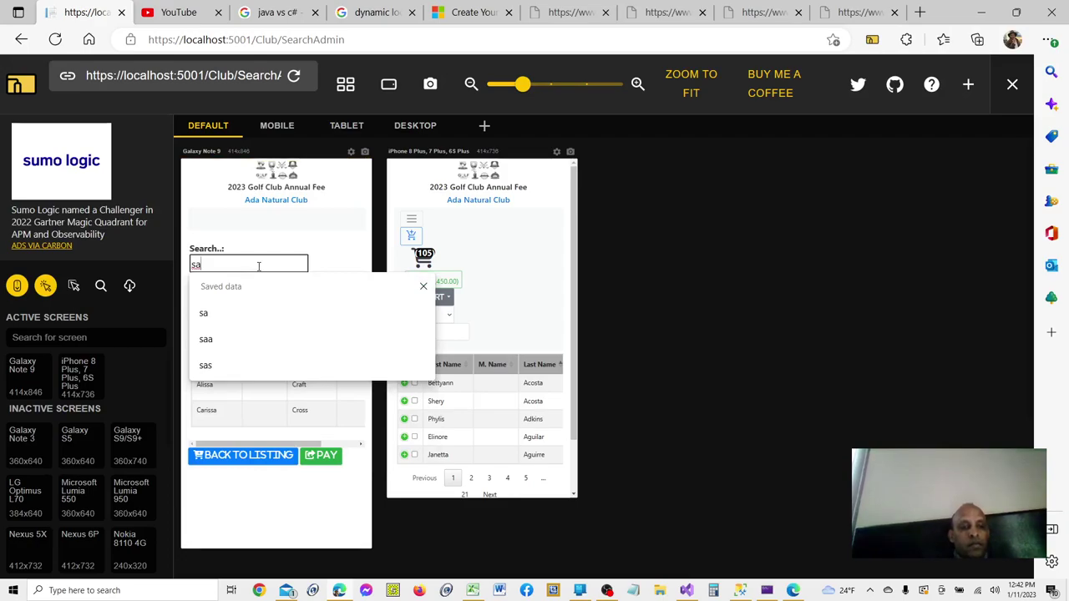
pyautogui.click(219, 311)
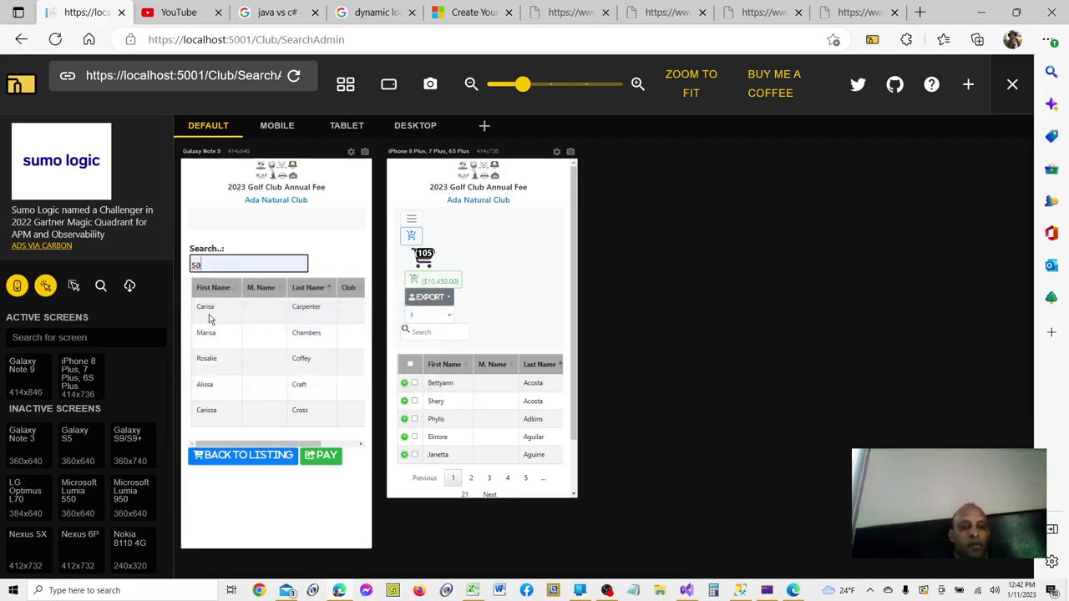
pyautogui.click(289, 259)
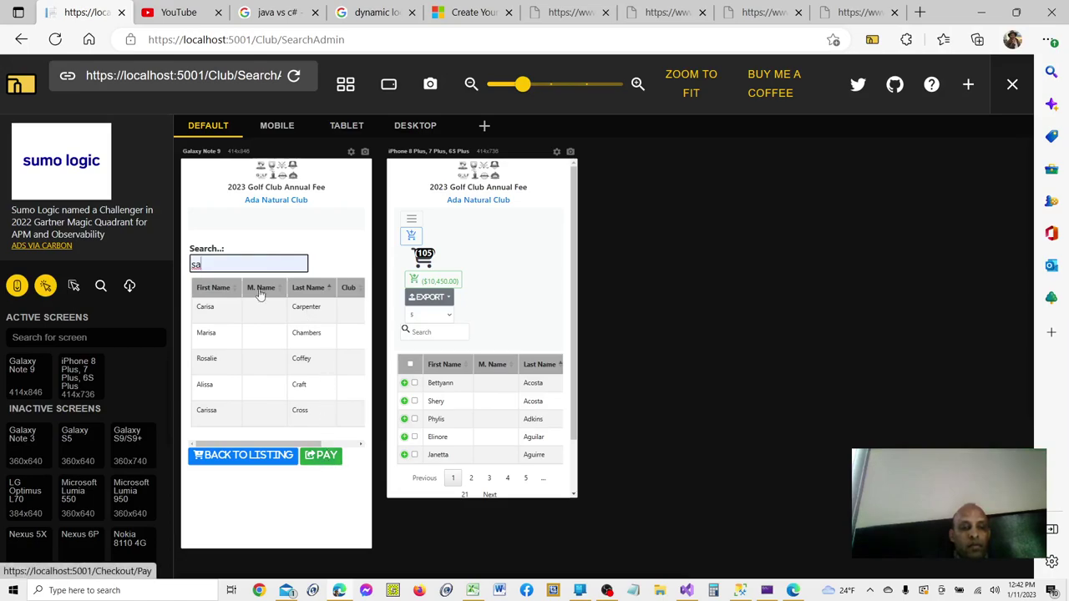
pyautogui.click(260, 258)
pyautogui.click(213, 312)
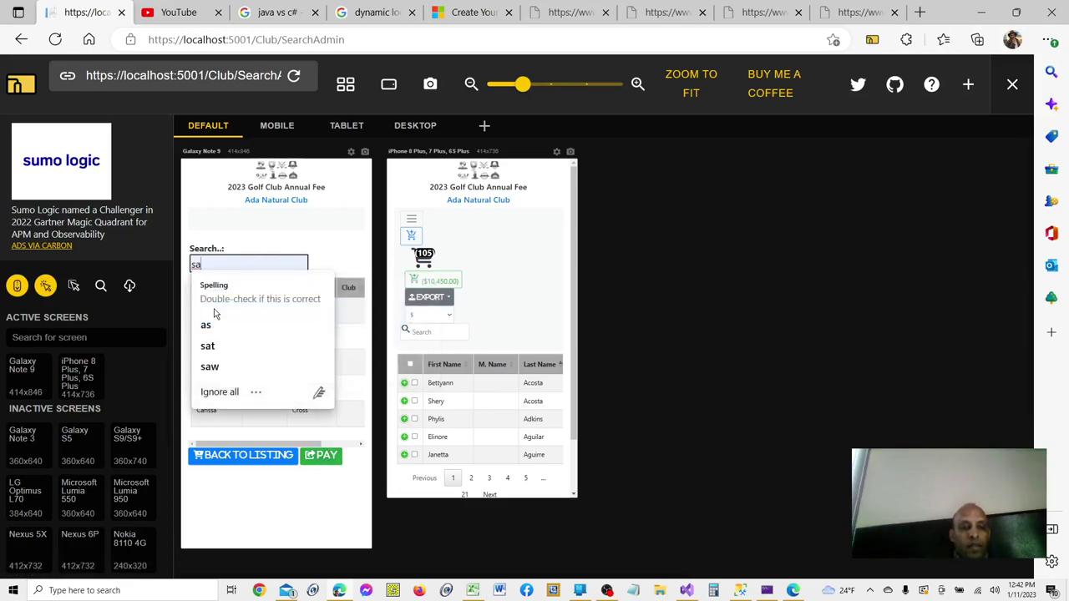
pyautogui.click(224, 346)
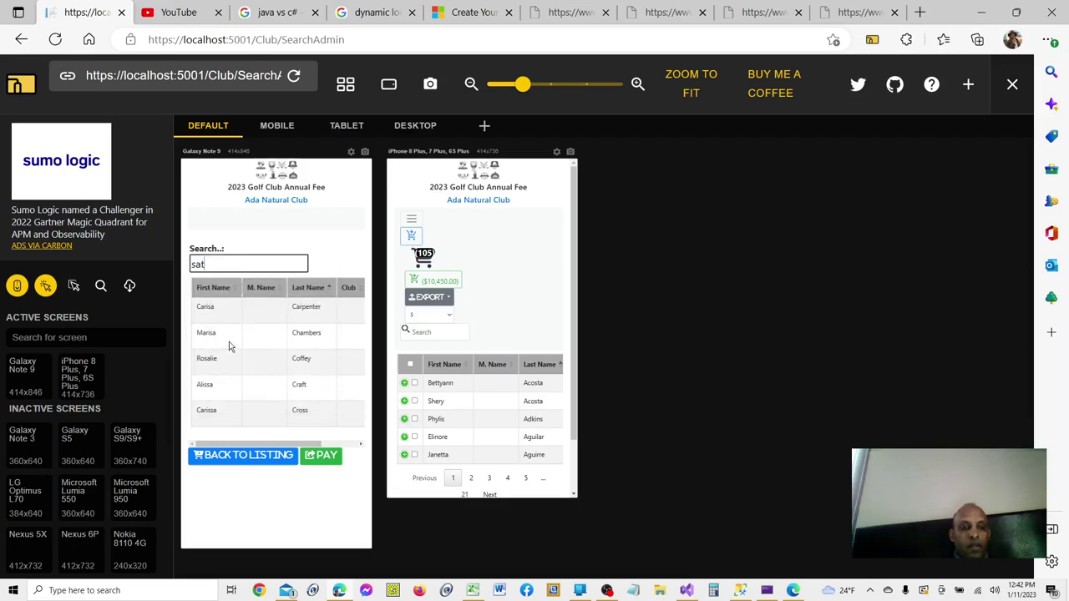
pyautogui.click(55, 39)
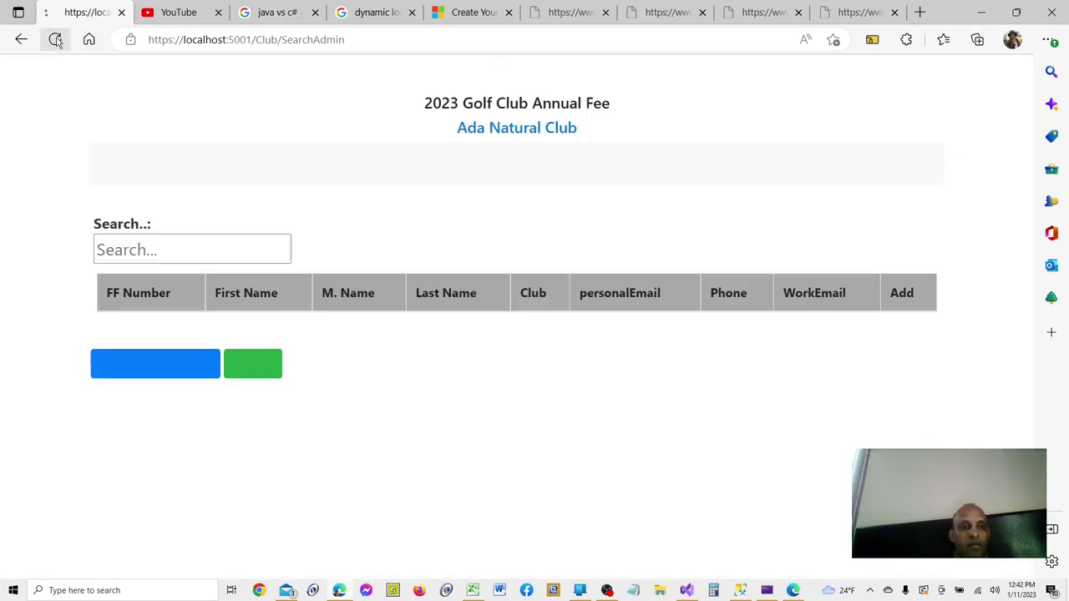
# Return to the phone previews and search members for 'sa' in the Galaxy preview
pyautogui.click(872, 40)
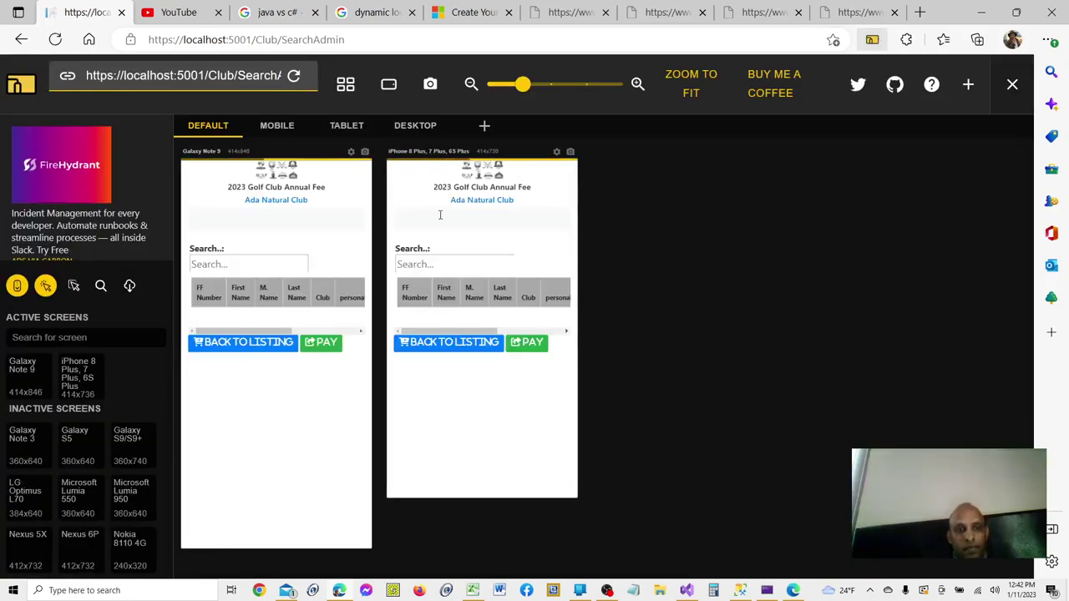
pyautogui.click(259, 265)
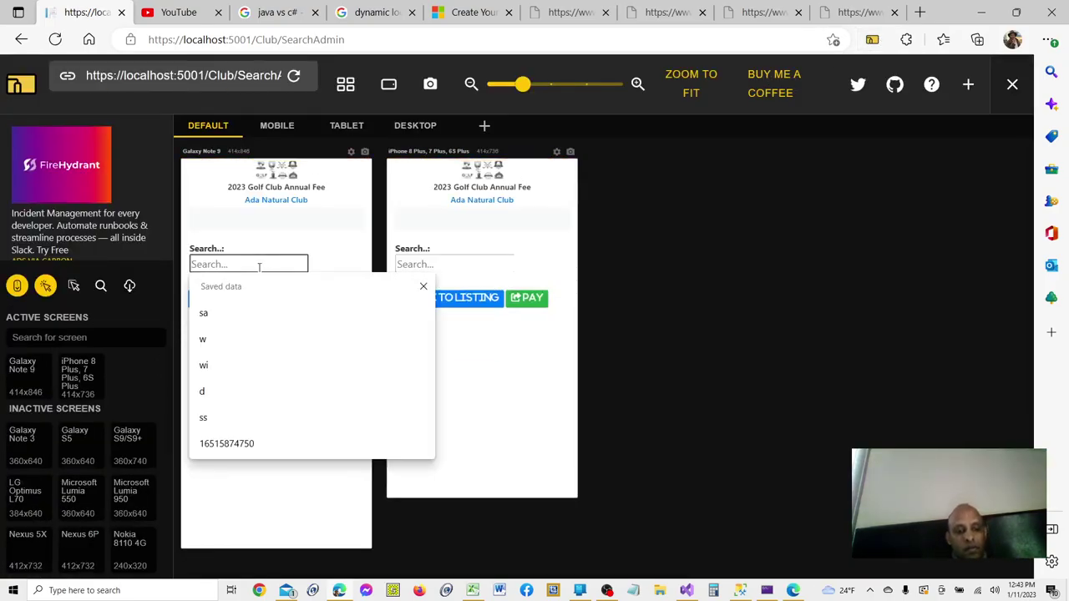
pyautogui.write('sa')
pyautogui.click(216, 315)
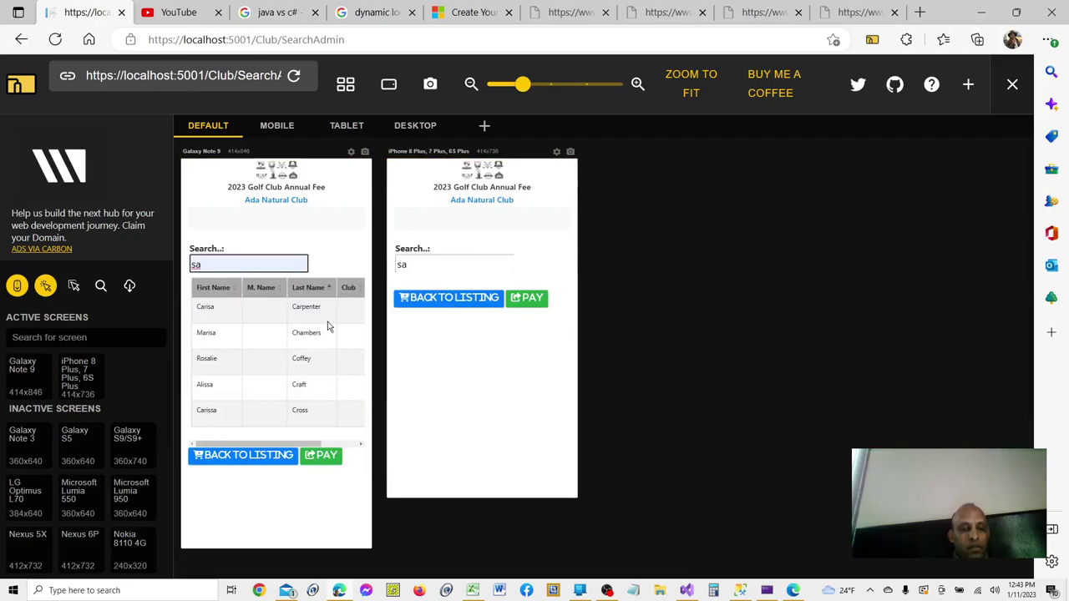
# Scroll the results table right and add the first result, Carpenter, to the cart
pyautogui.scroll(-3, 315, 434)
pyautogui.scroll(3, 322, 393)
pyautogui.hscroll(2, 305, 441)
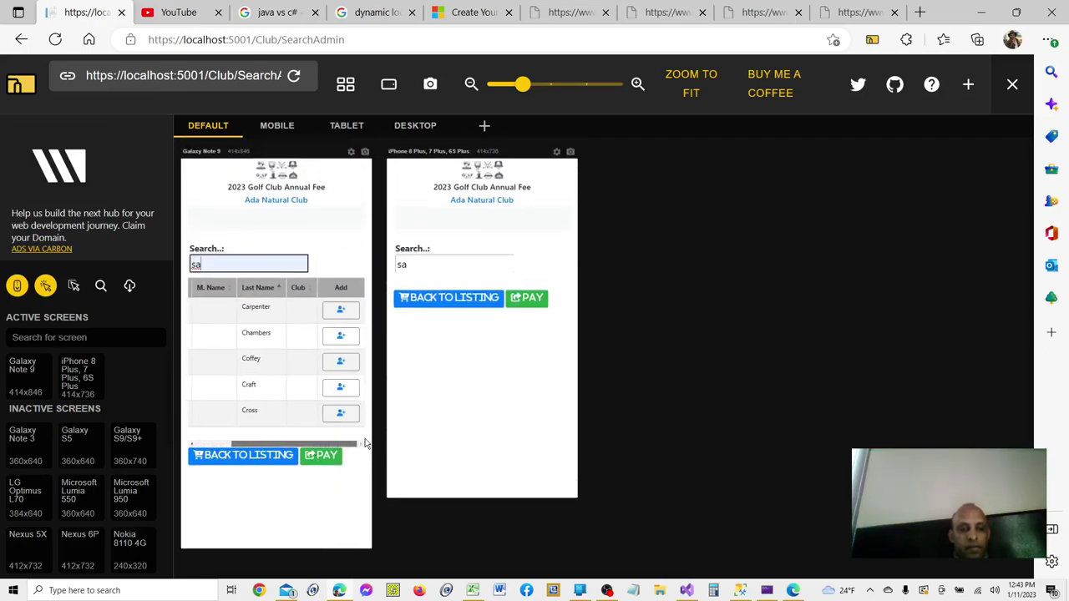
pyautogui.hscroll(-2, 288, 441)
pyautogui.hscroll(2, 288, 441)
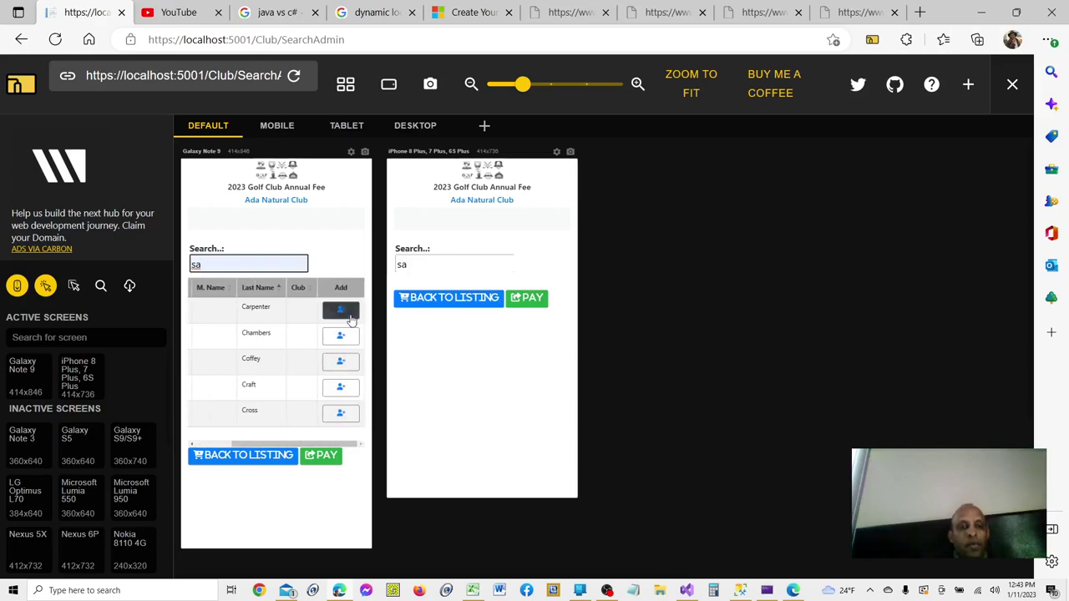
pyautogui.click(341, 308)
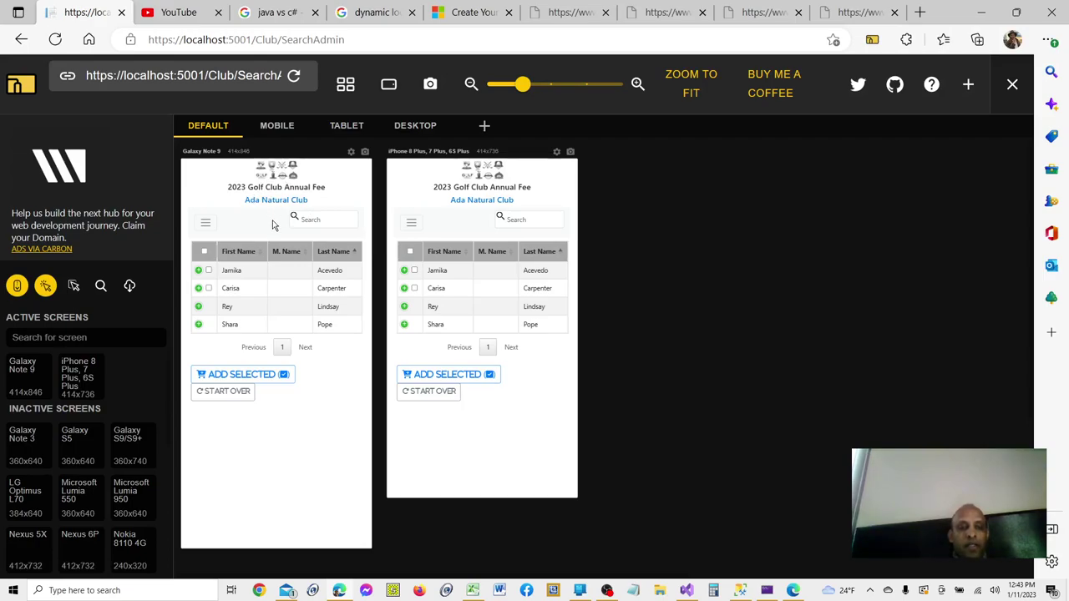
# Expand the first listed member's row, add that member to the cart, and open the shopping cart
pyautogui.click(210, 224)
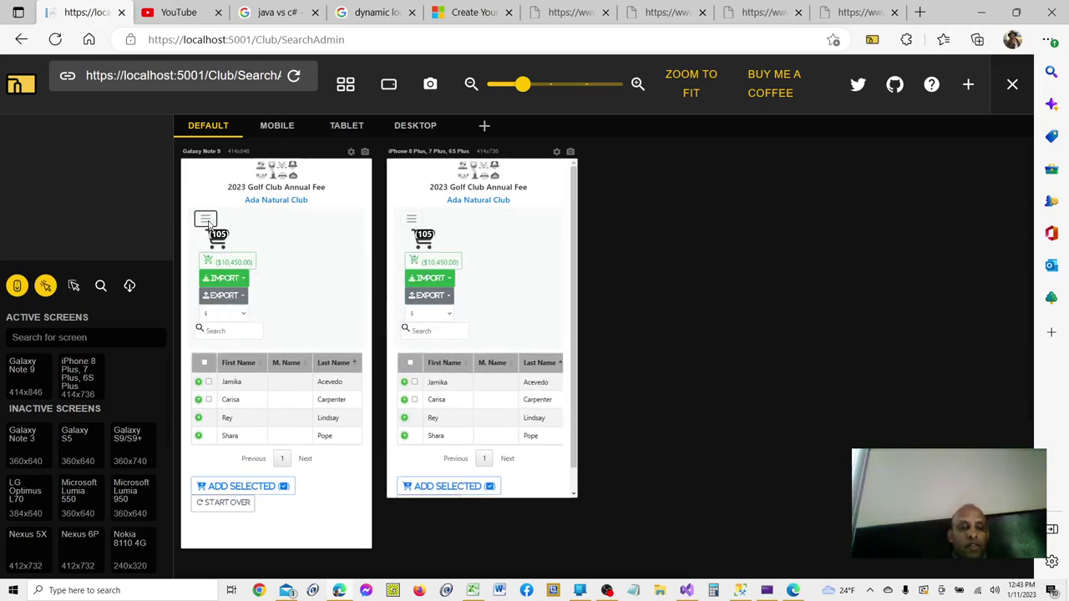
pyautogui.click(208, 220)
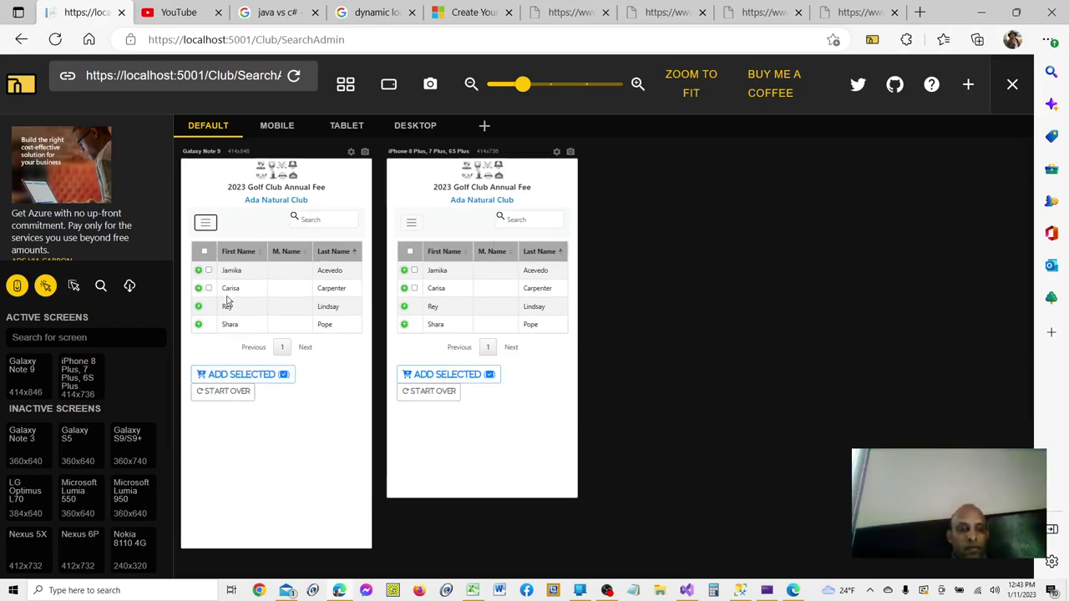
pyautogui.click(199, 270)
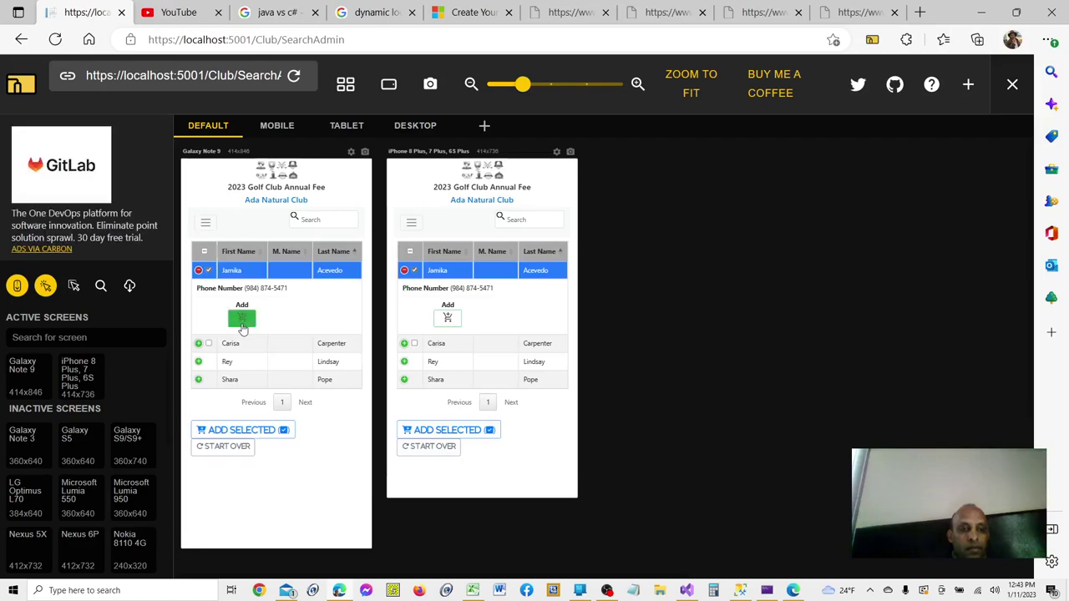
pyautogui.click(241, 322)
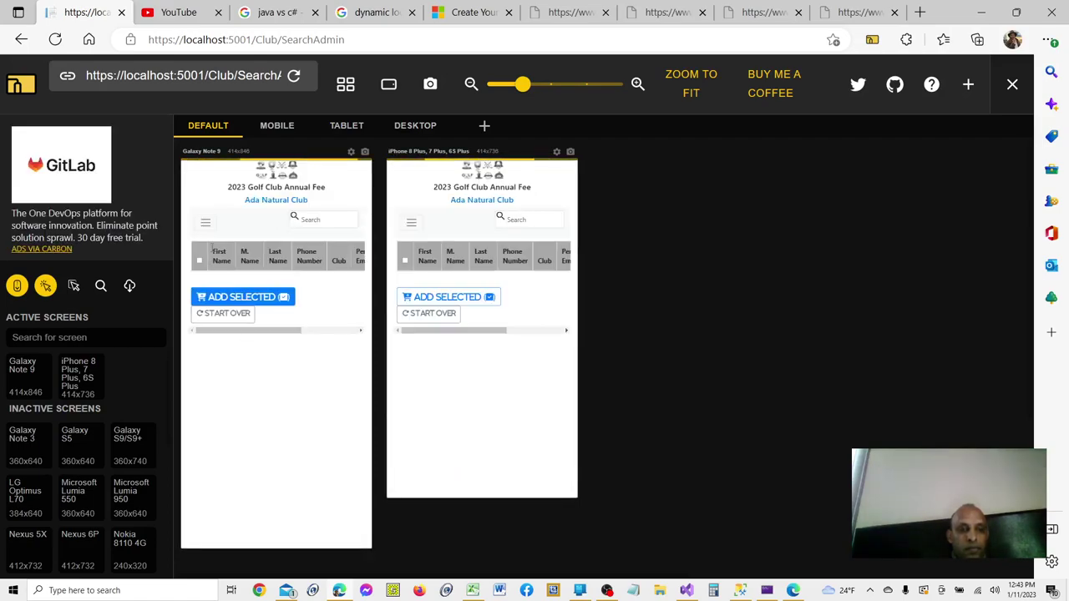
pyautogui.click(212, 236)
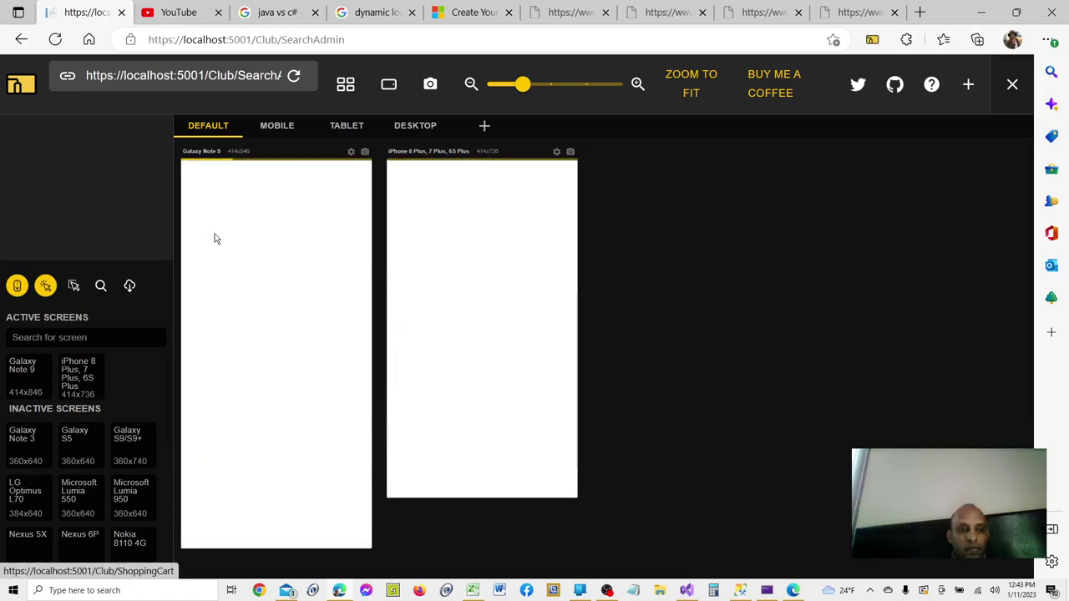
# Open the first cart member's edit form and review its address, city, state, zip and 100 fee
pyautogui.click(208, 269)
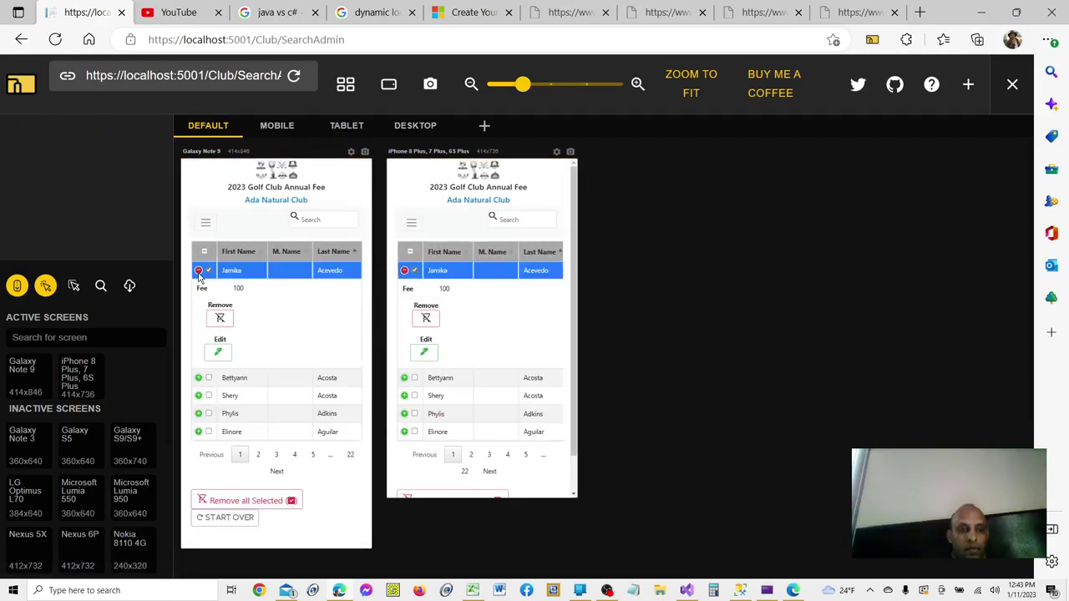
pyautogui.click(218, 351)
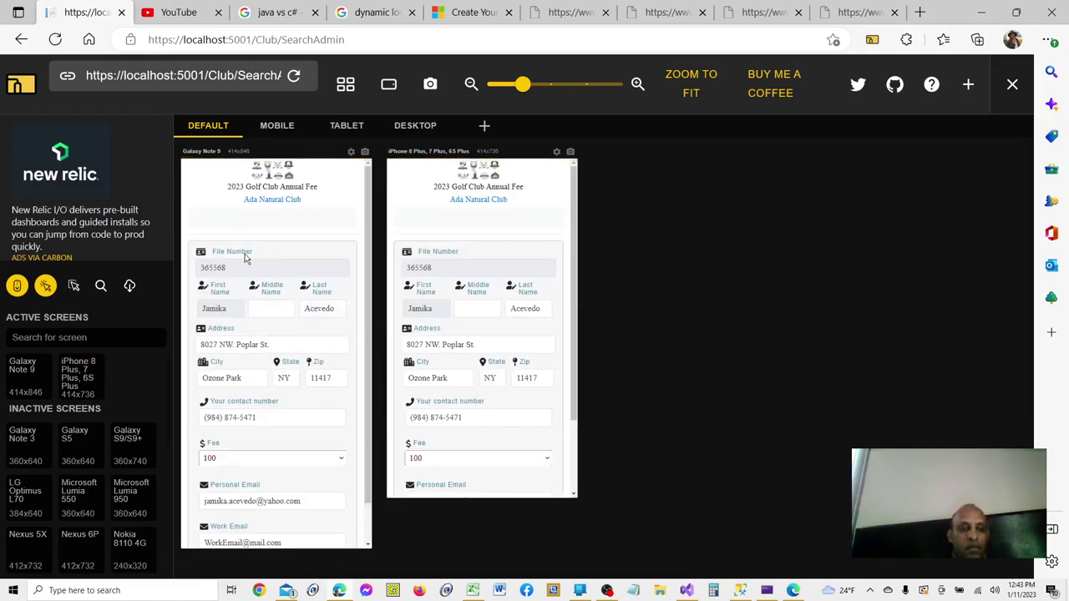
pyautogui.scroll(-1, 243, 326)
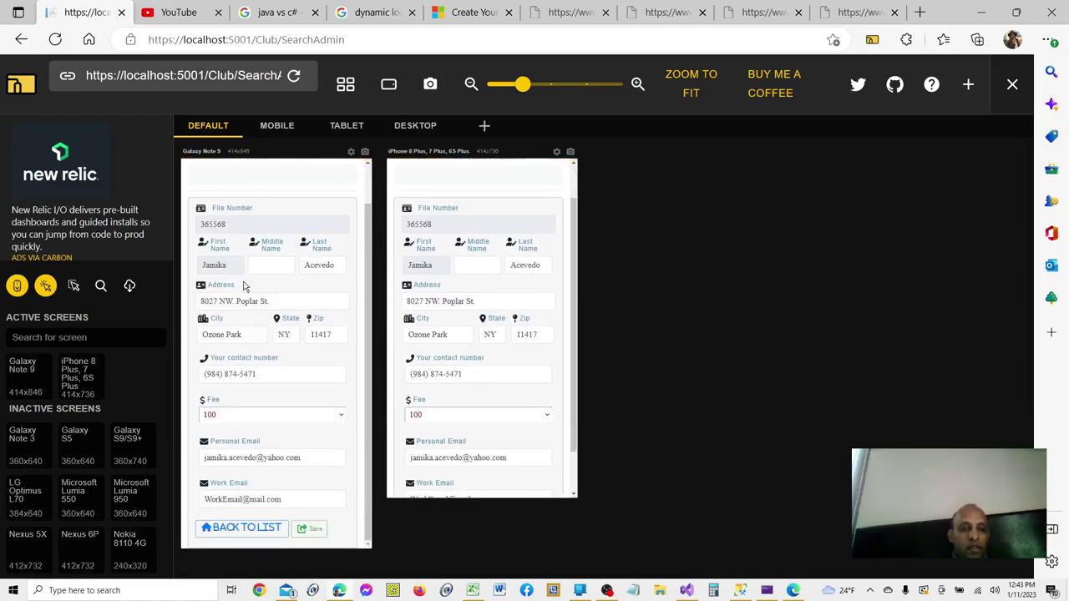
pyautogui.scroll(-3, 311, 477)
pyautogui.scroll(3, 321, 455)
pyautogui.scroll(1, 331, 414)
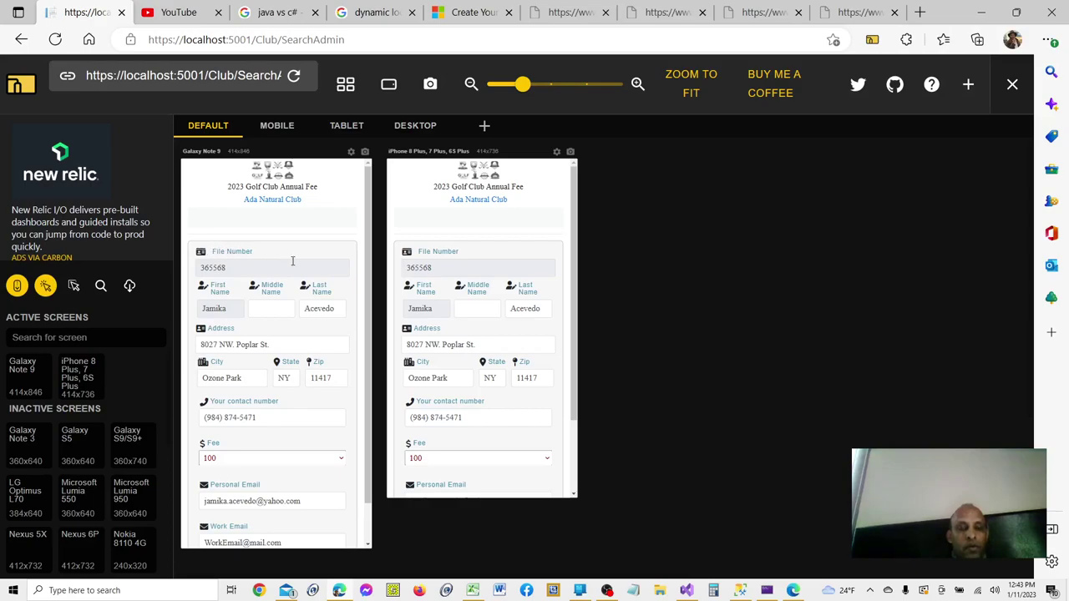
pyautogui.scroll(-1, 250, 428)
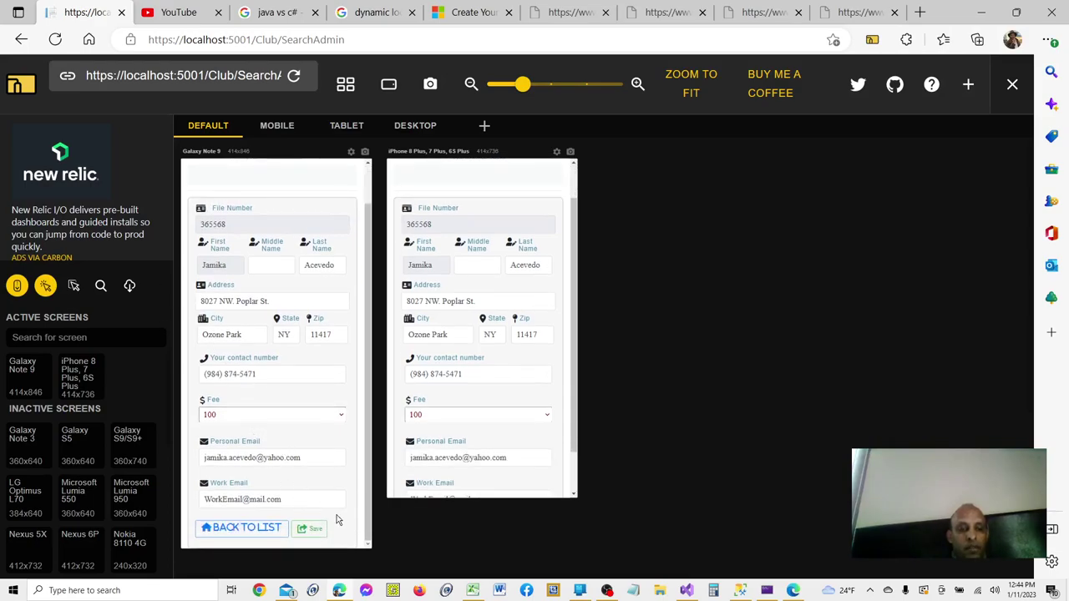
pyautogui.scroll(1, 284, 284)
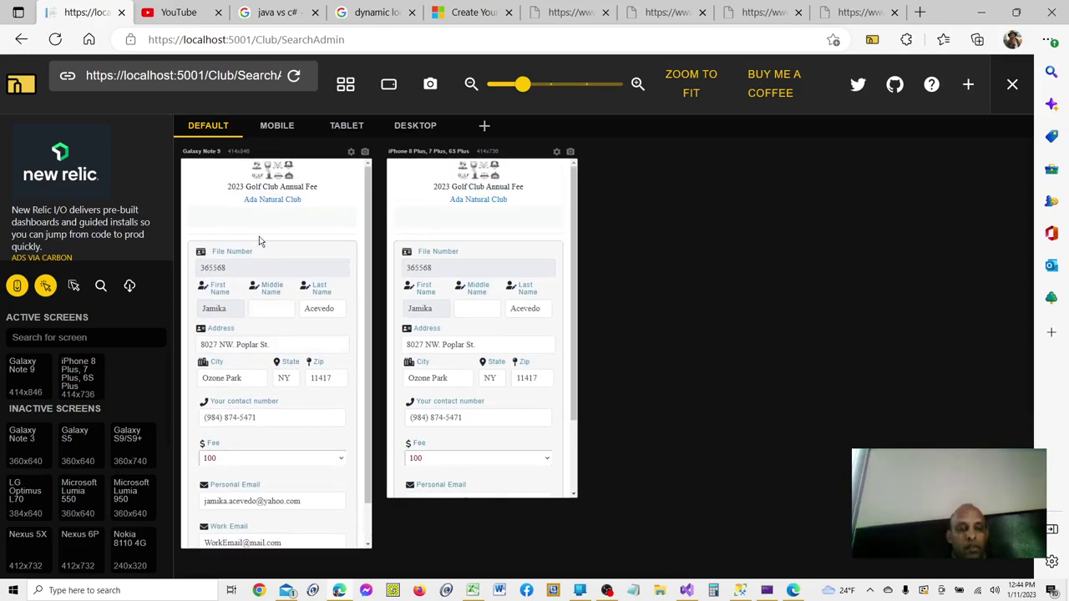
pyautogui.click(255, 311)
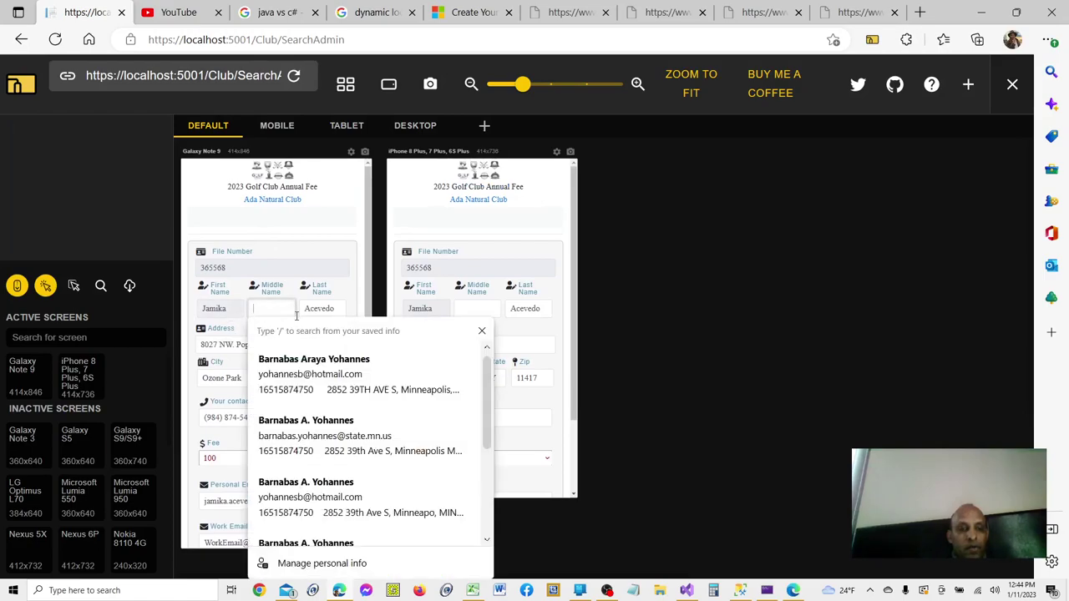
pyautogui.click(328, 253)
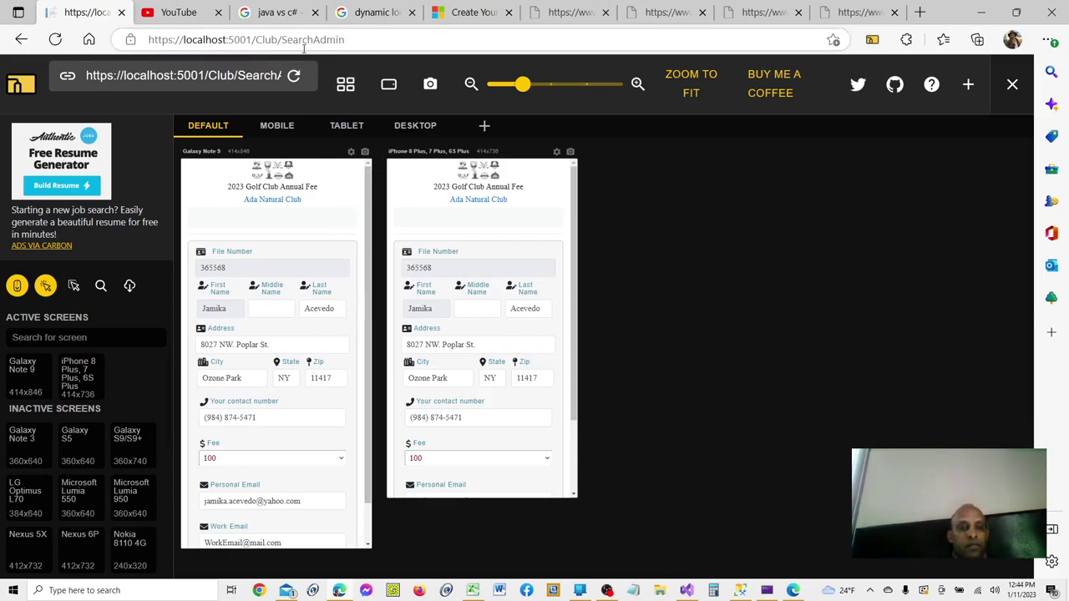
# In the full-size window, add another member (cart: 3 for $300.00) and edit the first cart member
pyautogui.hotkey('alt', 'Tab')
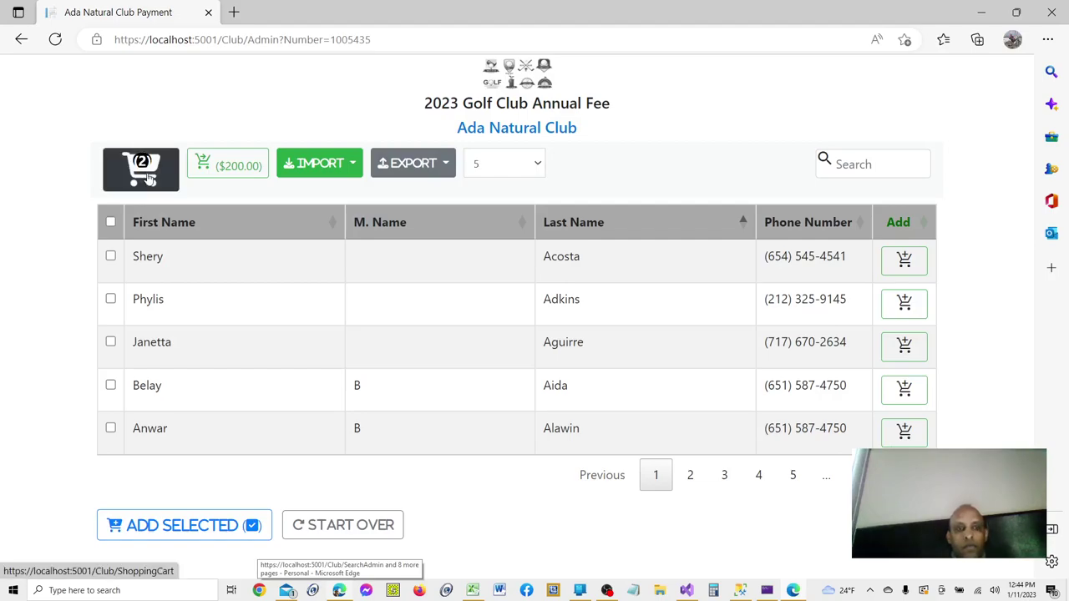
pyautogui.click(904, 260)
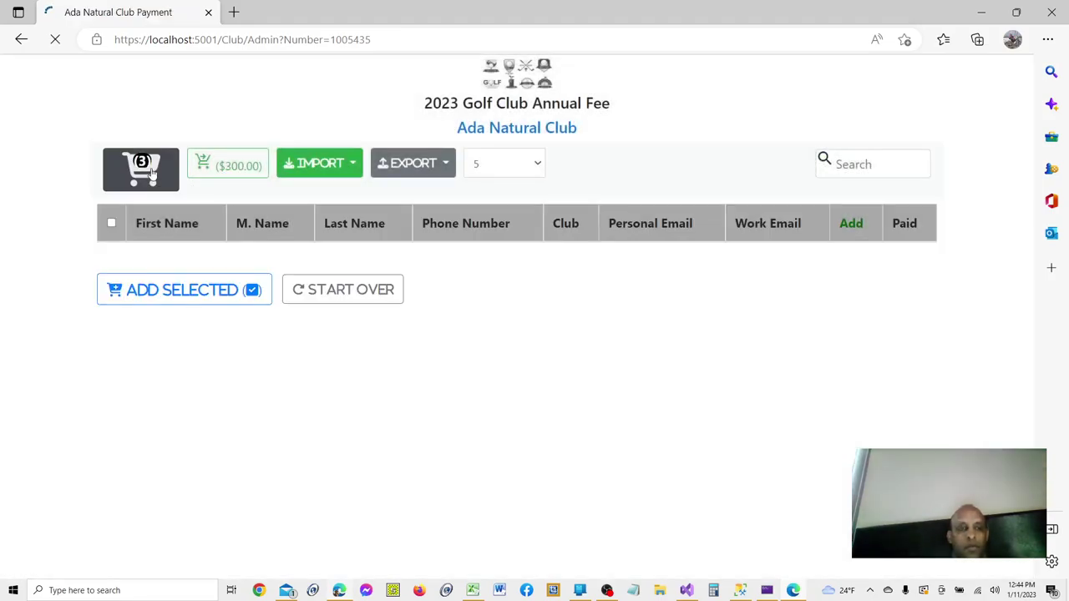
pyautogui.click(150, 170)
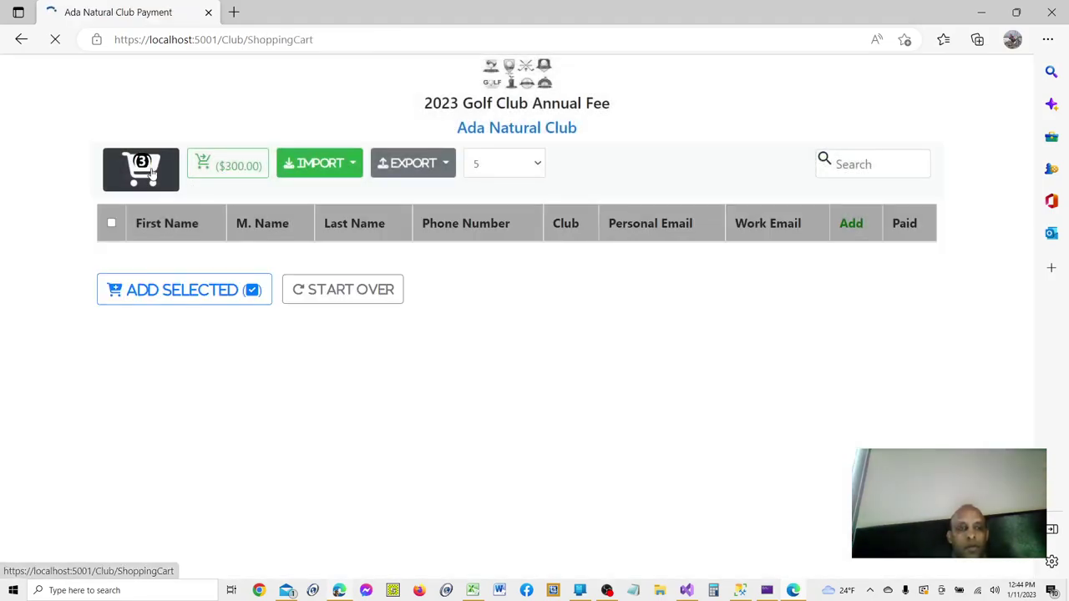
pyautogui.click(900, 261)
# Trim the page address back to /Club/ and load the blank Club/Upsert form
pyautogui.moveTo(289, 39); pyautogui.dragTo(787, 71)
pyautogui.press('BackSpace')
pyautogui.press('BackSpace')
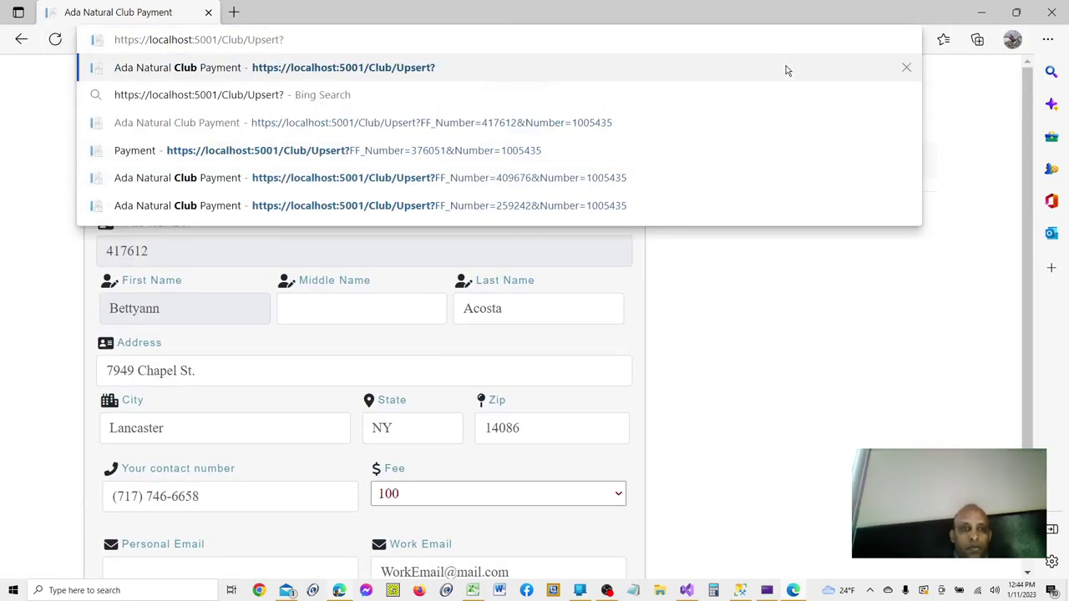
pyautogui.press('BackSpace')
pyautogui.press('BackSpace')
pyautogui.press('BackSpace')
pyautogui.press('BackSpace')
pyautogui.press('BackSpace')
pyautogui.press('BackSpace')
pyautogui.press('BackSpace')
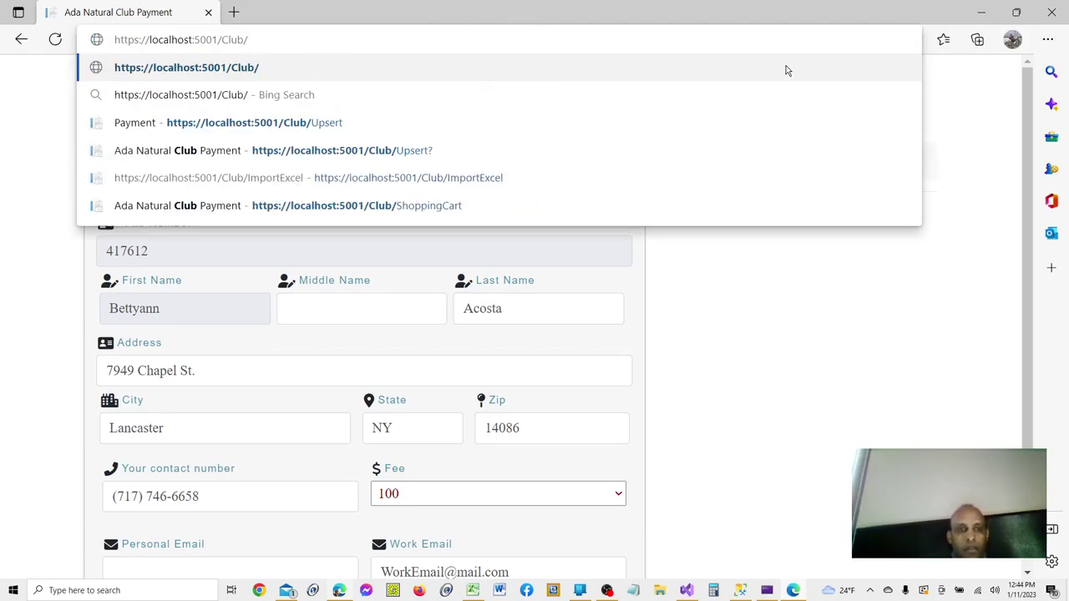
pyautogui.click(436, 122)
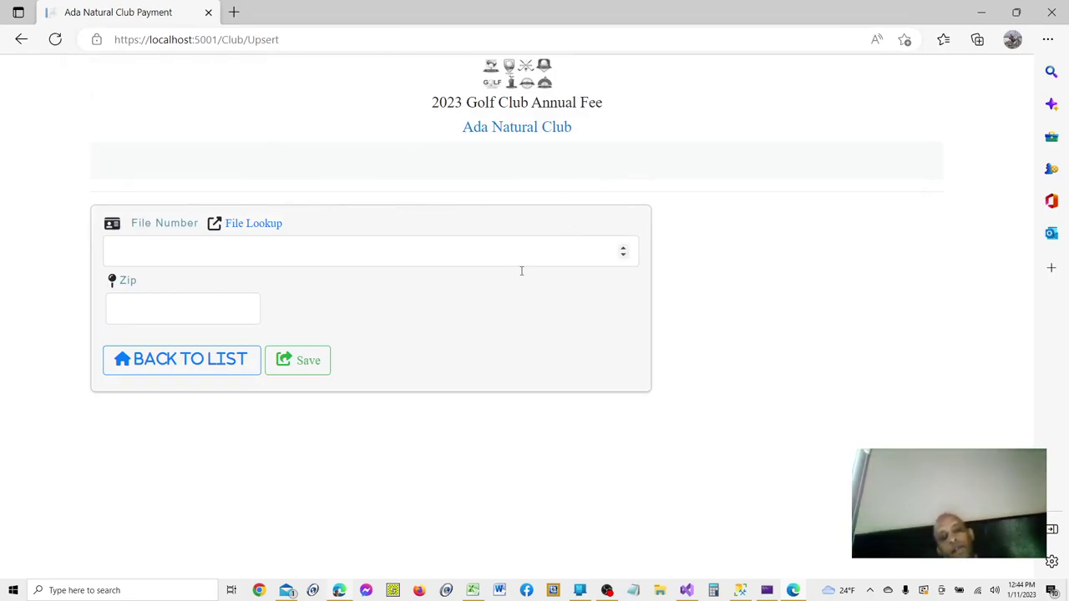
# Enter Zip 55101 so City and State auto-fill as Saint Paul, MN
pyautogui.click(164, 312)
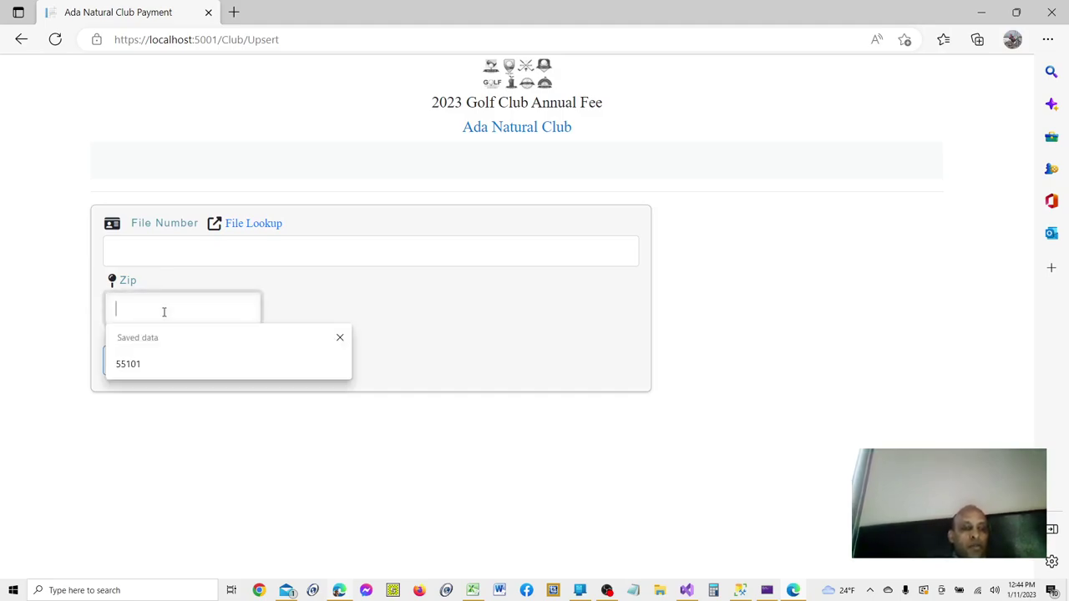
pyautogui.write('55101')
pyautogui.click(583, 359)
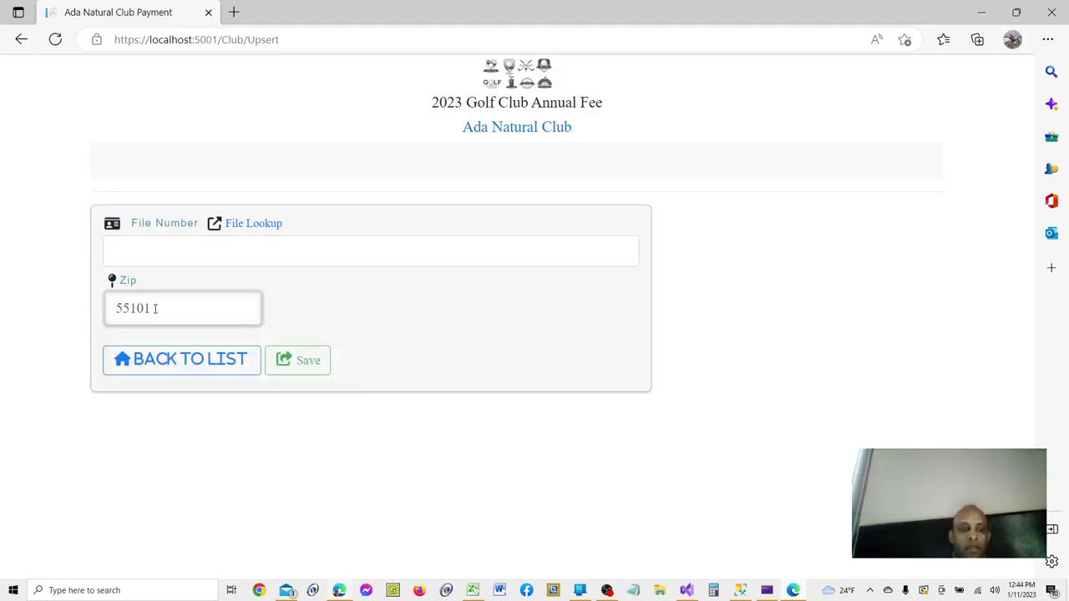
pyautogui.scroll(-1, 612, 374)
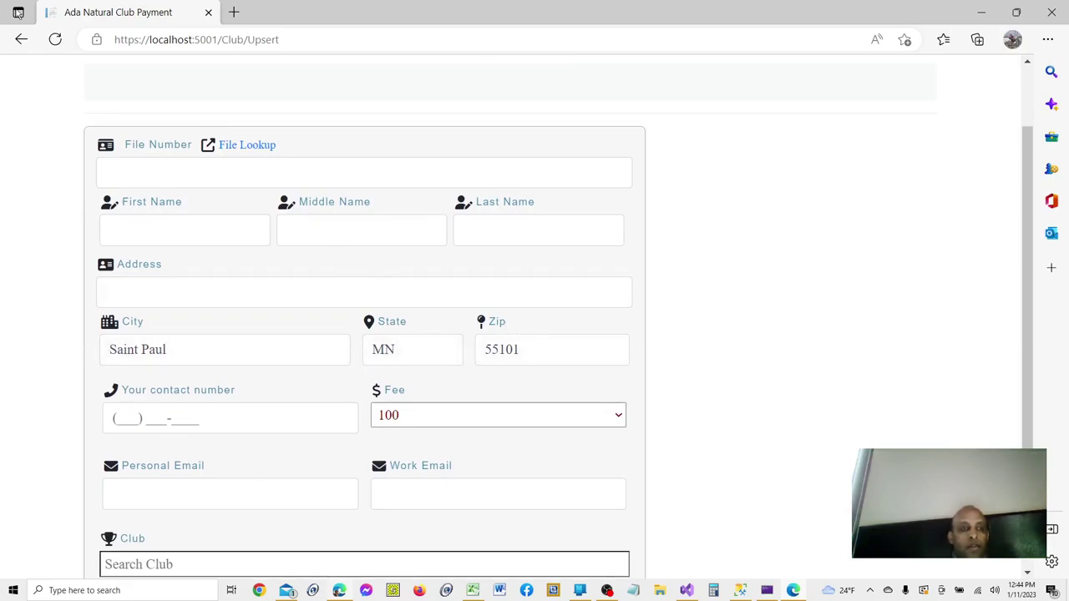
# Google 'zip code of hawaii' in Chrome and select 96701 (Aiea) from the results
pyautogui.click(260, 591)
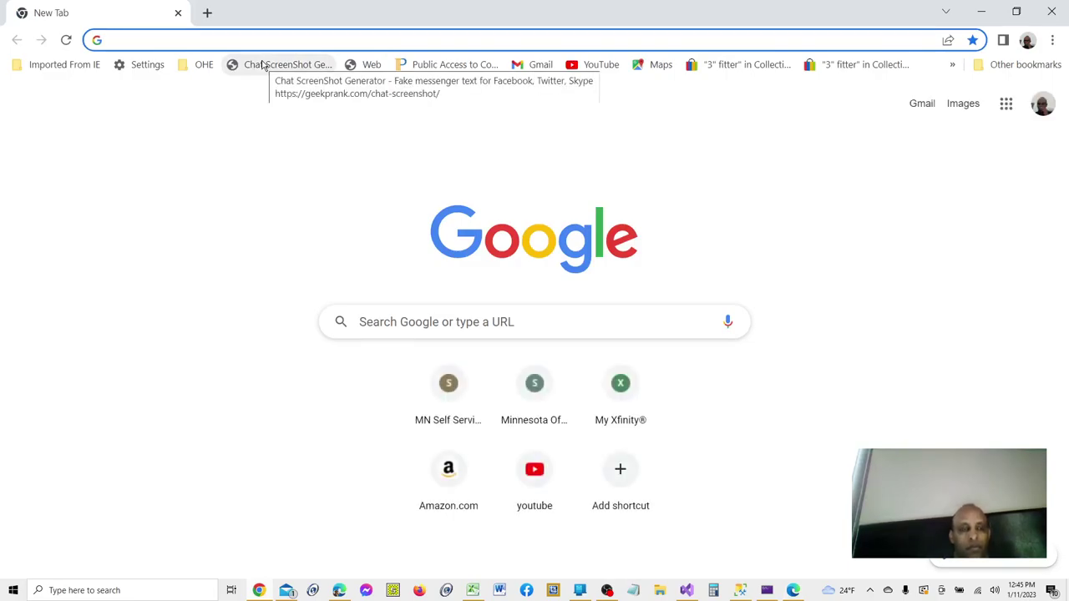
pyautogui.write('zuo')
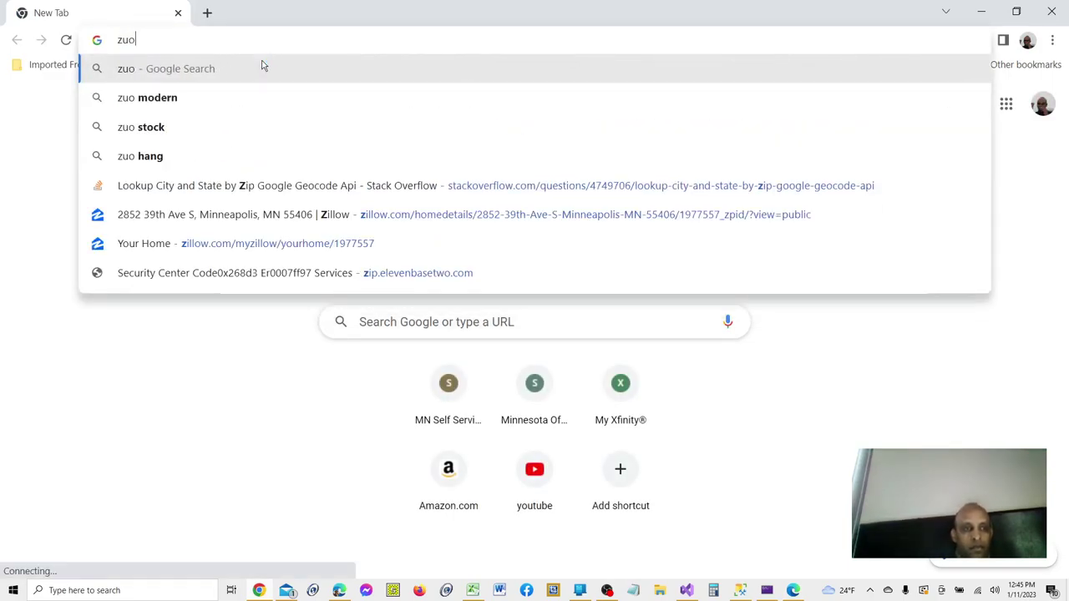
pyautogui.press('BackSpace')
pyautogui.press('BackSpace')
pyautogui.write('ip code of')
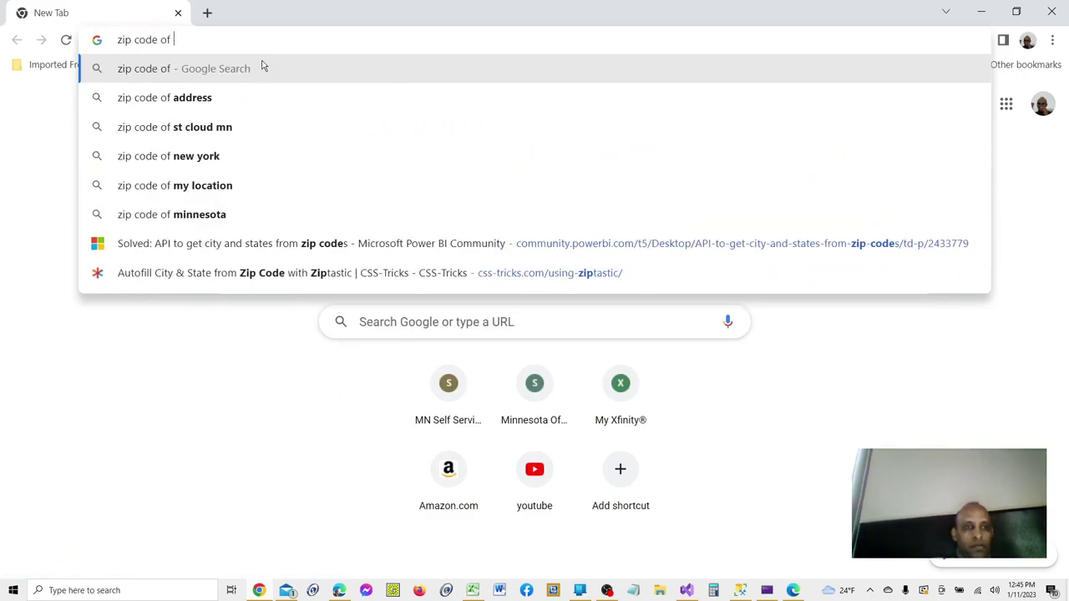
pyautogui.write(' ha')
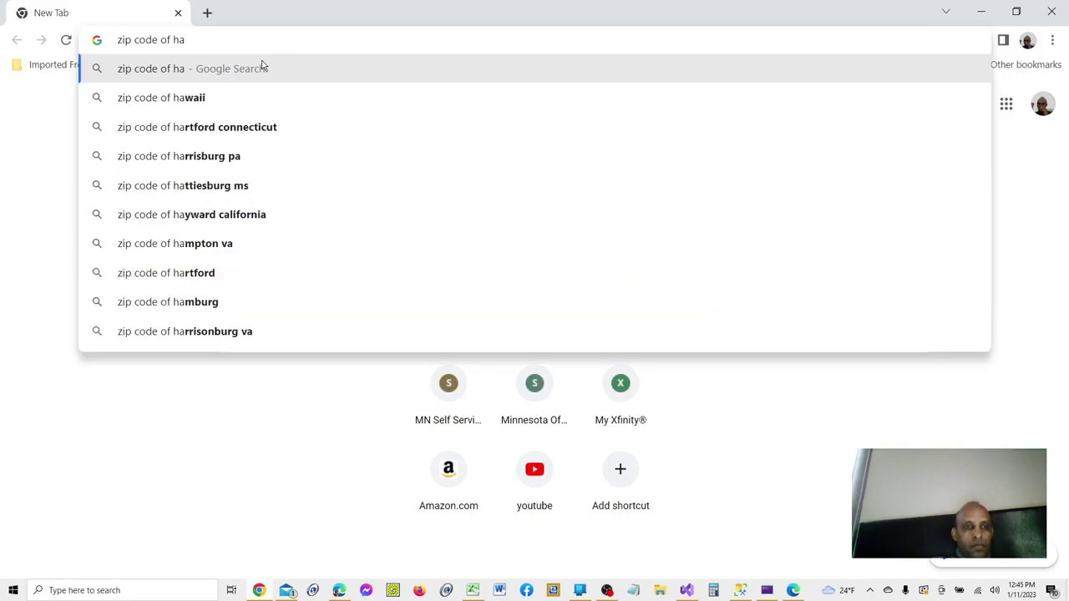
pyautogui.press('Down')
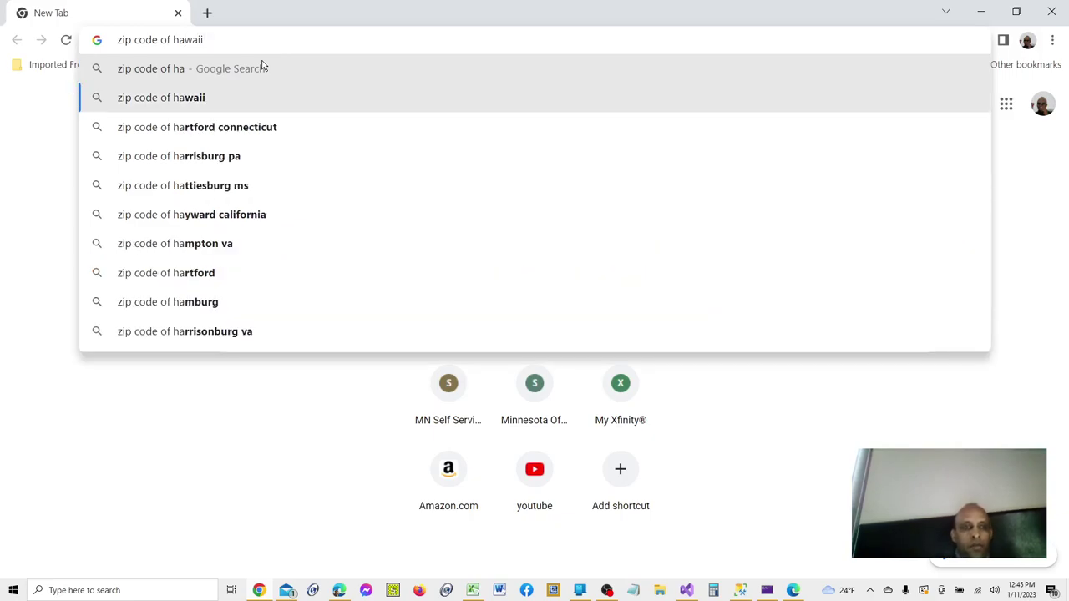
pyautogui.press('Return')
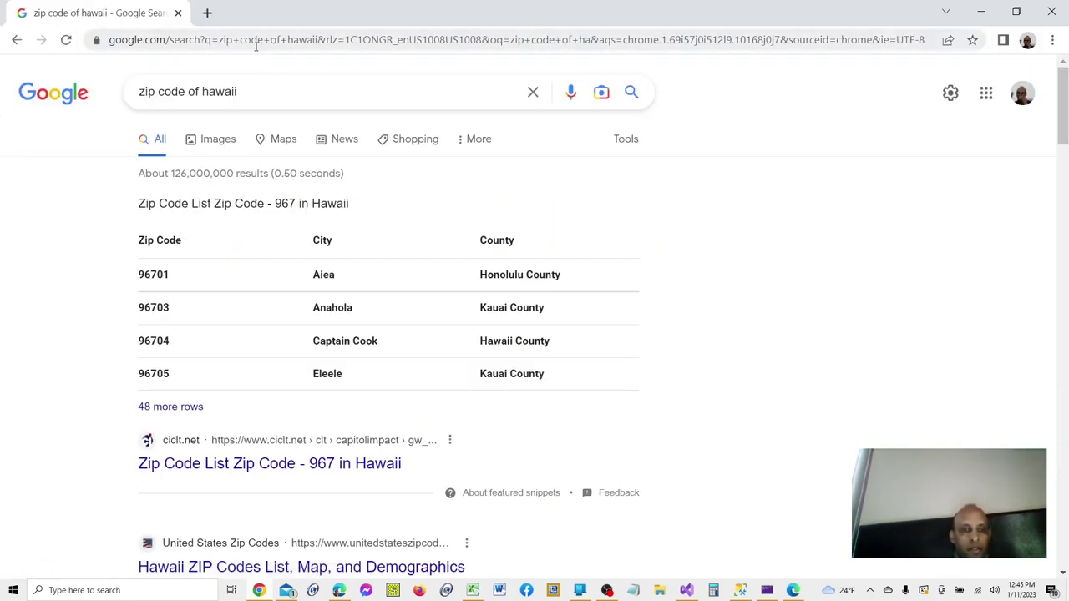
pyautogui.doubleClick(153, 278)
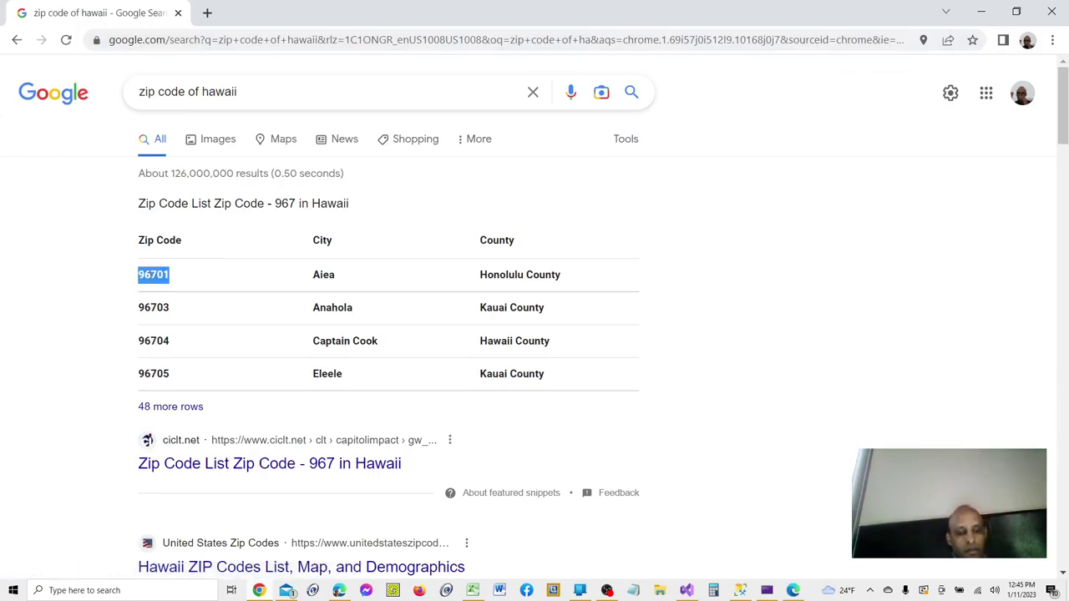
pyautogui.hotkey('alt', 'Tab')
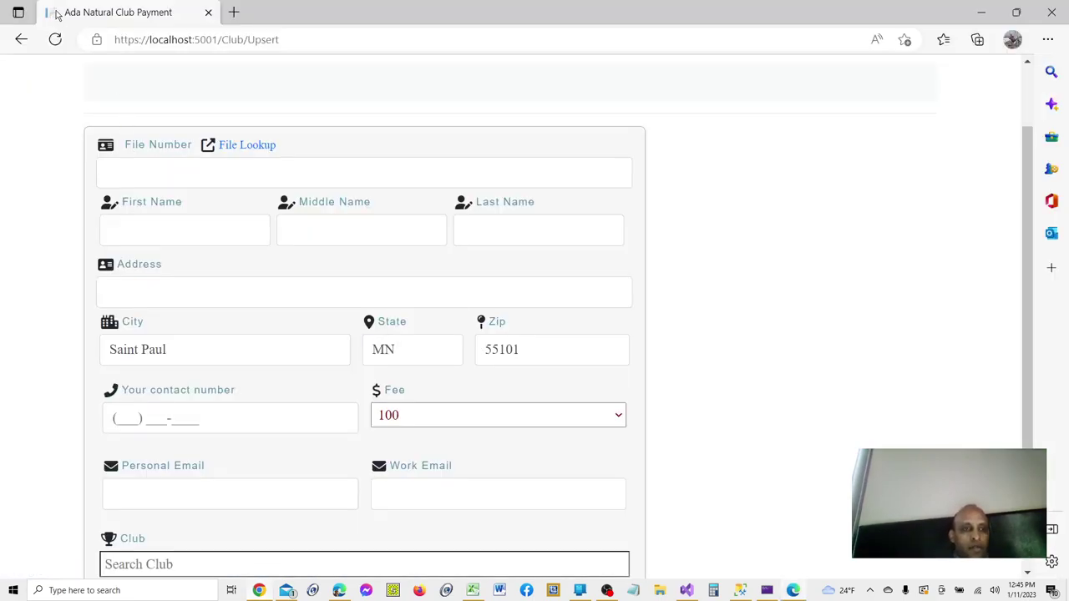
# Reload the form, then copy zip 96703 from the Google Hawaii zip code results
pyautogui.click(54, 39)
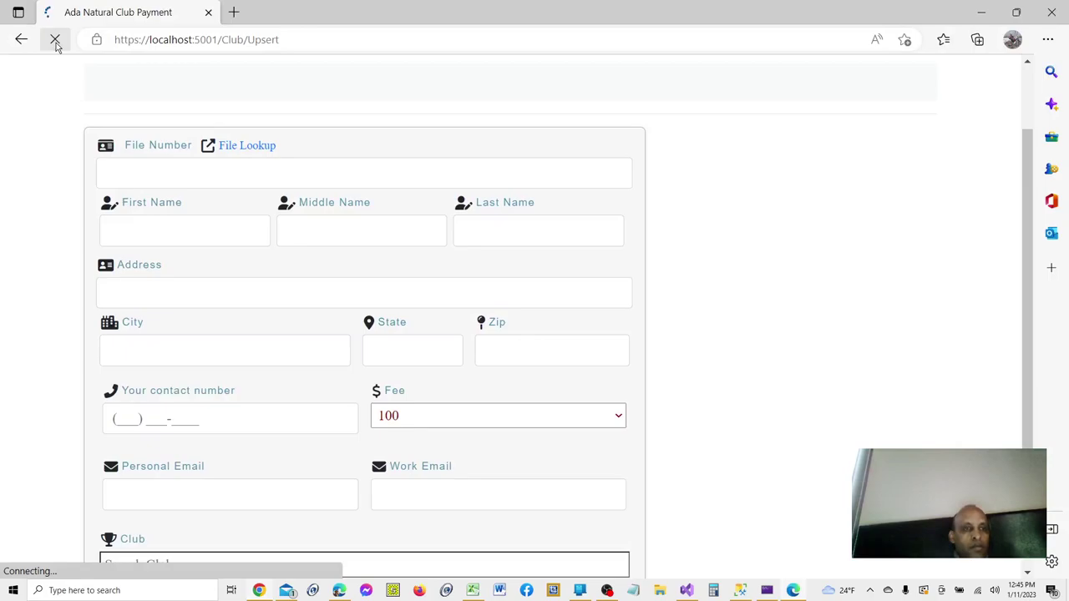
pyautogui.click(202, 315)
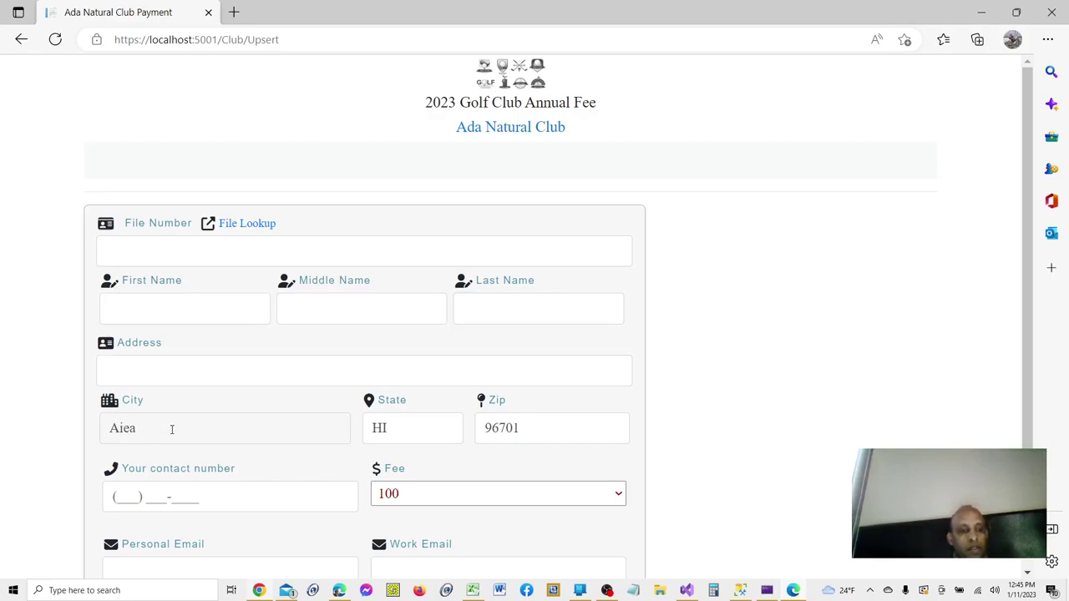
pyautogui.hotkey('alt', 'Tab')
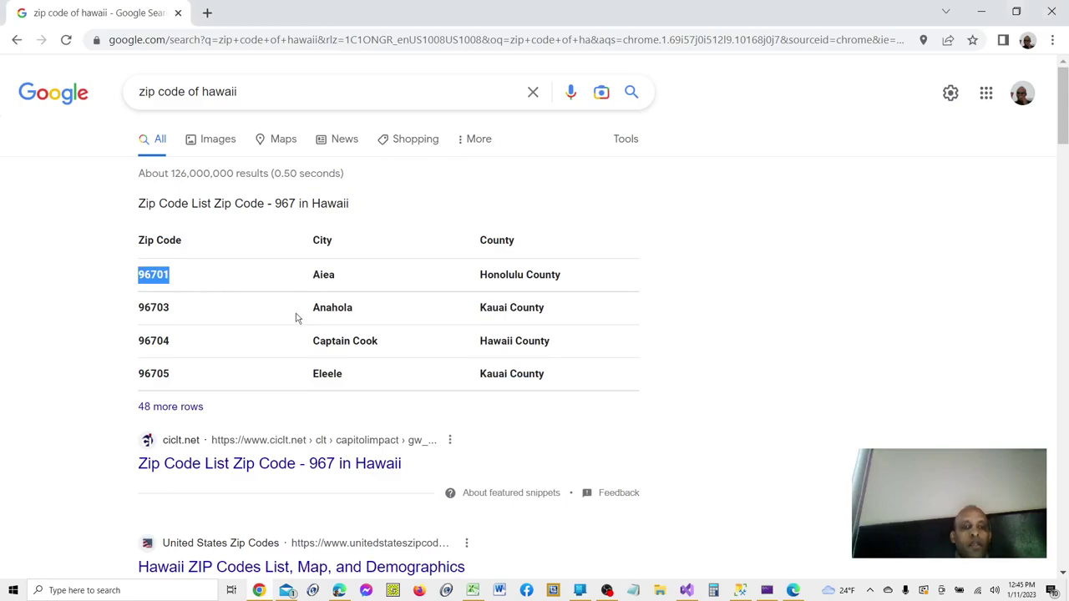
pyautogui.doubleClick(147, 307)
pyautogui.hotkey('ctrl', 'c')
pyautogui.hotkey('alt', 'Tab')
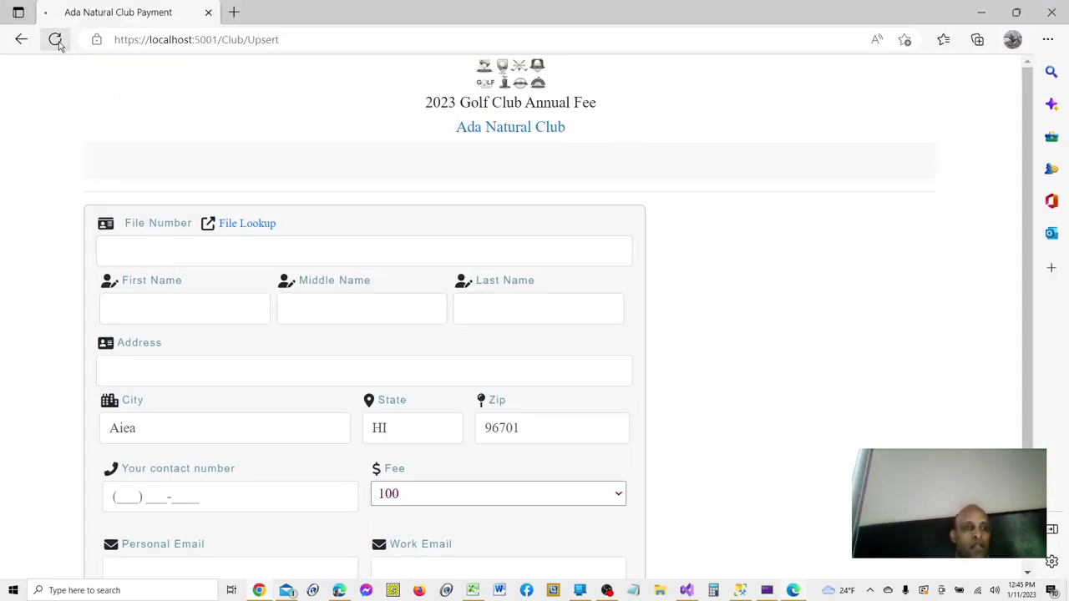
# Paste 96703 into Zip on the reloaded form so City and State fill as Anahola, HI
pyautogui.click(56, 41)
pyautogui.click(181, 312)
pyautogui.hotkey('ctrl', 'v')
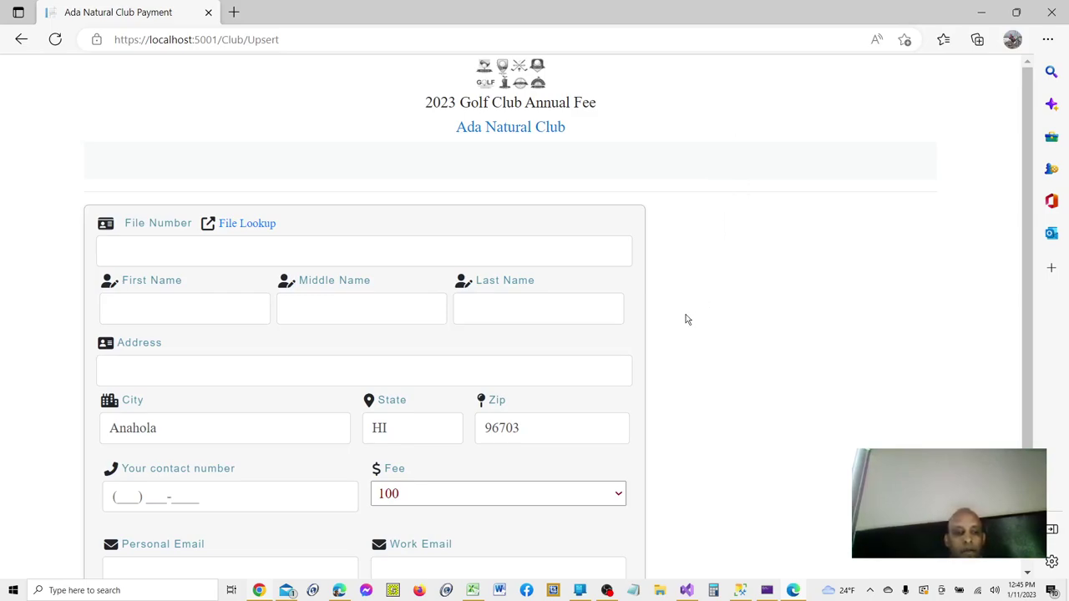
pyautogui.scroll(-2, 684, 323)
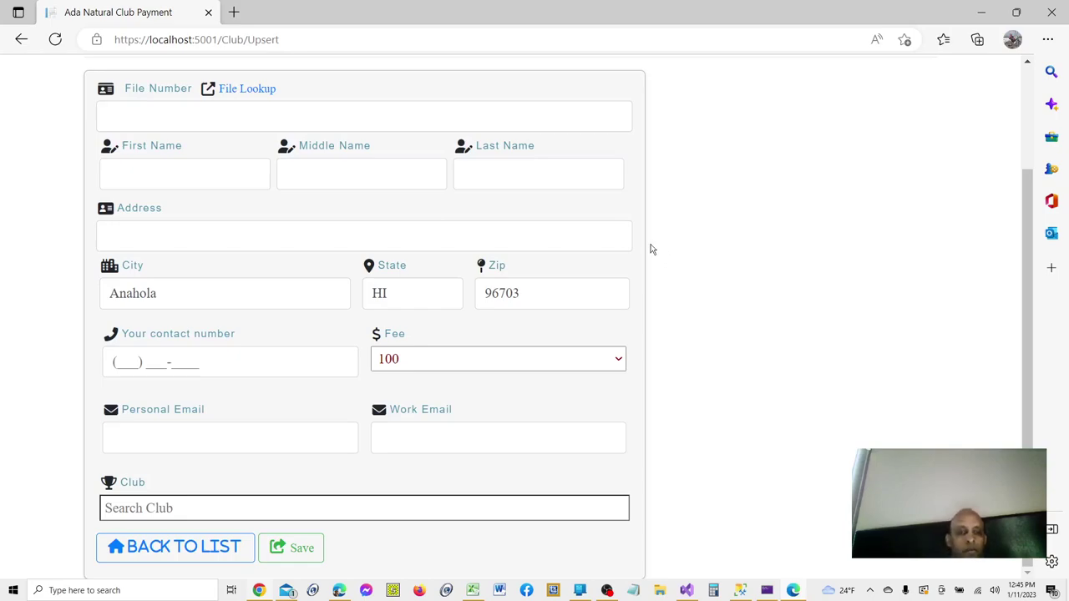
pyautogui.scroll(2, 686, 222)
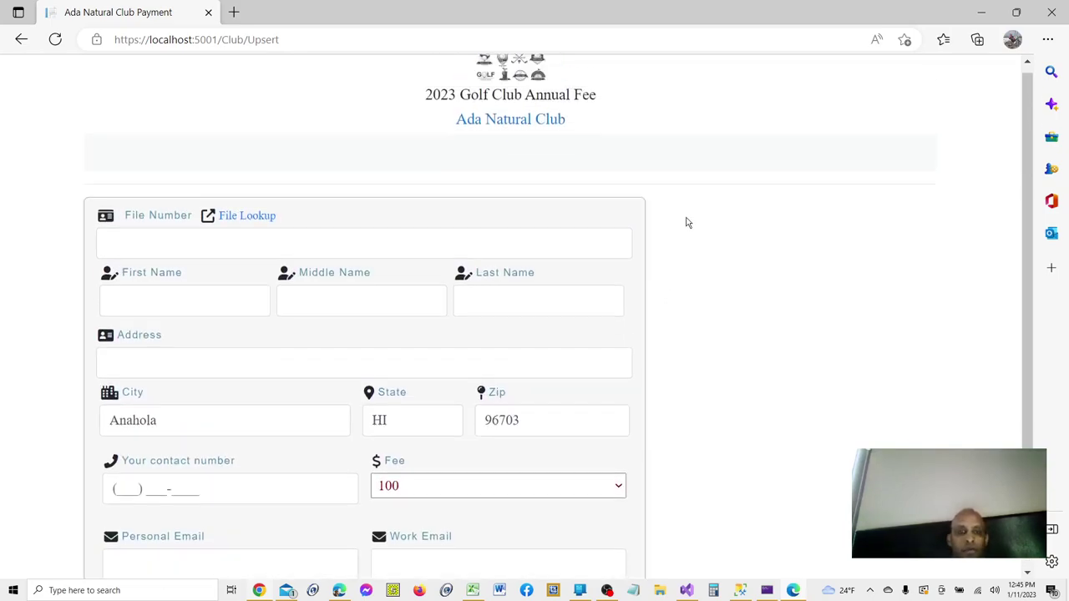
pyautogui.scroll(-1, 453, 437)
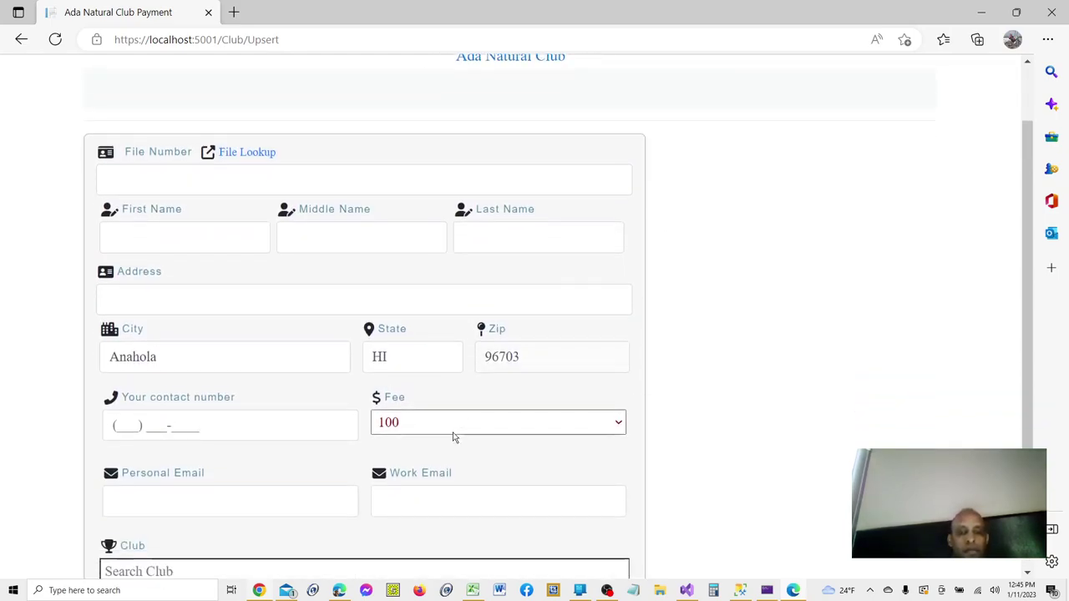
# Bring the GolfClubDT project's SessionHelper.cs code in Visual Studio to the front
pyautogui.hotkey('alt', 'Tab')
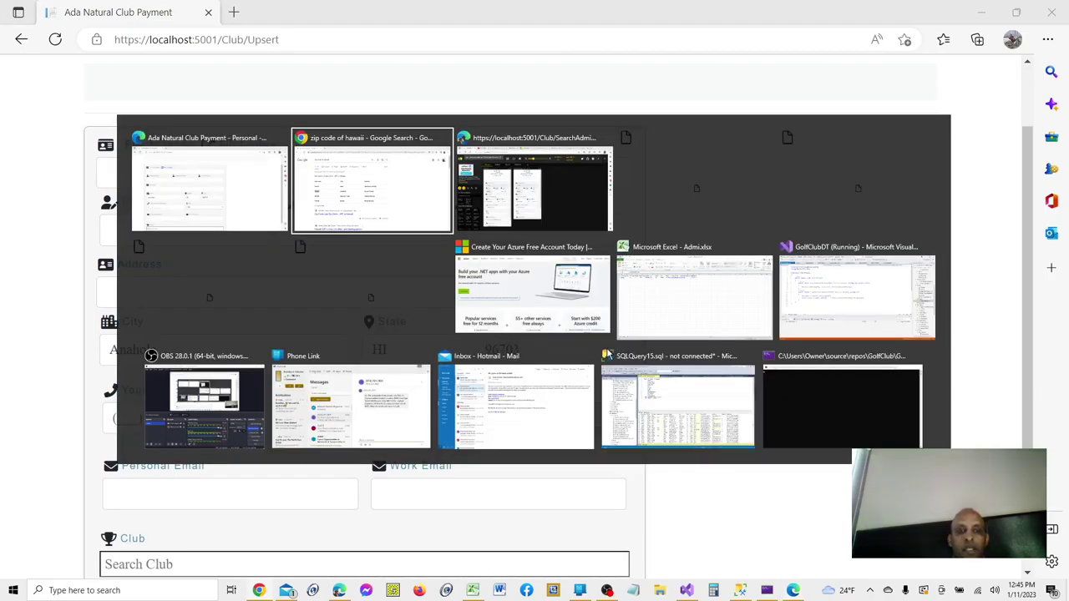
pyautogui.press('Escape')
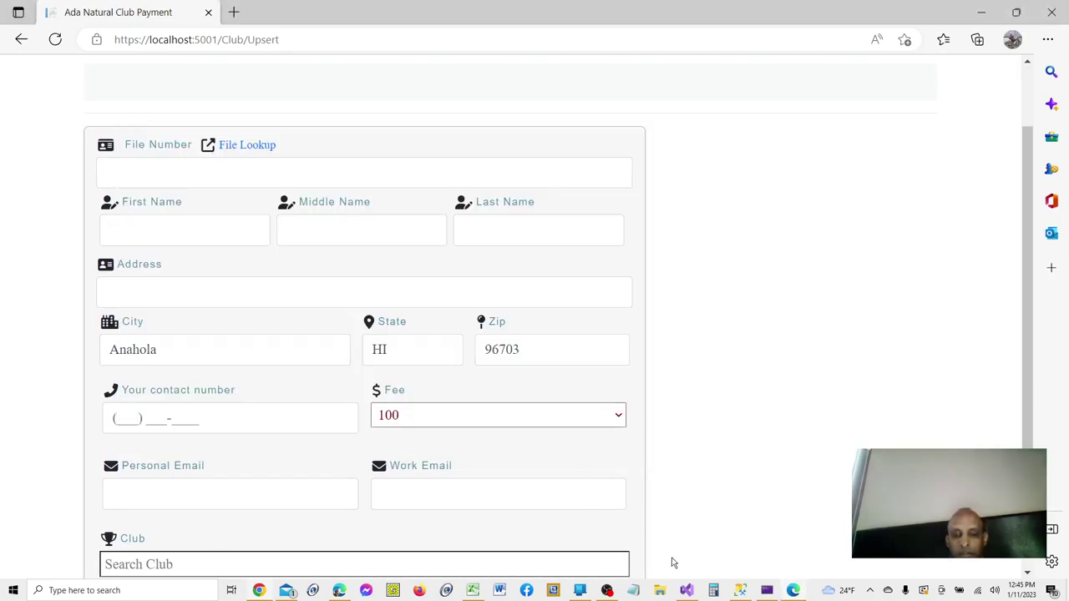
pyautogui.click(688, 590)
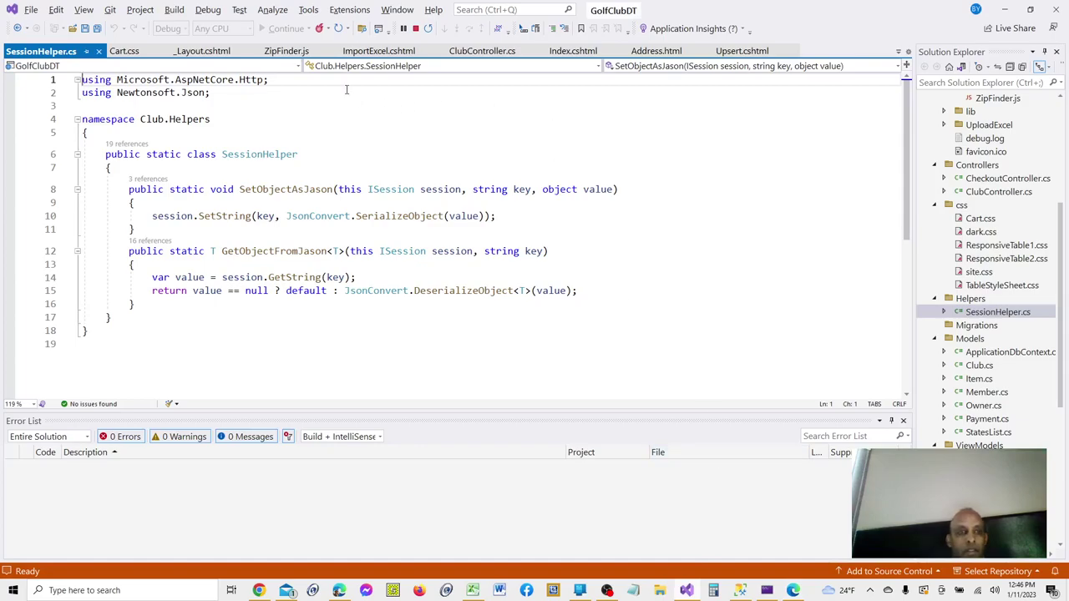
# Inspect ZipFinder.js's line-33 $.ajax call to the Ziptastic zip.getziptastic.com/v2/US/ URL, then return to the browser
pyautogui.scroll(3, 1003, 176)
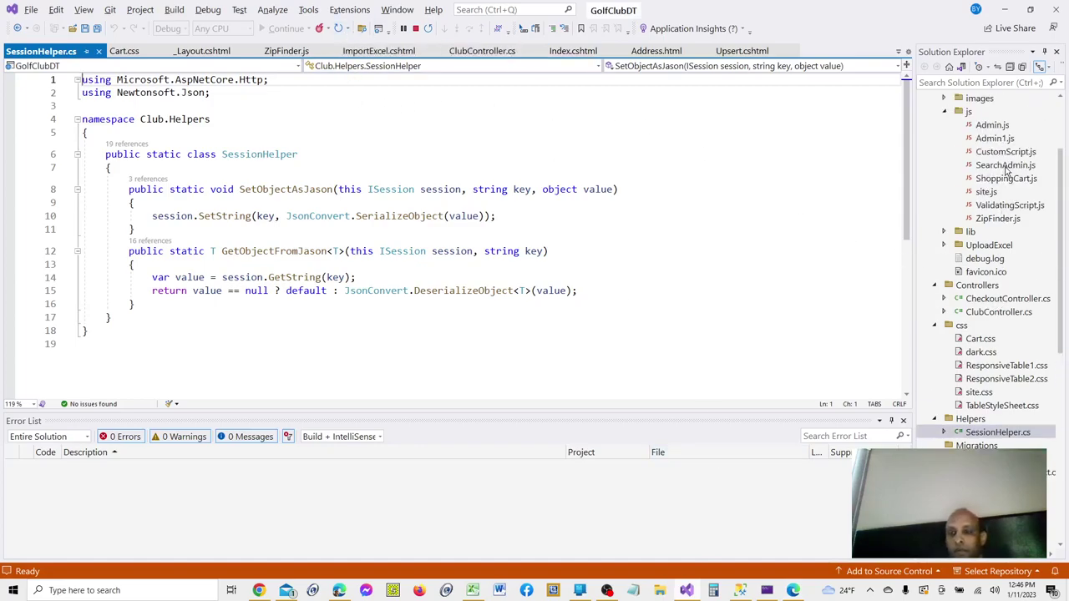
pyautogui.click(998, 218)
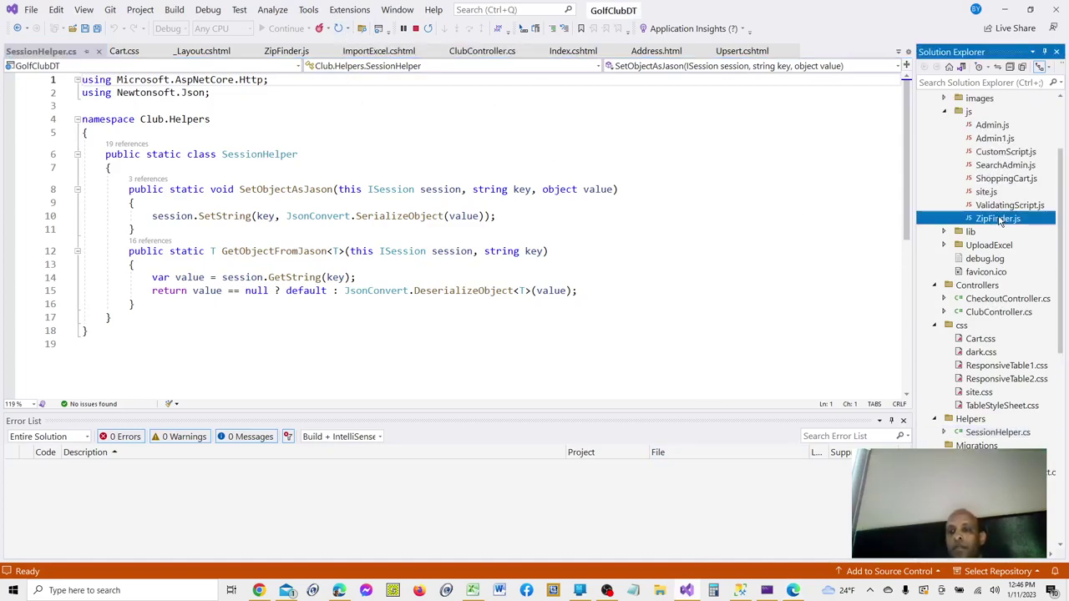
pyautogui.click(432, 183)
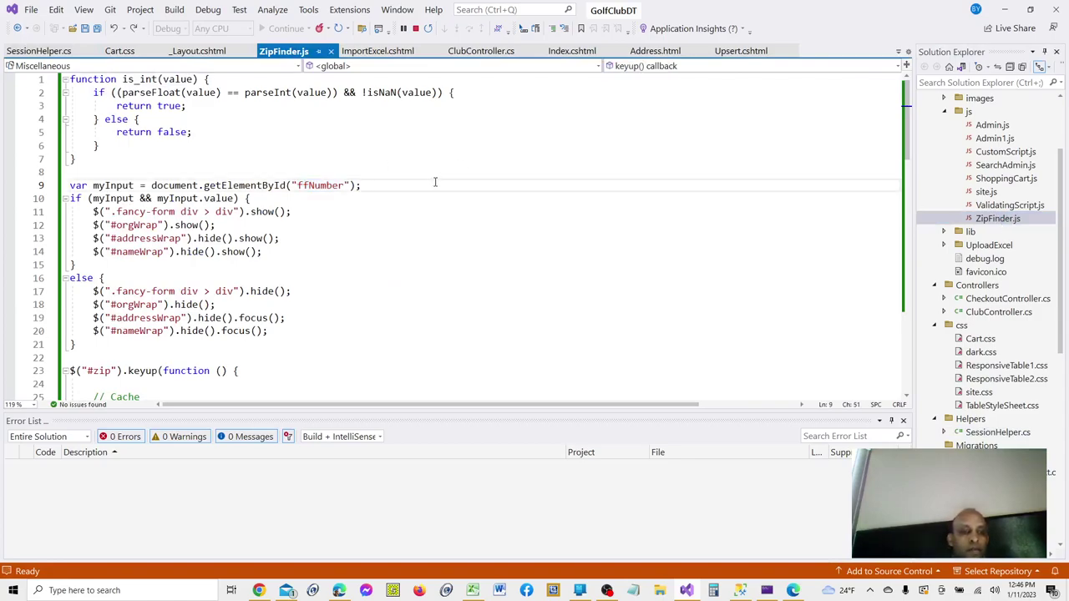
pyautogui.scroll(-6, 434, 183)
pyautogui.moveTo(171, 264); pyautogui.dragTo(383, 264)
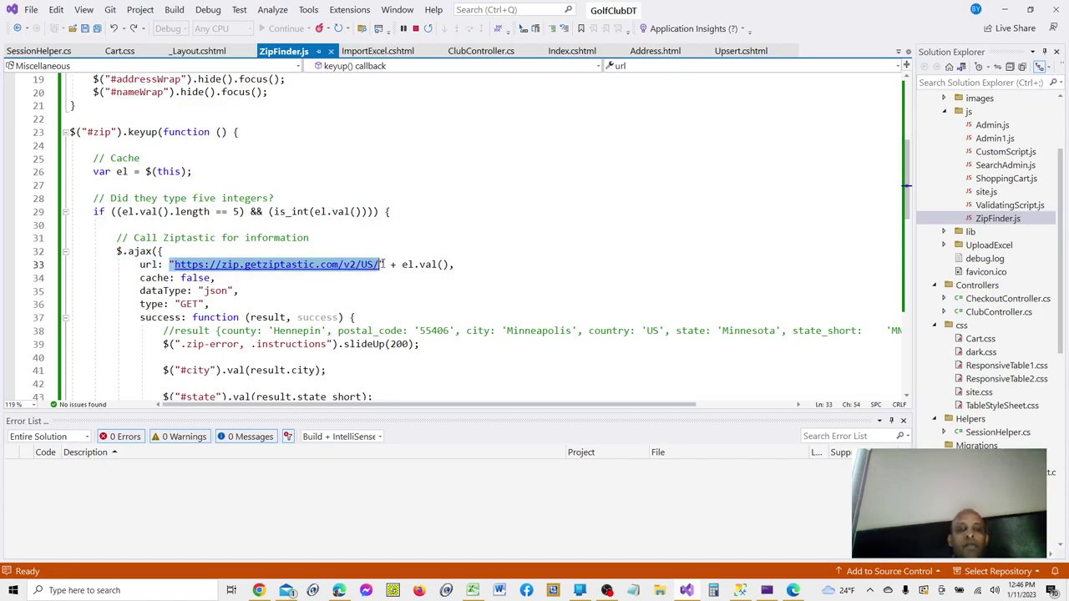
pyautogui.click(381, 264)
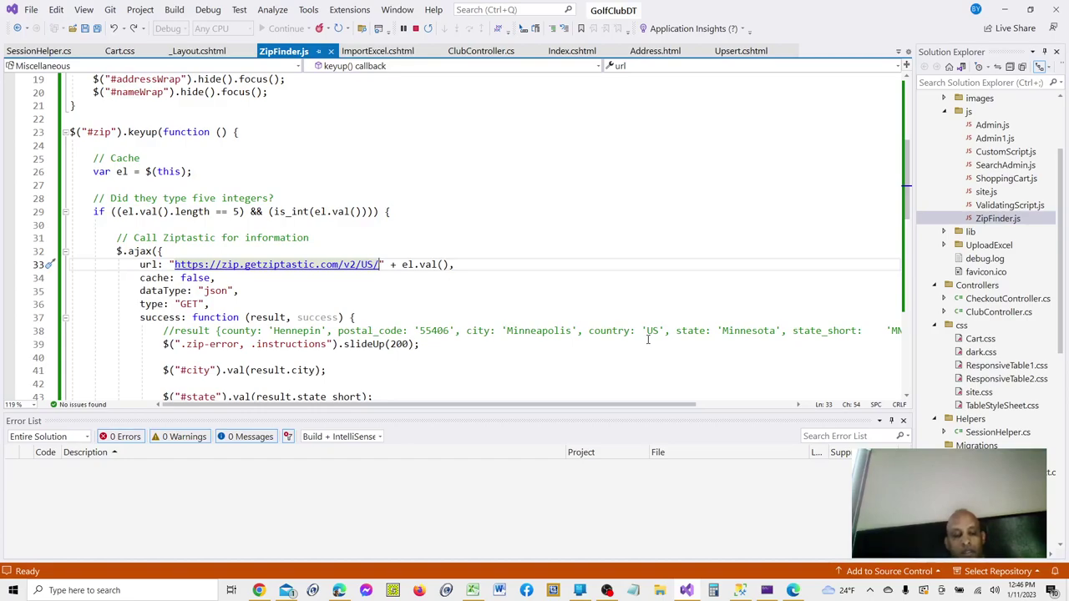
pyautogui.hotkey('alt', 'Tab')
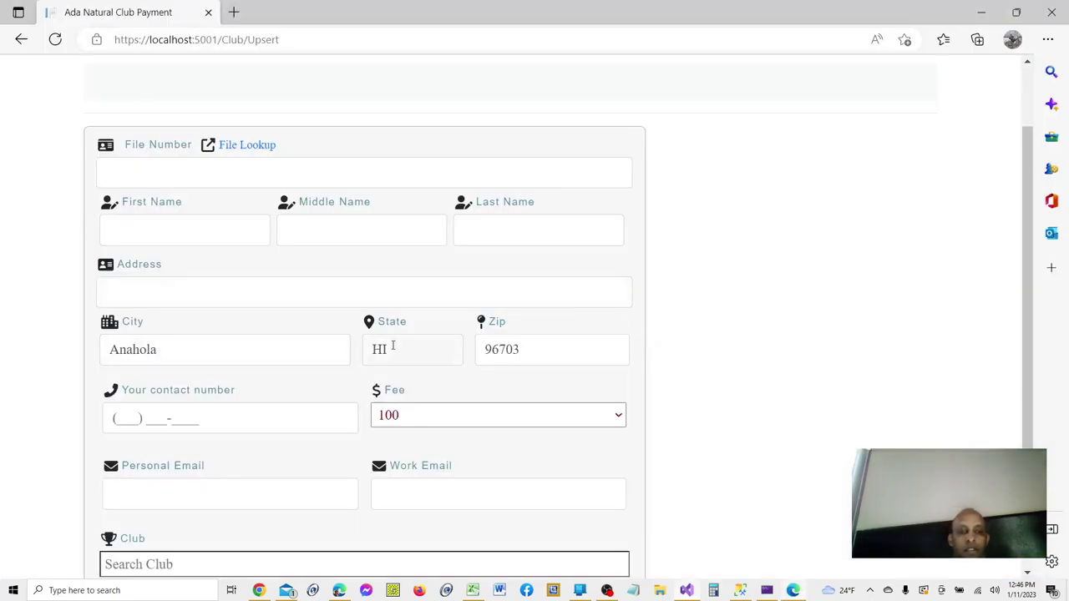
# Replace Zip 96703 with 55101, then 55426, auto-filling City Minneapolis and State MN
pyautogui.doubleClick(525, 348)
pyautogui.write('5')
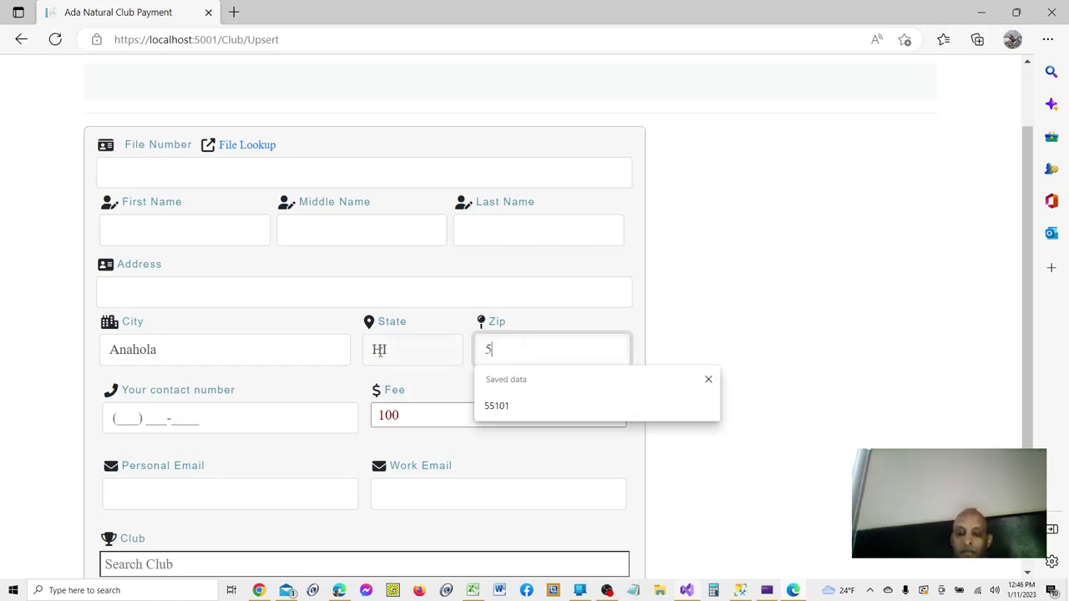
pyautogui.write('5101')
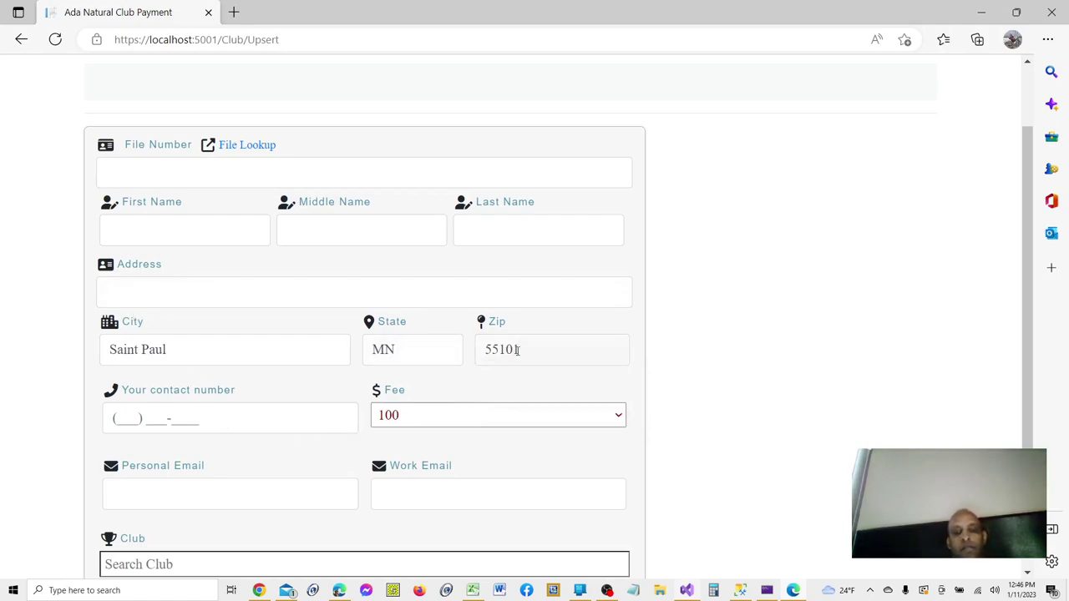
pyautogui.moveTo(528, 351); pyautogui.dragTo(408, 351)
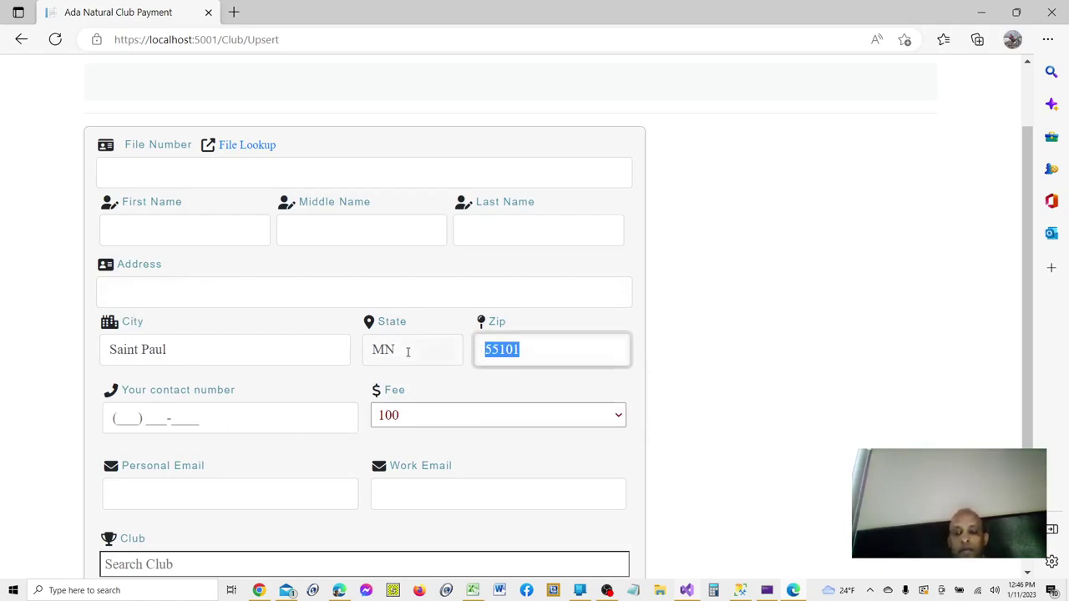
pyautogui.write('554')
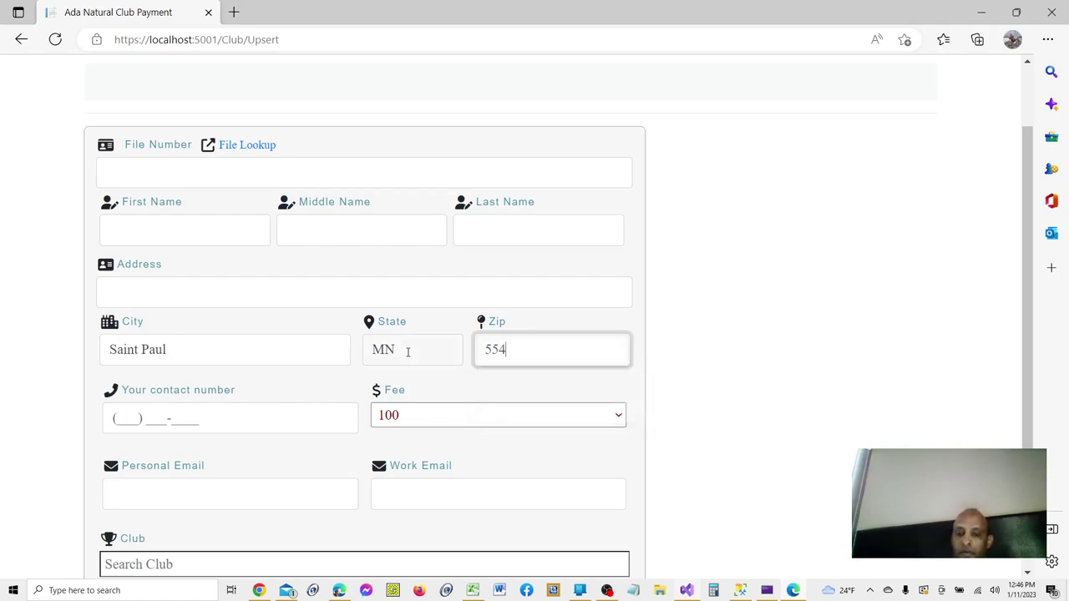
pyautogui.write('26')
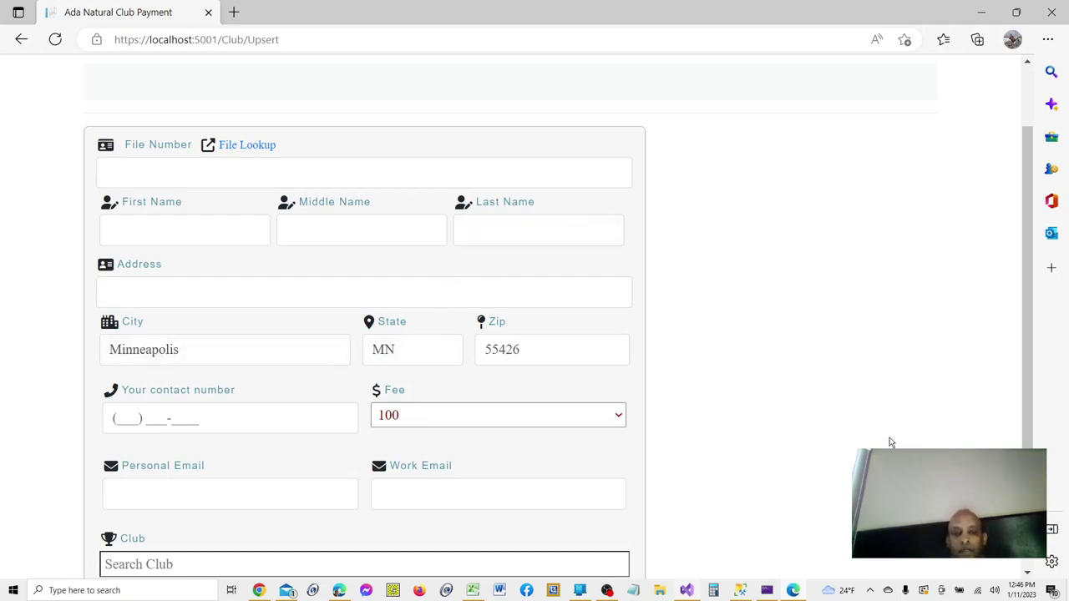
# Select Adams Babylon Club in the Search Club dropdown
pyautogui.scroll(-1, 851, 400)
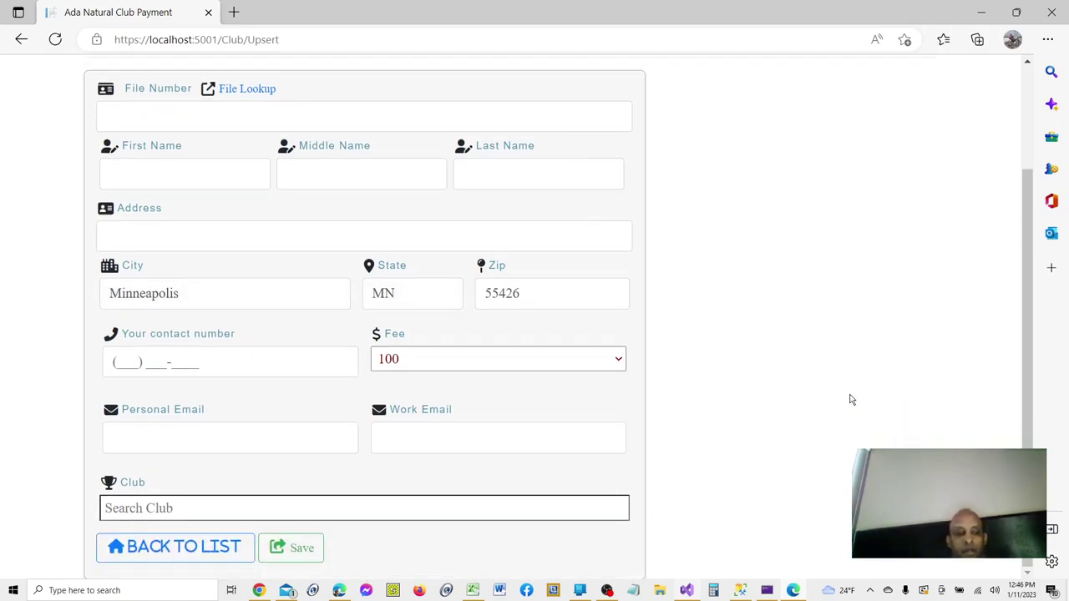
pyautogui.click(616, 508)
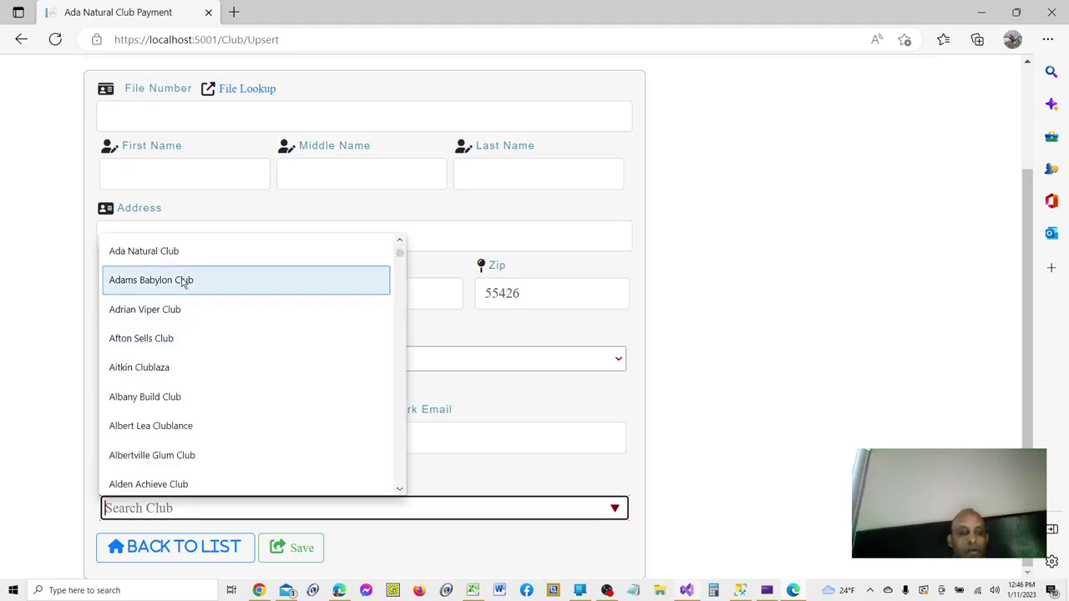
pyautogui.click(182, 279)
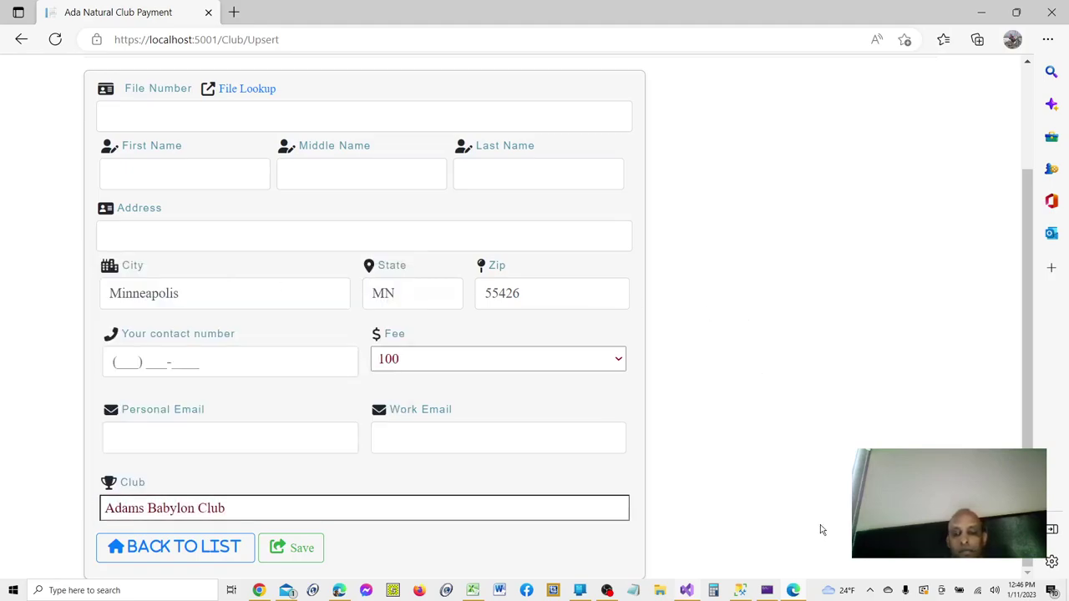
pyautogui.click(609, 591)
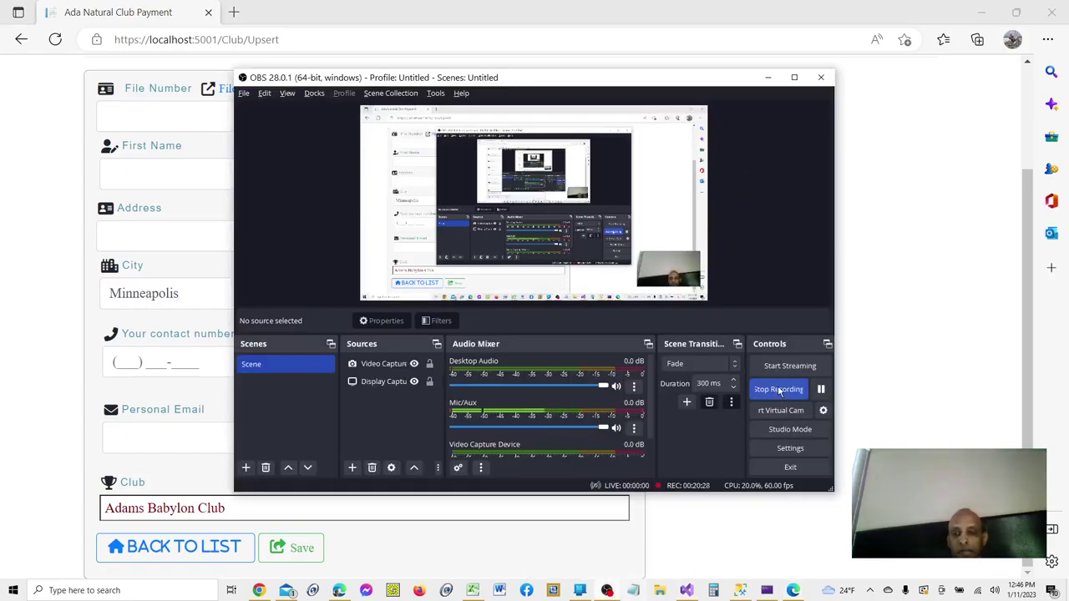